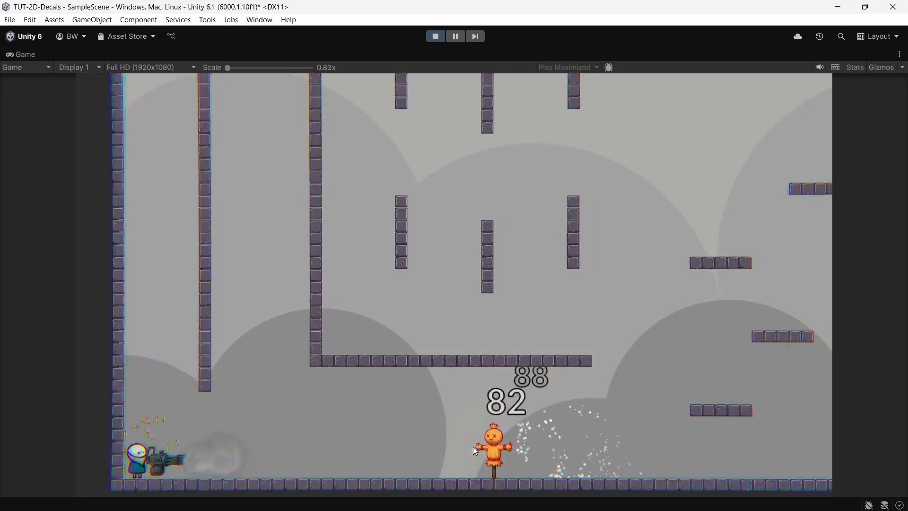
- Walk the player right toward the scarecrow while firing the minigun at it
key(d)
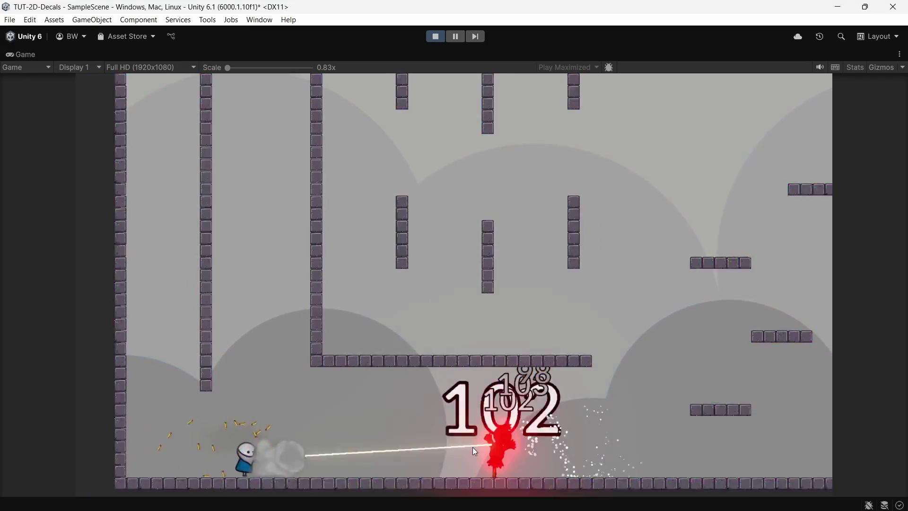
key(d)
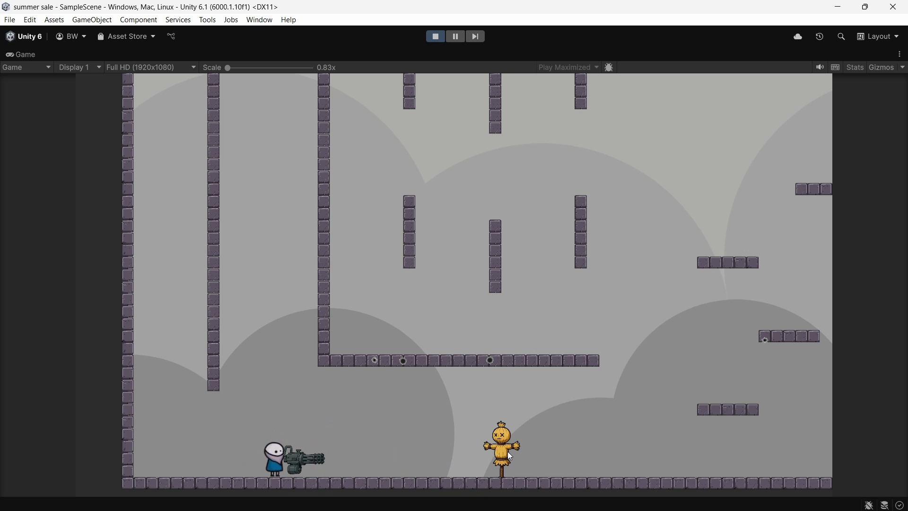
- Stop Play mode and find the Feel asset under My Assets in the Package Manager
click(437, 37)
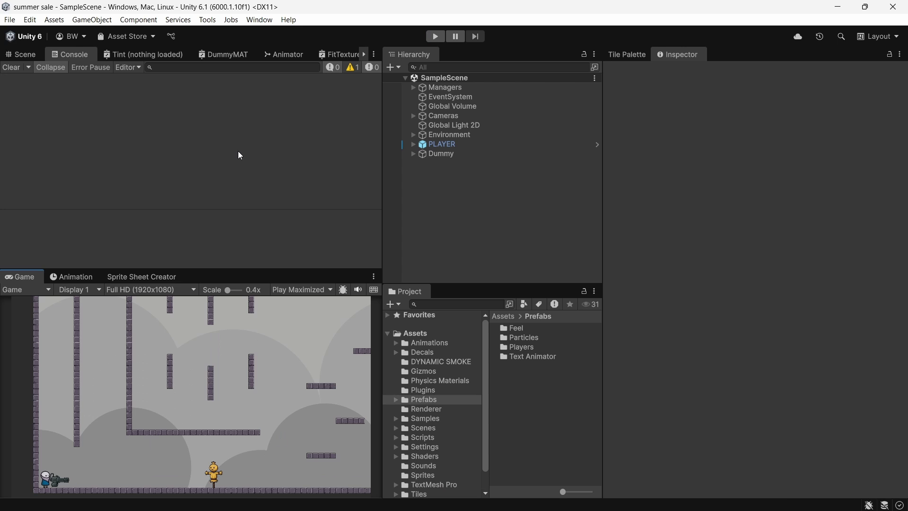
click(260, 19)
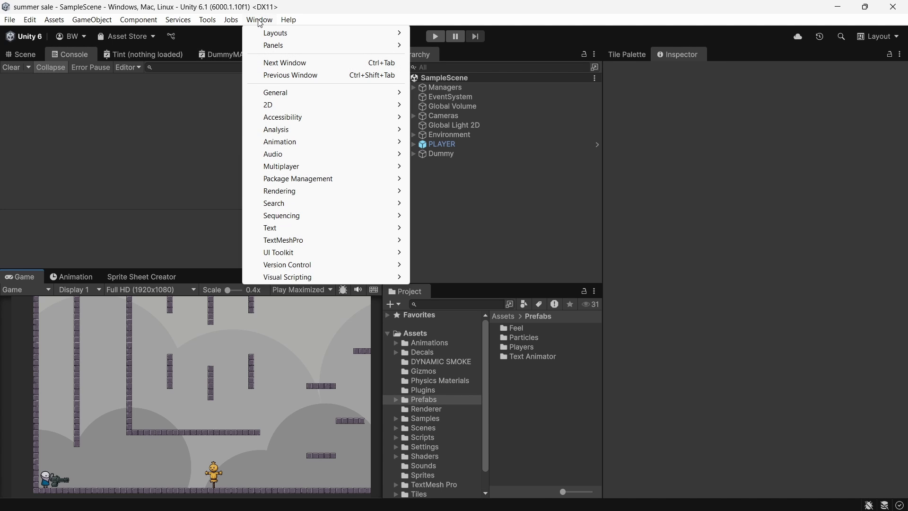
mouse_move(335, 183)
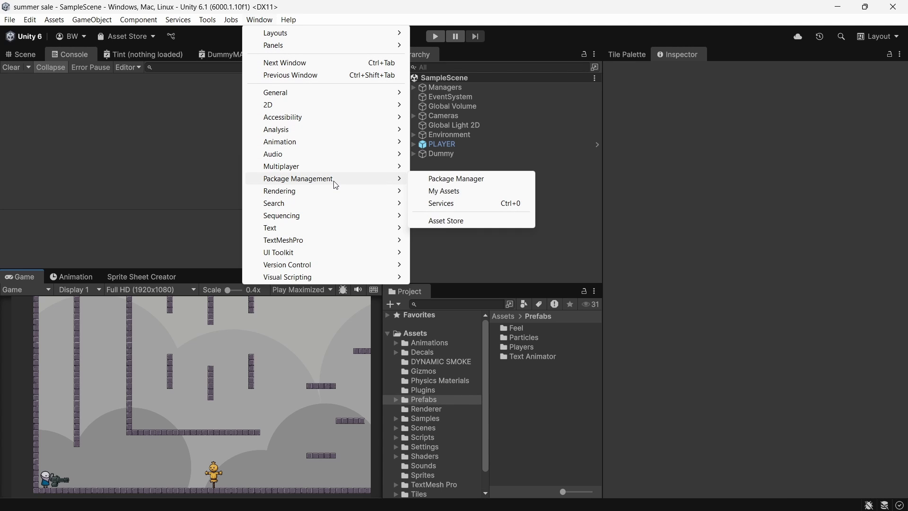
click(453, 180)
click(42, 119)
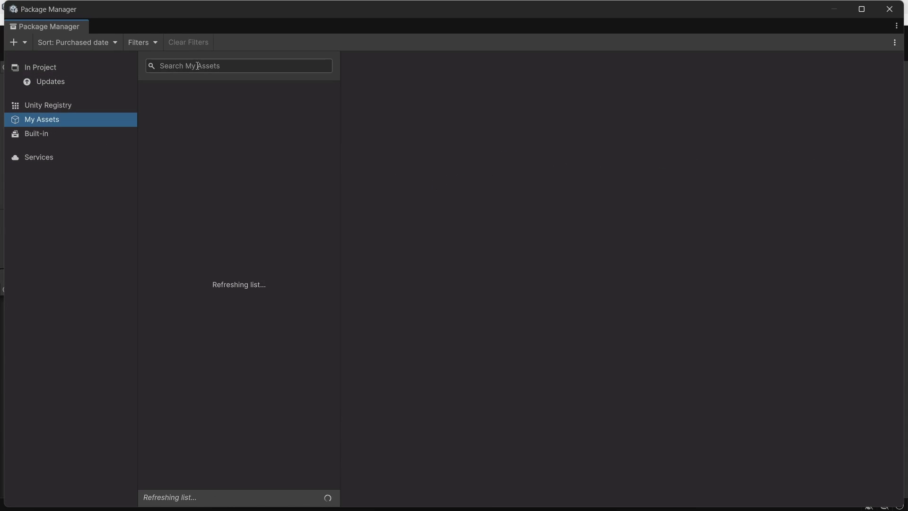
click(207, 65)
text(feel)
click(190, 130)
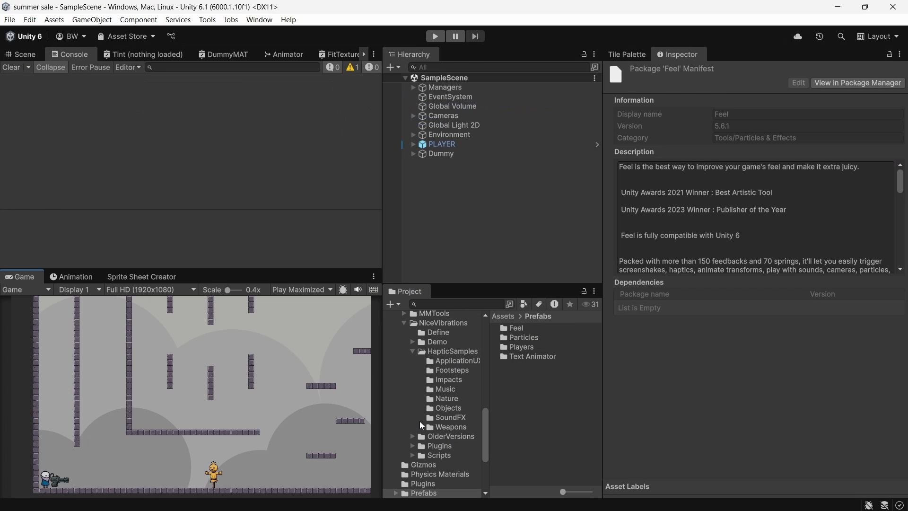
- Open the FeelBarbarians demo scene from the Feel demos folder
scroll(423, 426, up, 10)
click(419, 348)
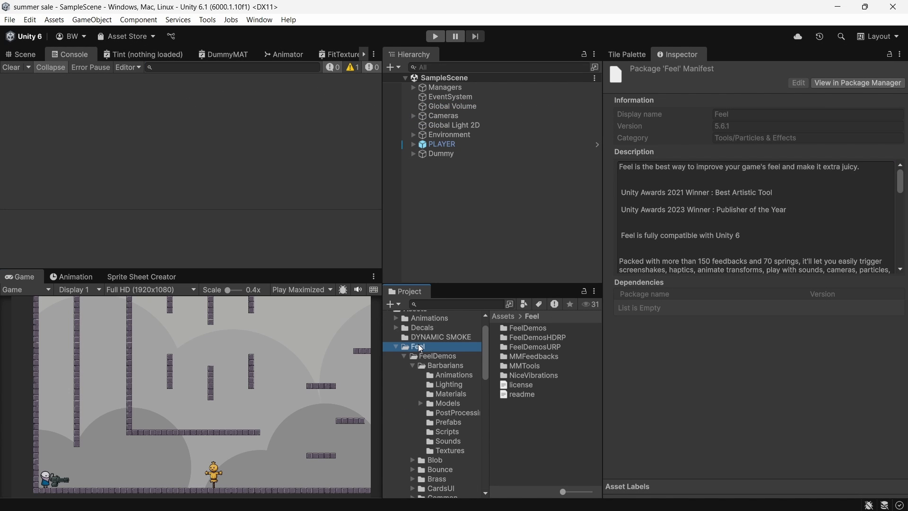
click(444, 367)
double_click(525, 414)
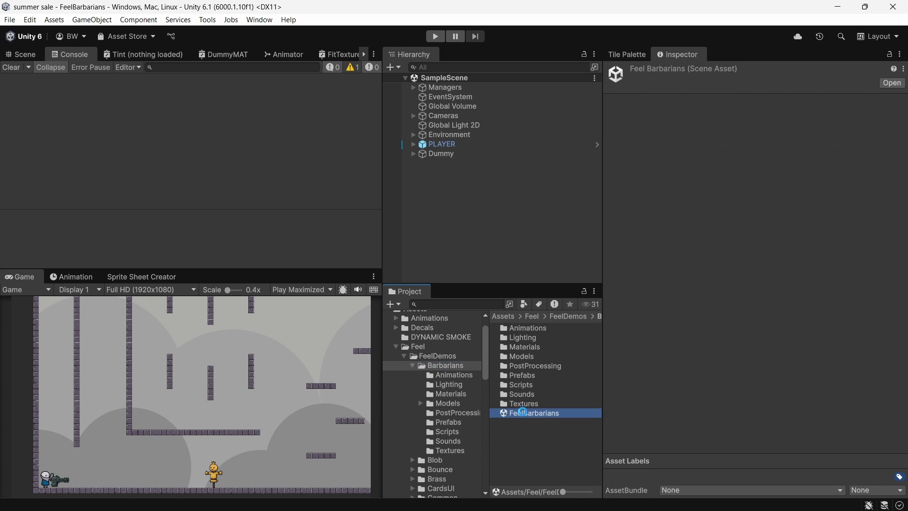
- Import the FeelDemosURP package from Assets/Feel and dismiss the modified-scene prompt
click(406, 356)
click(431, 348)
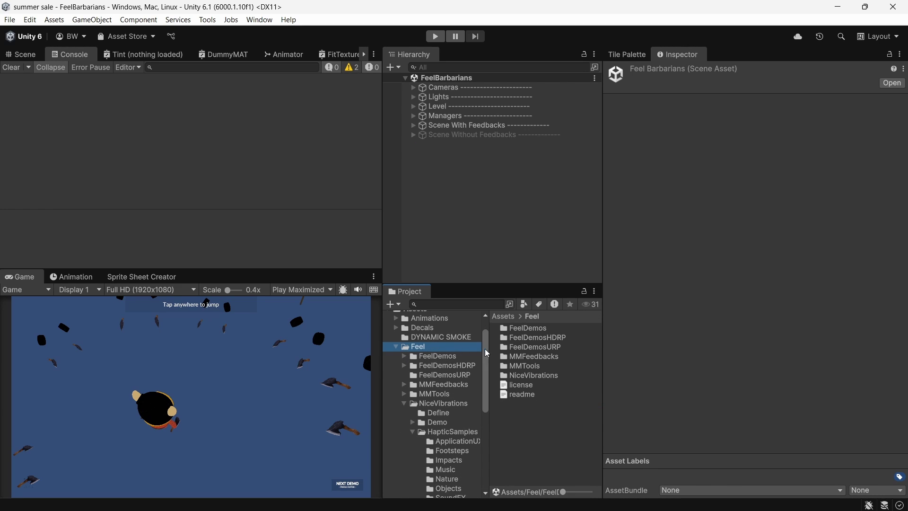
double_click(523, 349)
double_click(533, 328)
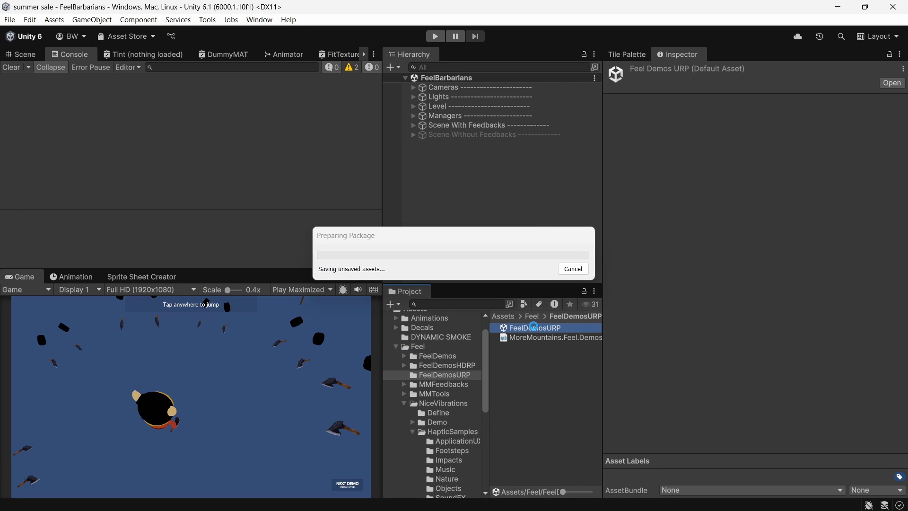
click(415, 406)
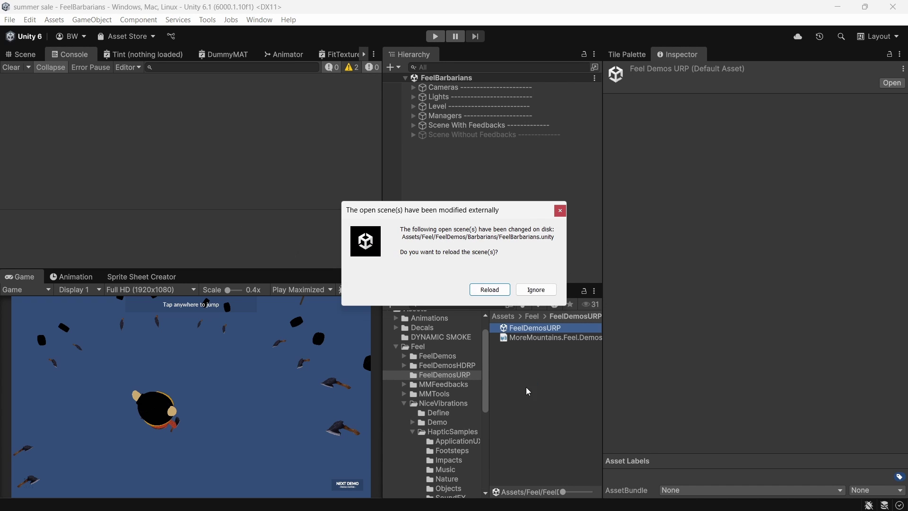
key(Return)
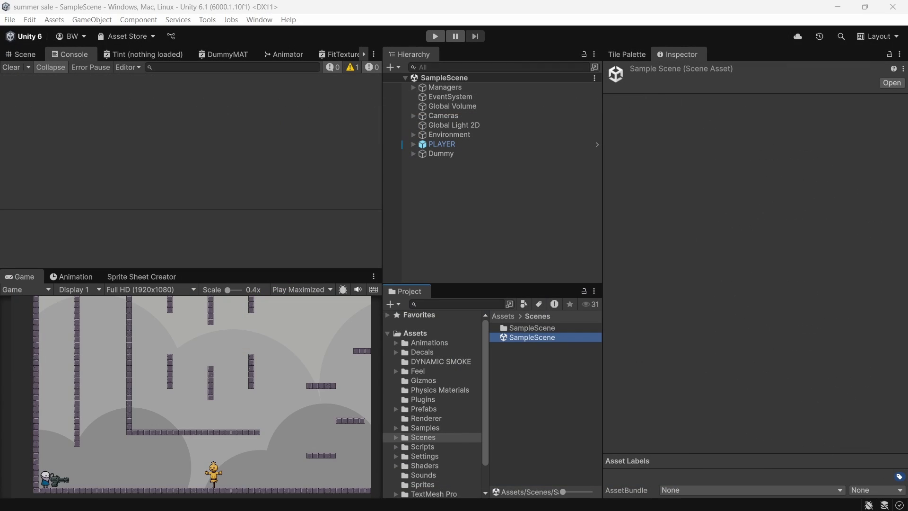
- Add an MMF Player component to the Dummy object
click(442, 156)
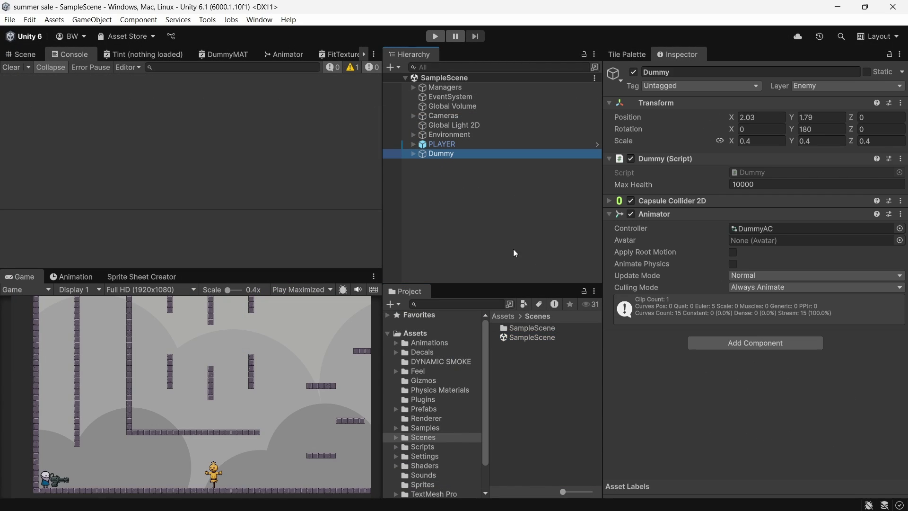
click(738, 349)
text(mmf player)
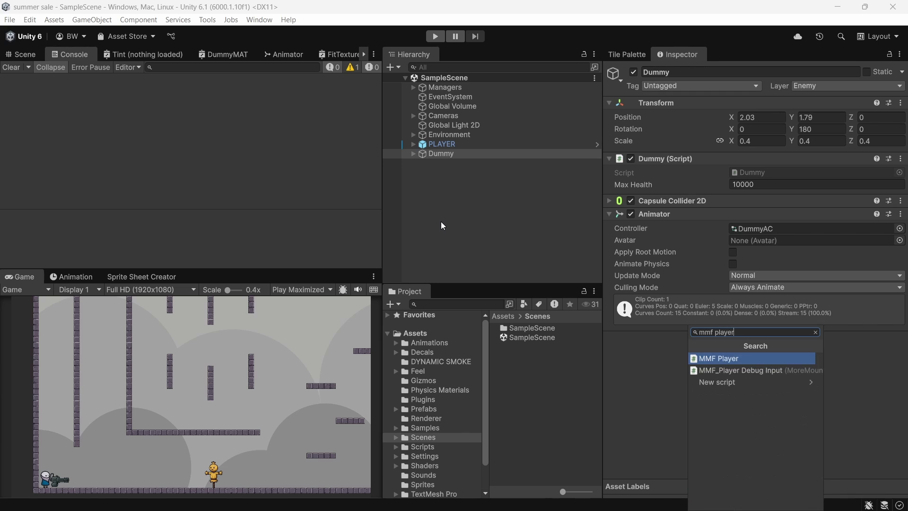
key(Return)
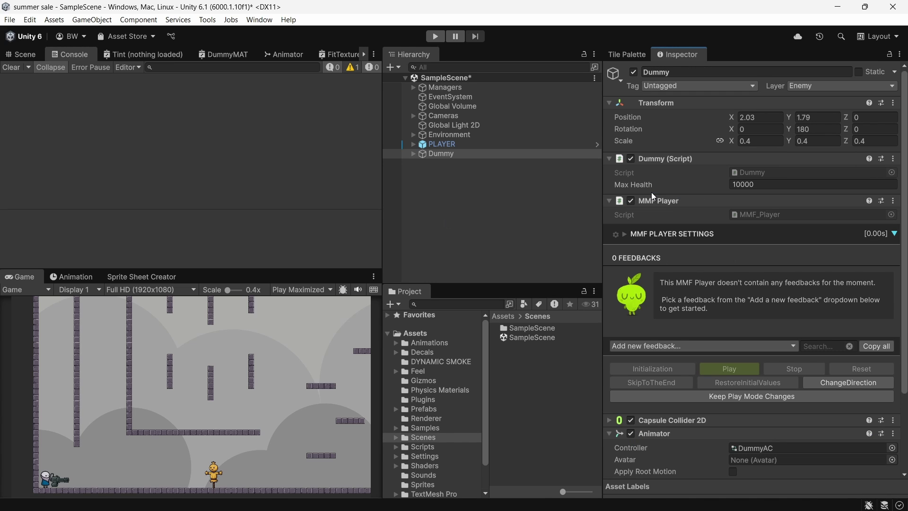
click(697, 345)
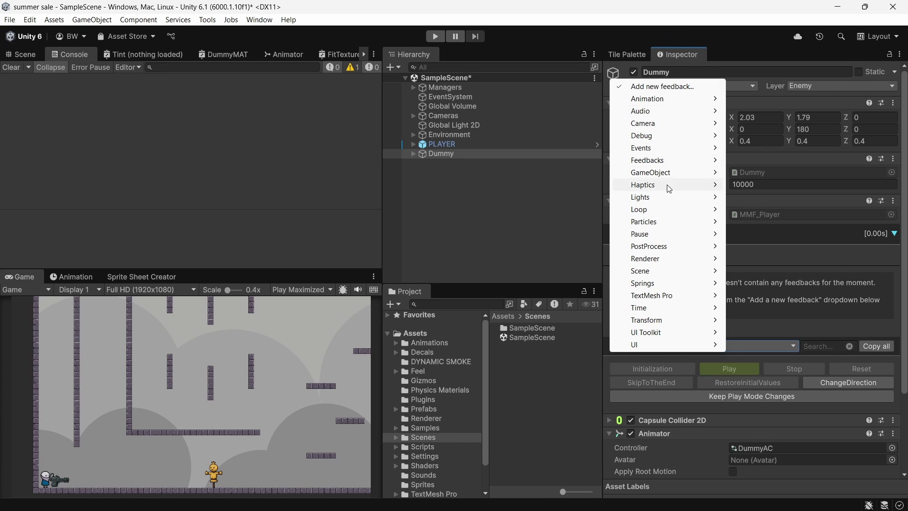
- Add a Material Set Property feedback and expand its settings
mouse_move(663, 260)
click(766, 308)
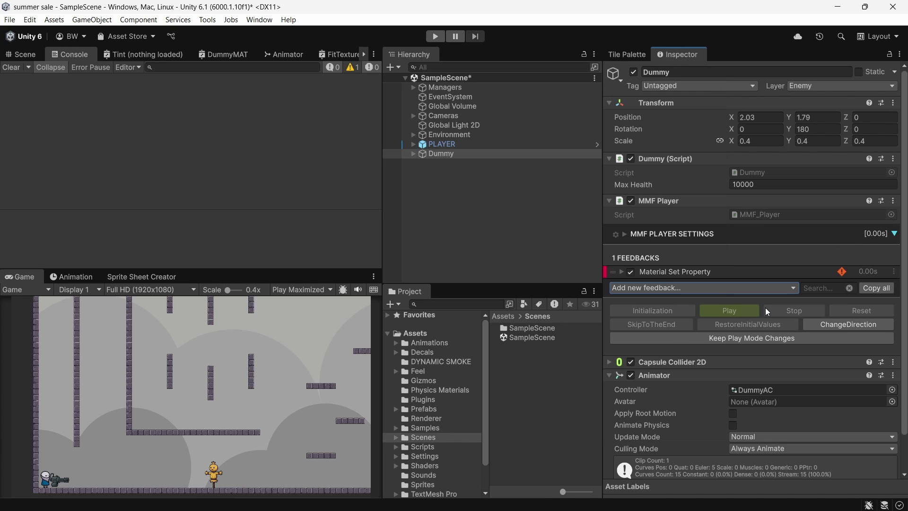
click(699, 269)
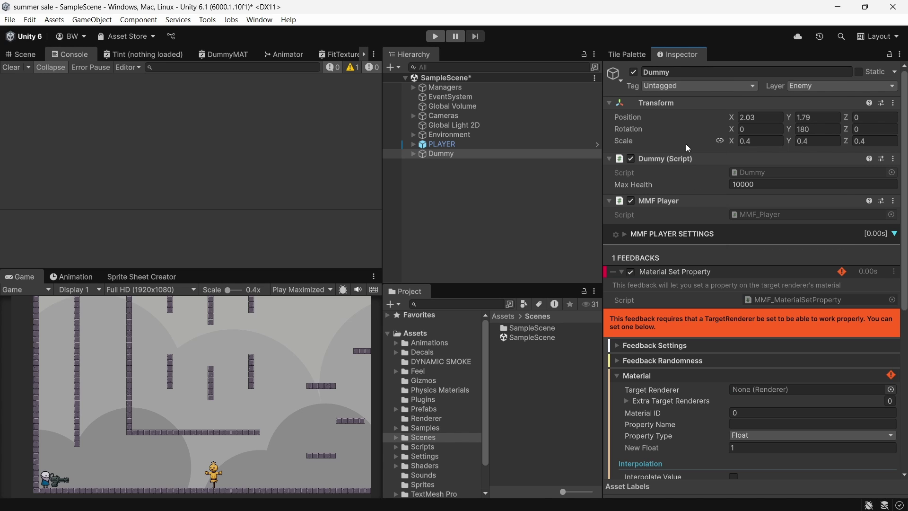
click(679, 158)
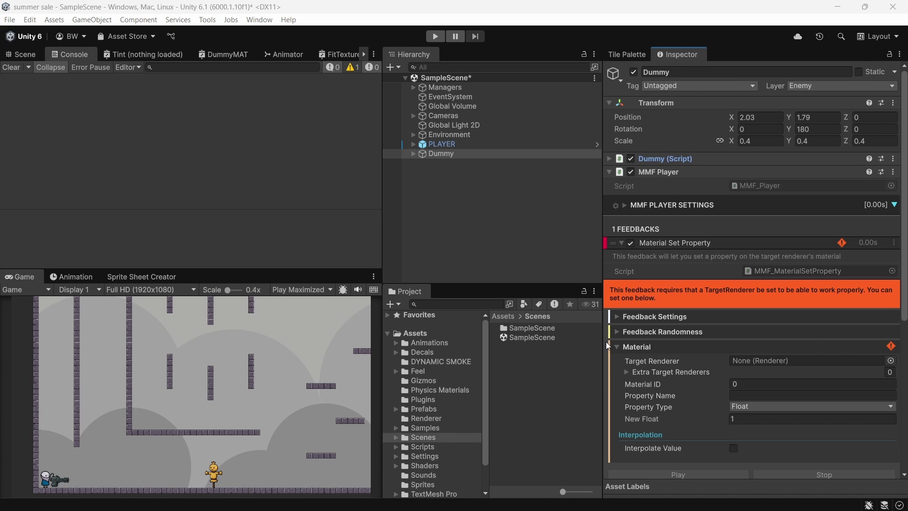
- Review the feedback's general settings, keeping Chance 100 and Timescale Mode Scaled, then show Material options
click(637, 347)
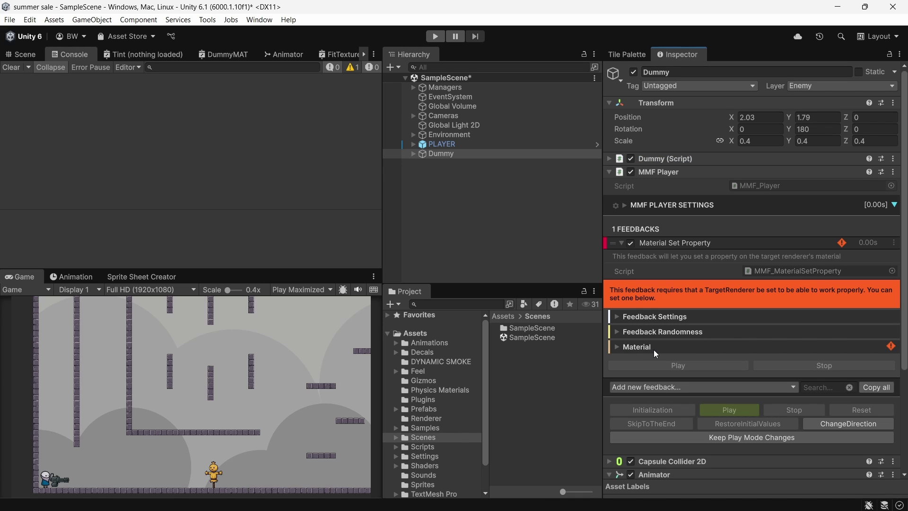
click(651, 317)
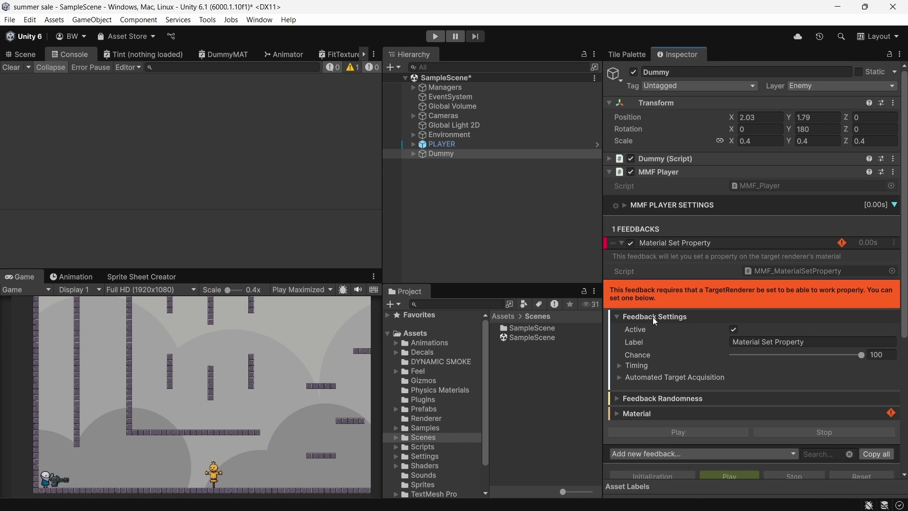
mouse_move(861, 355)
mouse_down()
mouse_move(848, 358)
mouse_move(865, 355)
mouse_up()
click(636, 366)
scroll(643, 365, down, 3)
click(754, 332)
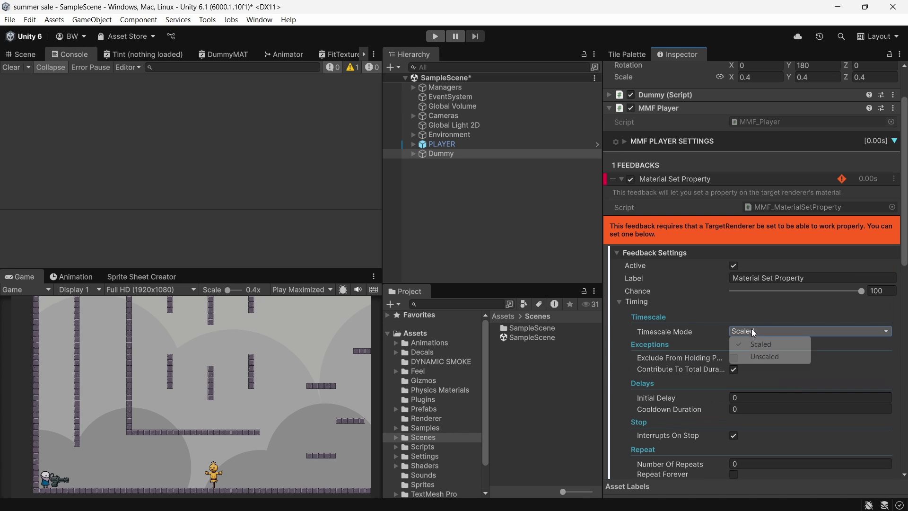
click(753, 331)
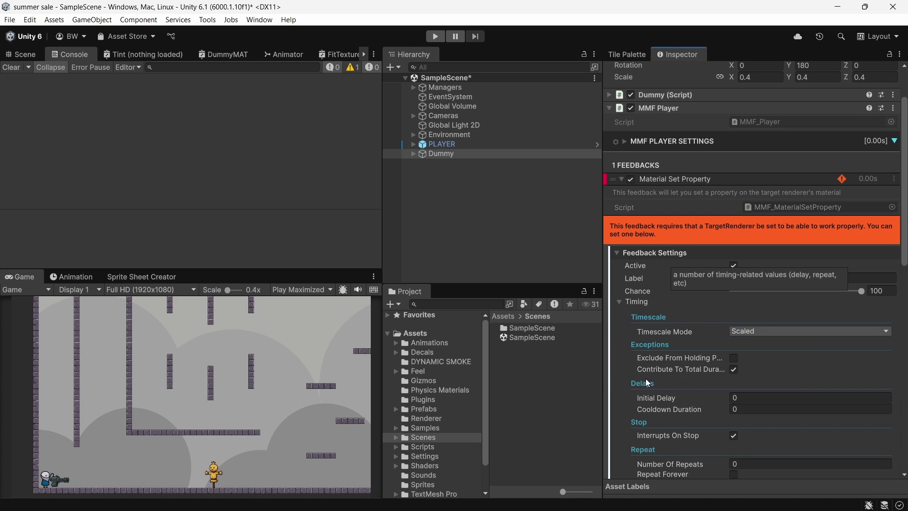
scroll(646, 379, down, 5)
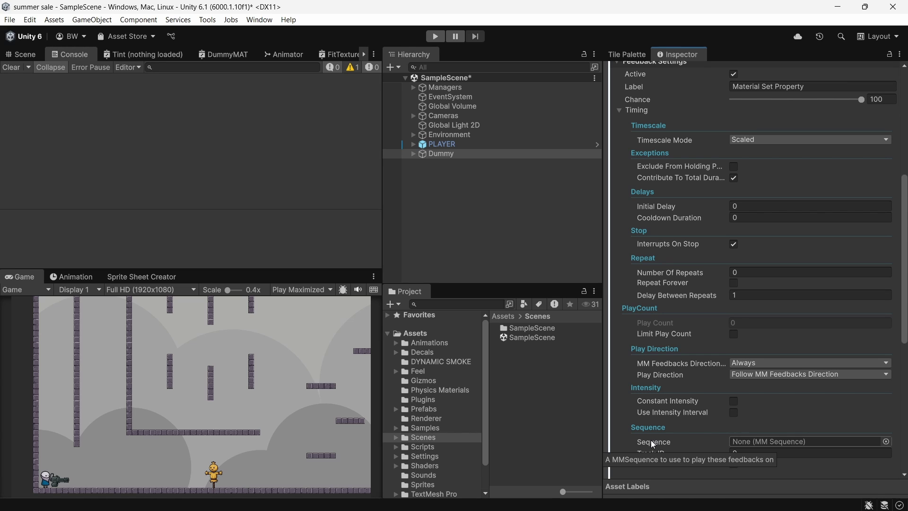
scroll(651, 438, up, 5)
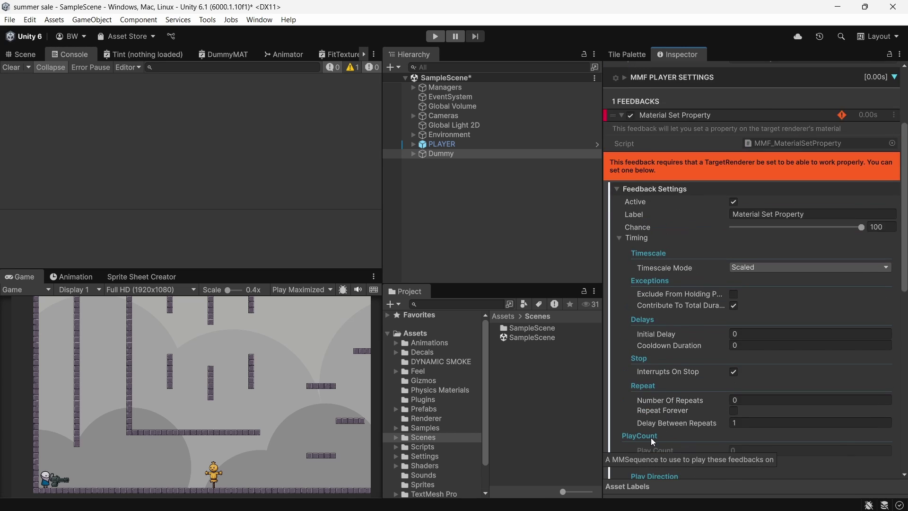
click(636, 250)
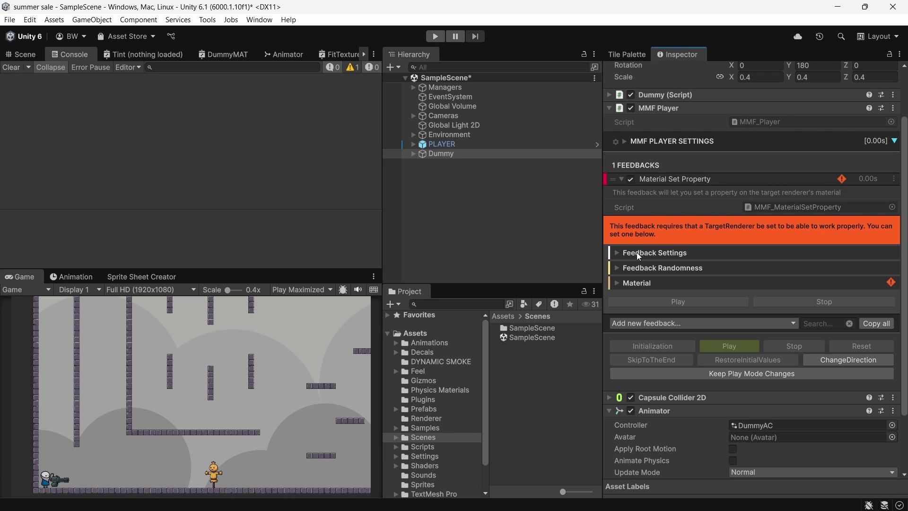
click(637, 283)
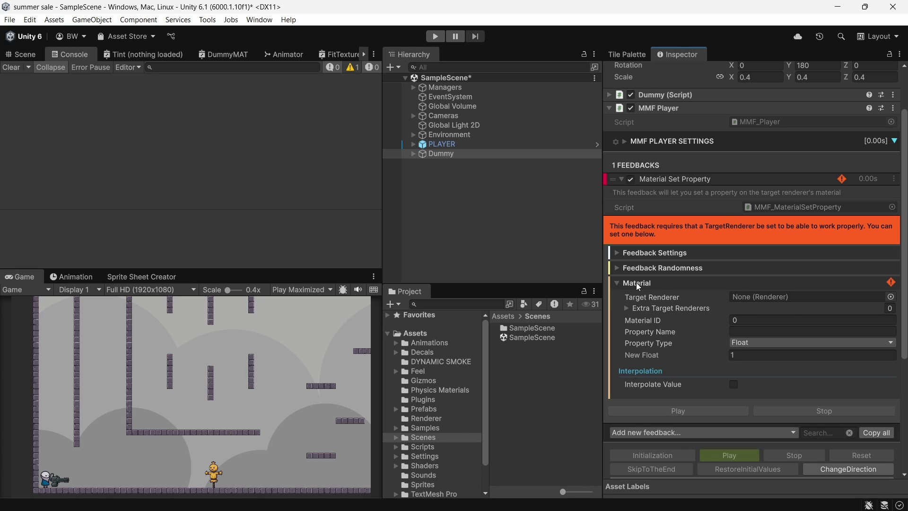
- Assign the Dummy's Body as Target Renderer and test Body's EmissionAmount slider
click(413, 153)
drag(445, 163, 722, 264)
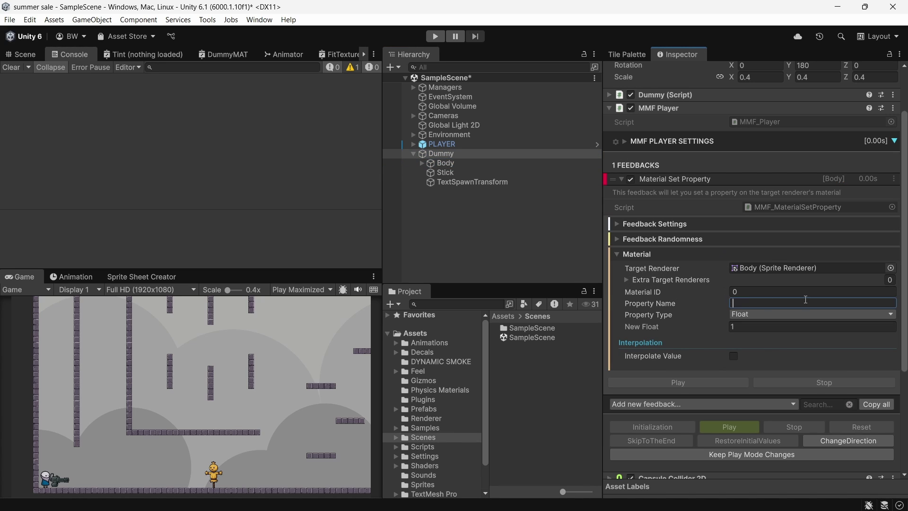
double_click(794, 268)
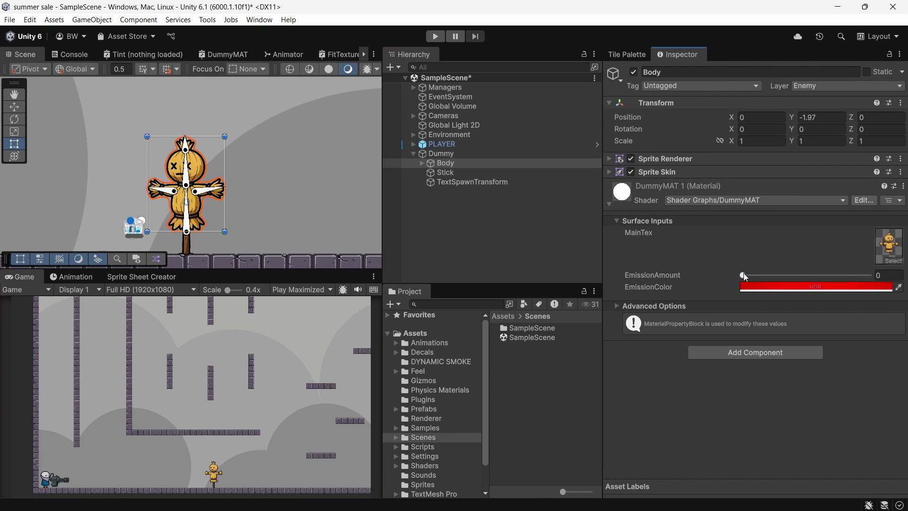
drag(743, 276, 662, 262)
- Inspect the Blend node, EmissionColor and EmissionAmount properties in the DummyMAT shader graph
click(864, 200)
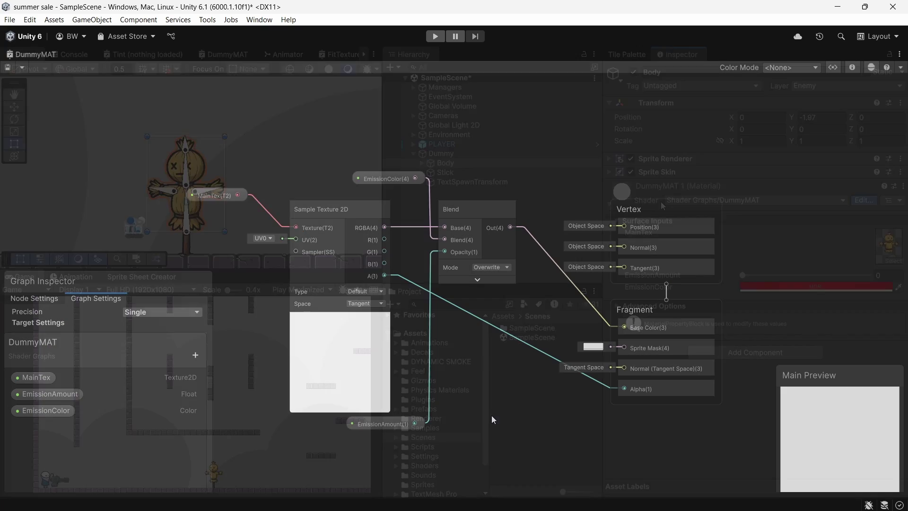
middle_drag(492, 415, 490, 380)
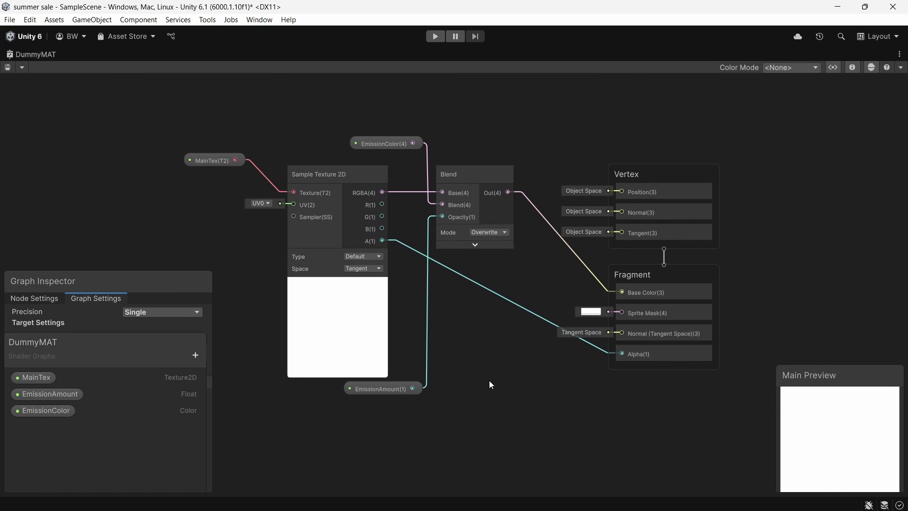
click(450, 183)
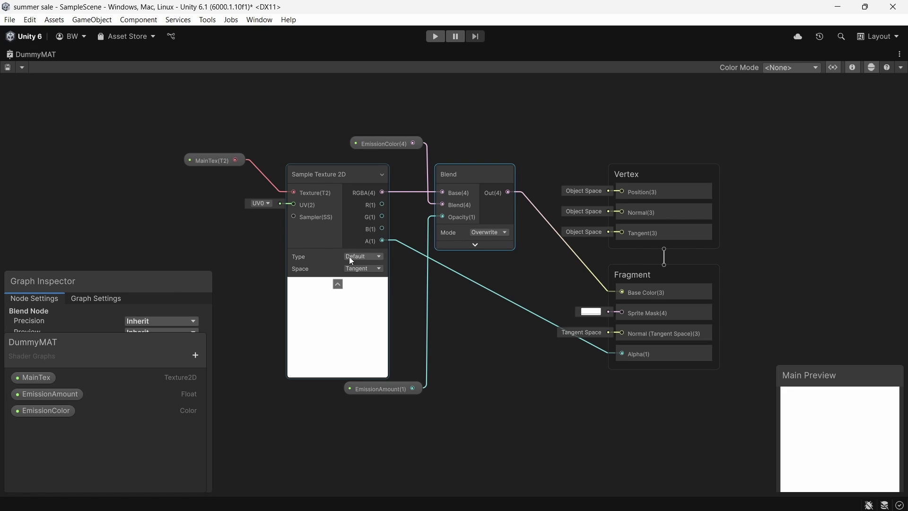
click(381, 144)
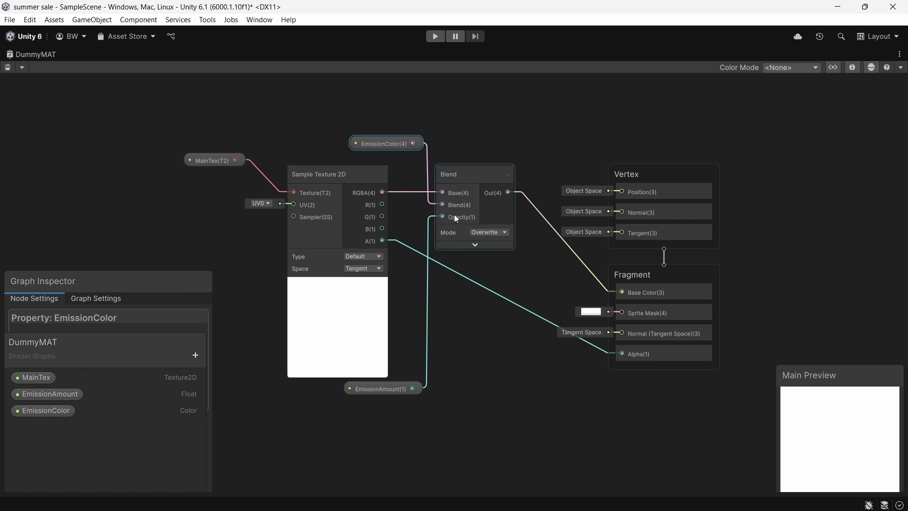
click(398, 389)
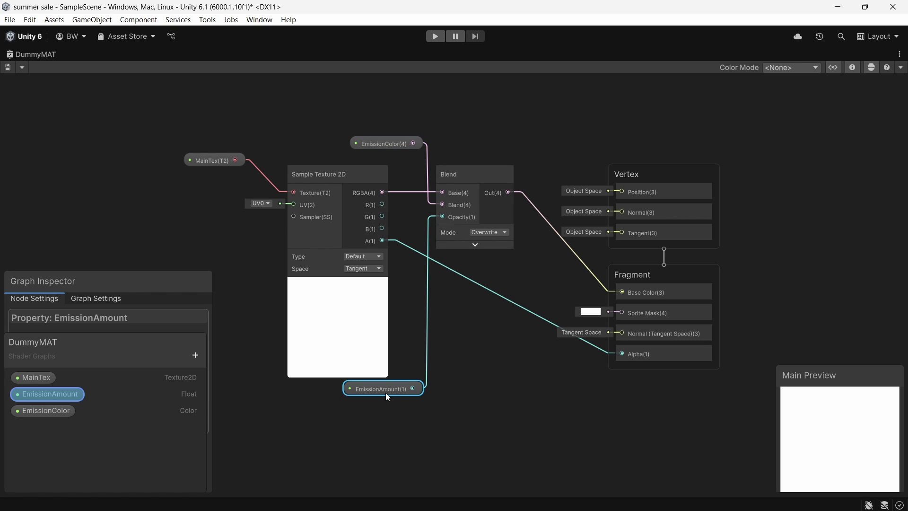
- Copy the EmissionAmount reference and paste _EmissionAmount into the feedback's Property Name
click(52, 394)
drag(70, 283, 56, 88)
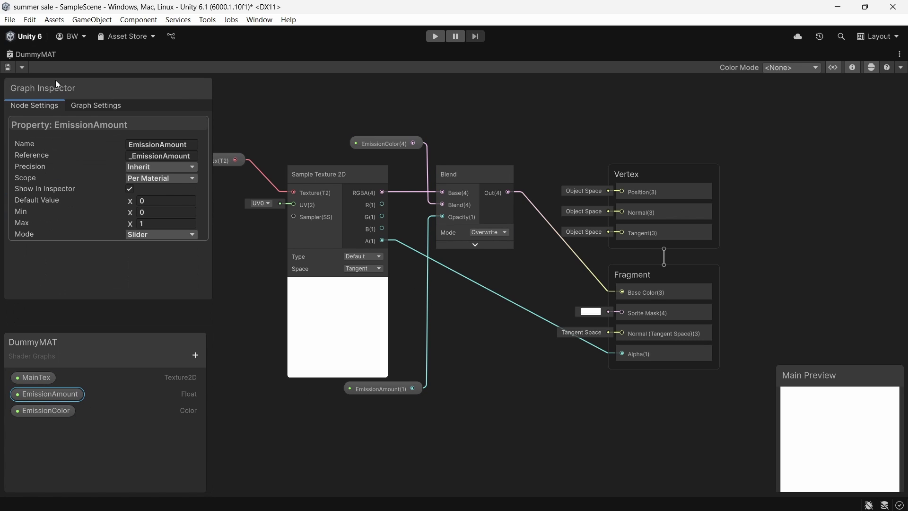
click(158, 156)
key(ctrl+c)
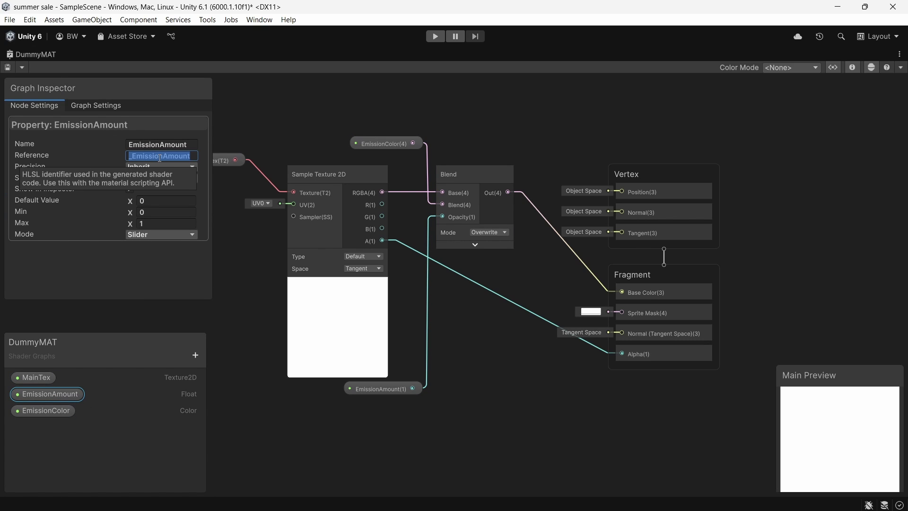
key(shift+space)
click(757, 367)
key(ctrl+v)
- Enable Interpolate Value with a 0.11 second duration
scroll(747, 374, down, 1)
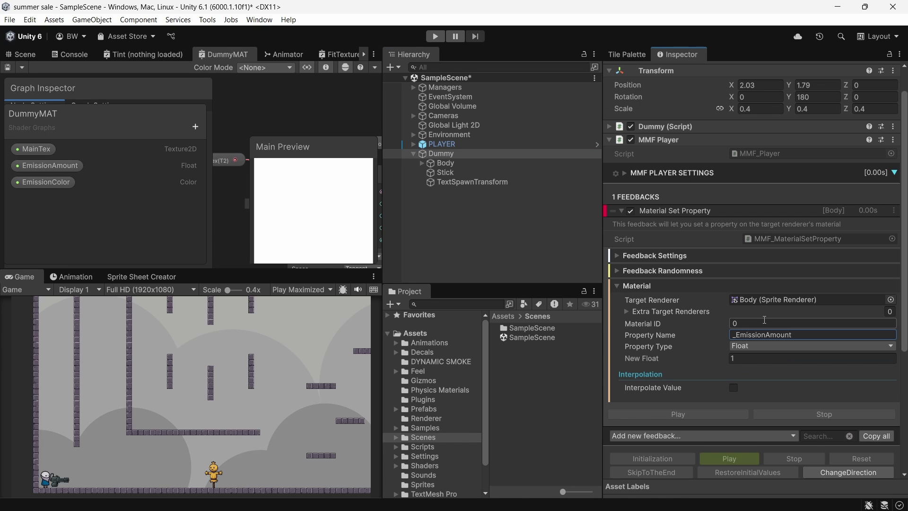
click(735, 388)
click(740, 399)
text(0.11)
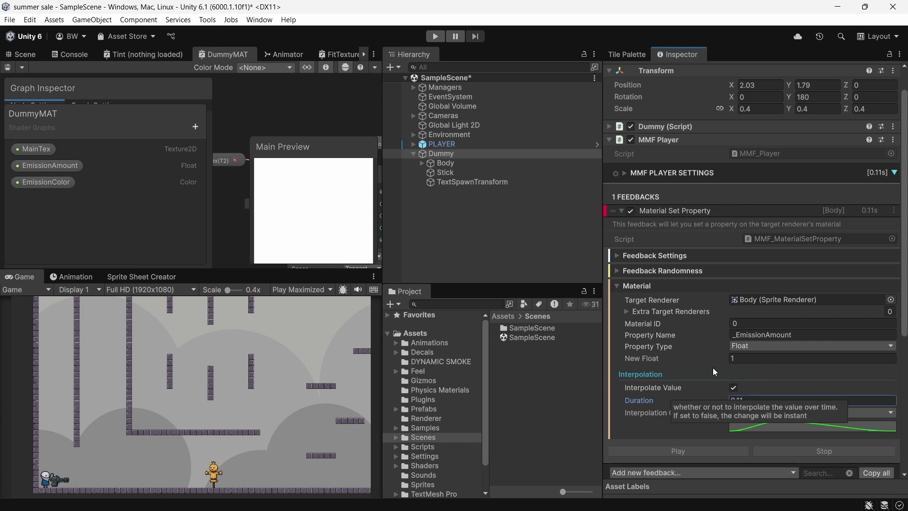
- Edit the interpolation curve: delete the first key and move the peak key to time 0
click(761, 428)
click(28, 455)
key(Delete)
right_click(284, 66)
click(312, 84)
click(304, 73)
text(0.3)
key(Return)
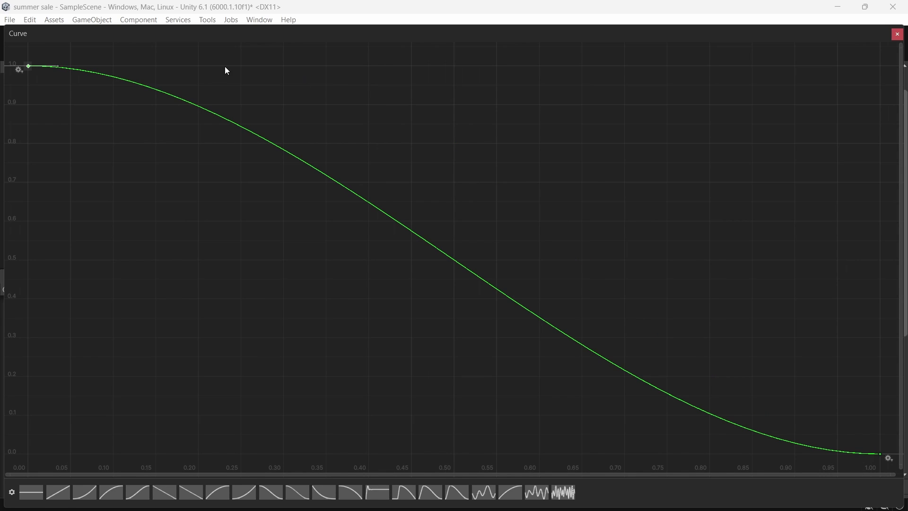
key(alt+Tab)
- Add a MoreMountains.Feedbacks using, a private MMF_Player _feedback field, and GetComponent in Awake
key(Return)
text(using MoreMountains.Feedb)
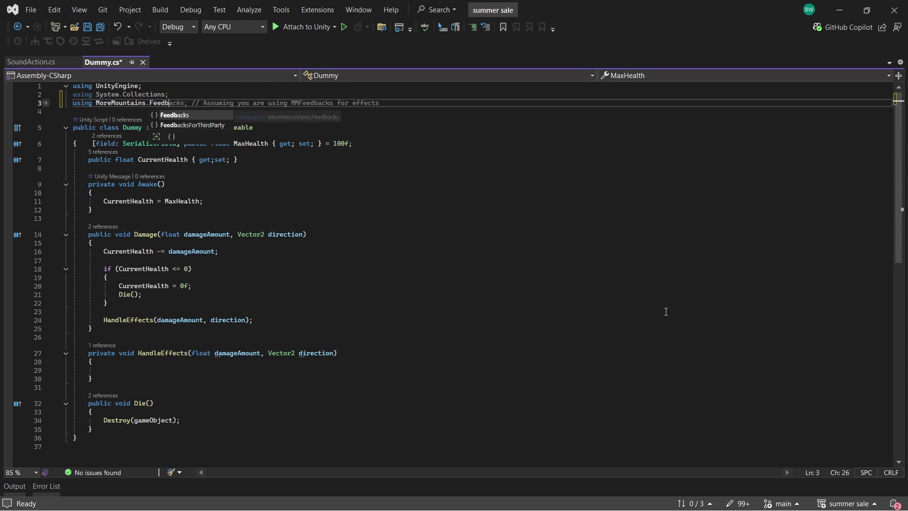
text(acks;)
click(666, 312)
click(302, 162)
key(Return)
key(Return)
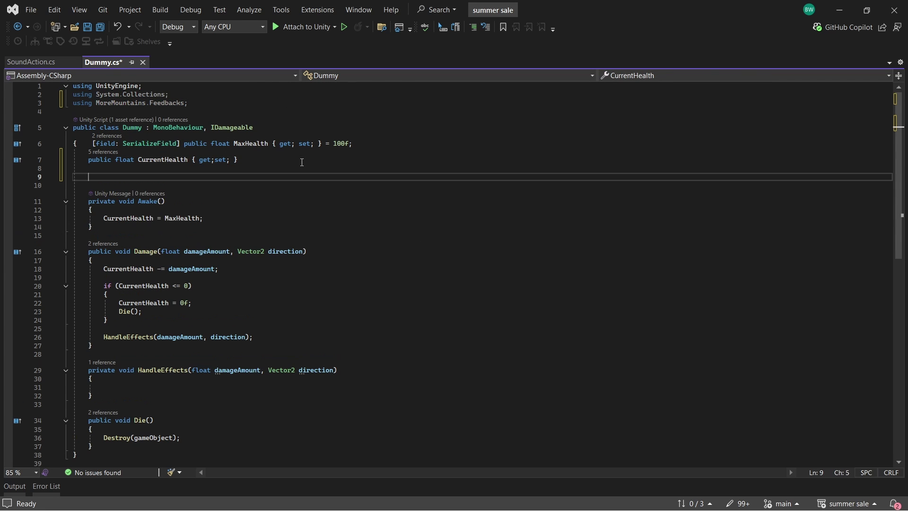
text(private MMF_Player _feedback;)
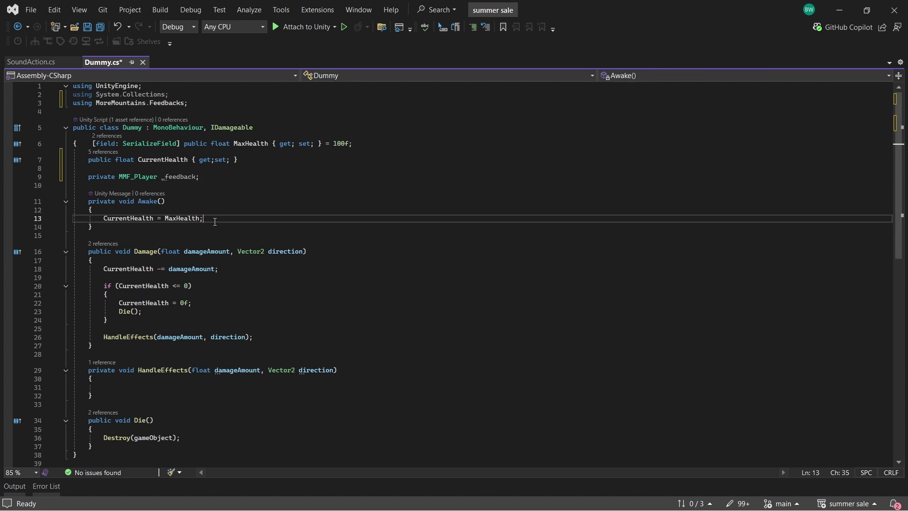
click(215, 222)
key(Return)
key(Return)
key(Tab)
- Call _feedback.PlayFeedbacks() in HandleEffects, save Dummy.cs, and run the game
click(158, 413)
click(158, 404)
text(_feedback.PlayFeedbacks();)
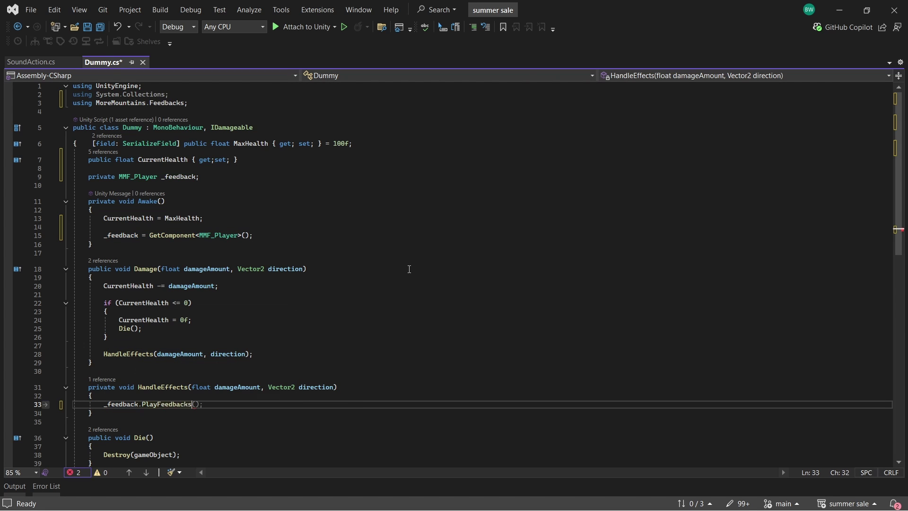
key(ctrl+s)
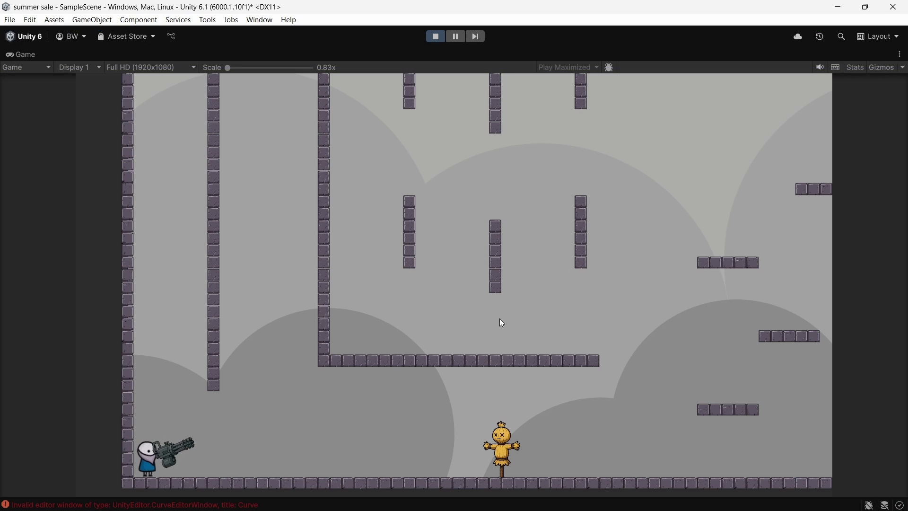
click(507, 443)
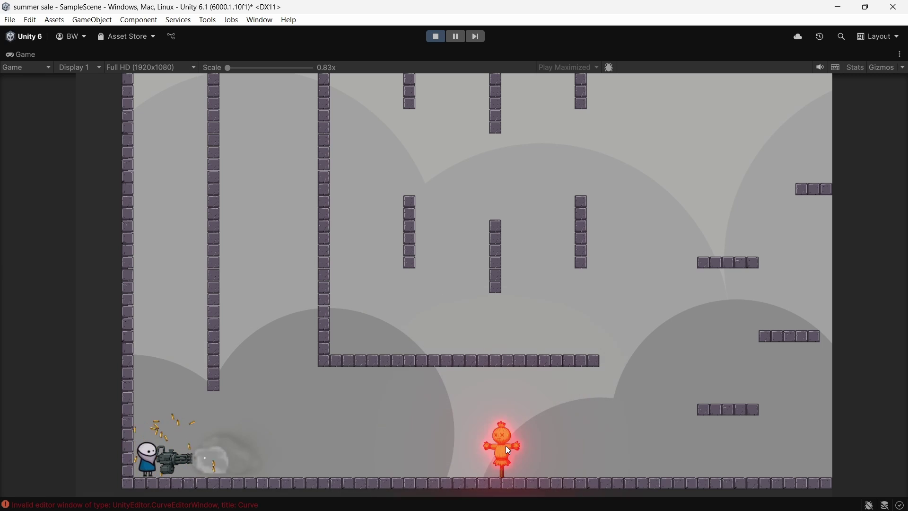
- Stop the game, return to the scene, and add a Particles Instantiation feedback to the Dummy
key(ctrl+p)
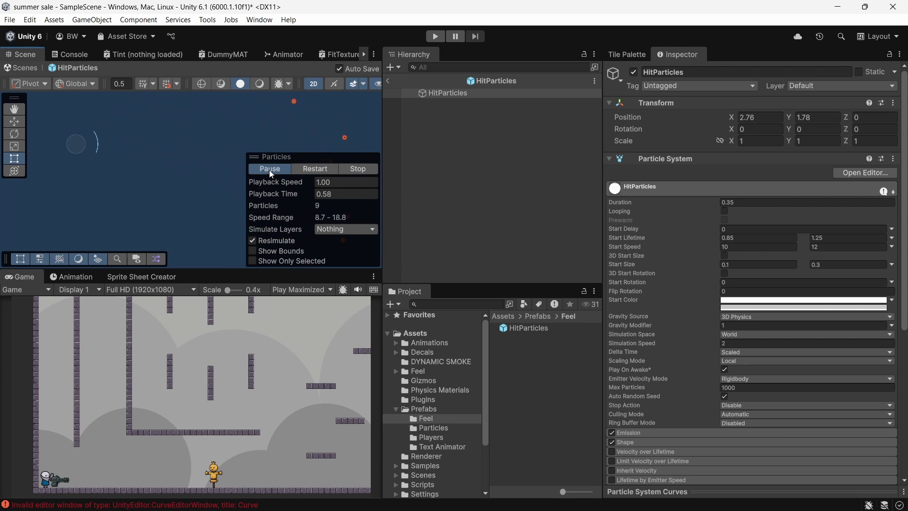
click(269, 170)
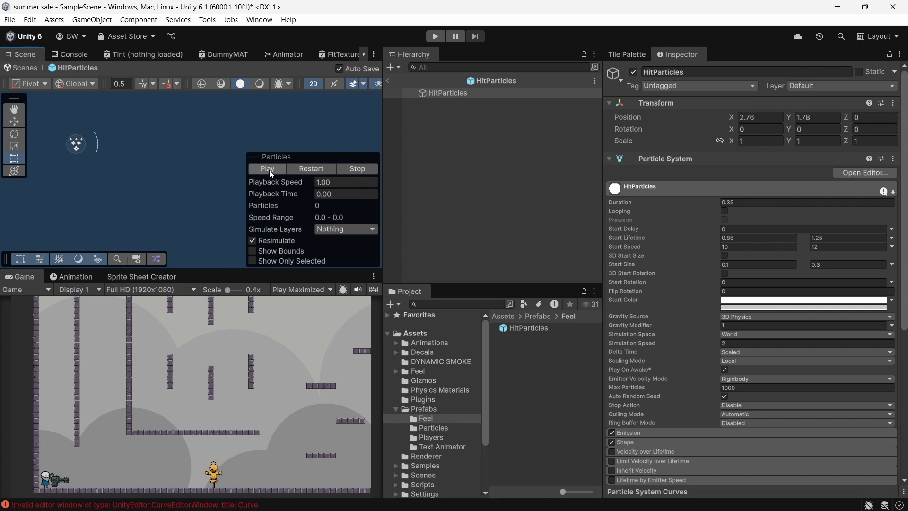
click(388, 80)
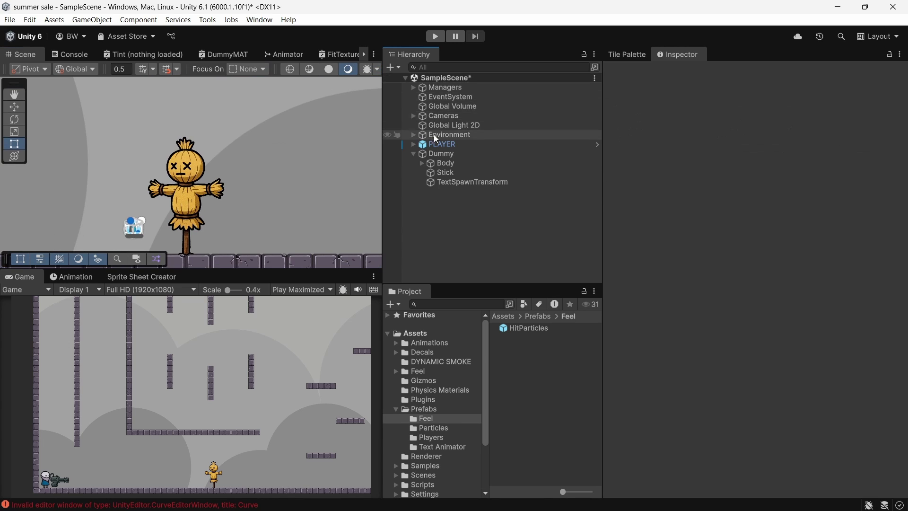
click(441, 154)
click(650, 286)
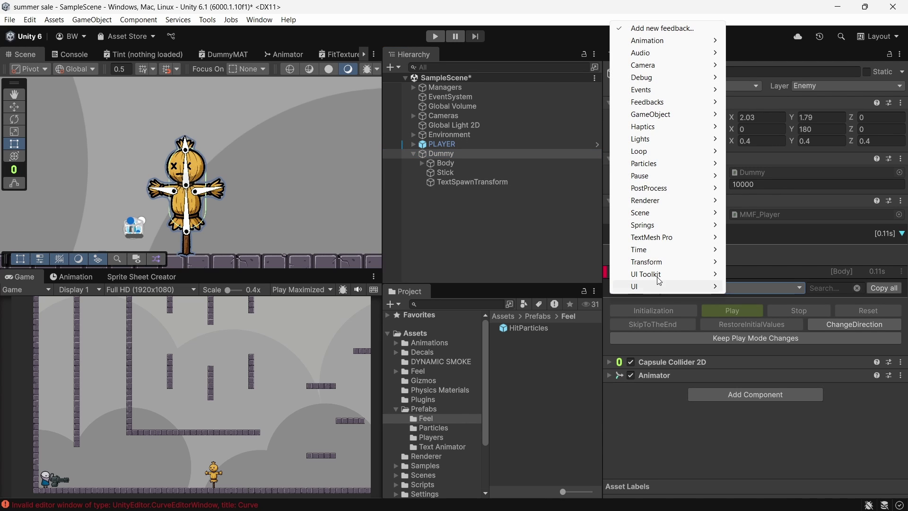
mouse_move(668, 164)
click(774, 167)
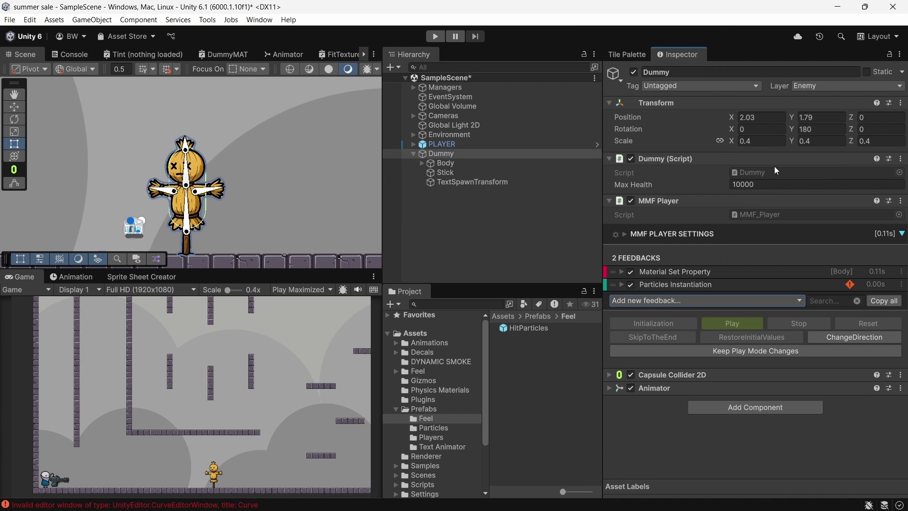
- Set Dummy as Parent Transform and HitParticles as Particles Prefab, then open HitParticles
click(660, 284)
scroll(660, 282, down, 5)
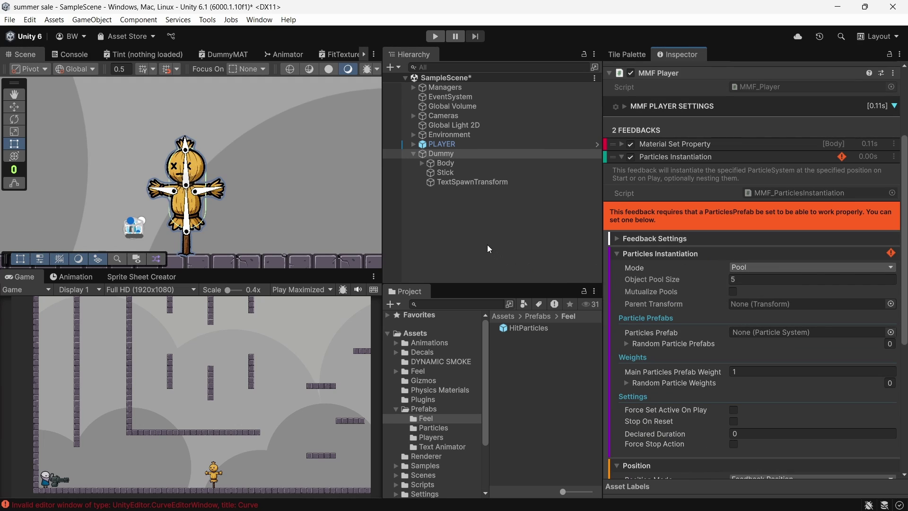
click(463, 154)
drag(454, 155, 804, 304)
drag(521, 328, 786, 332)
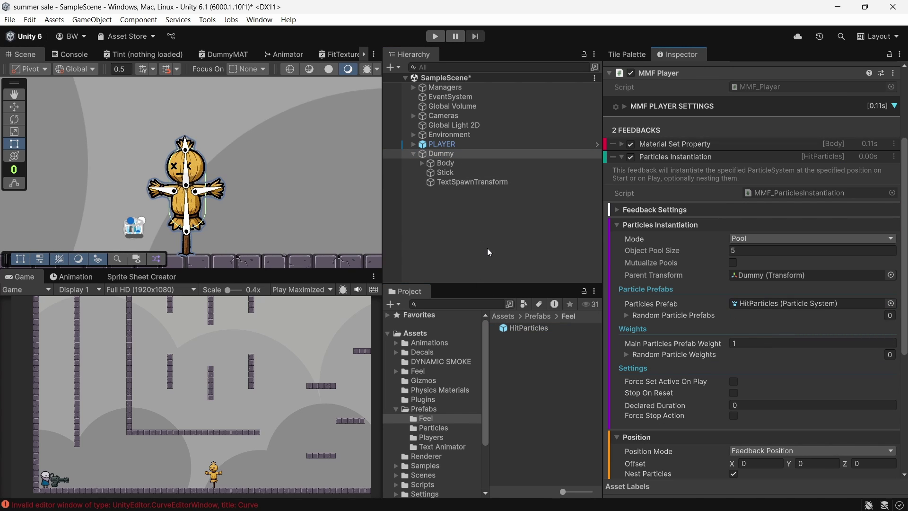
double_click(518, 329)
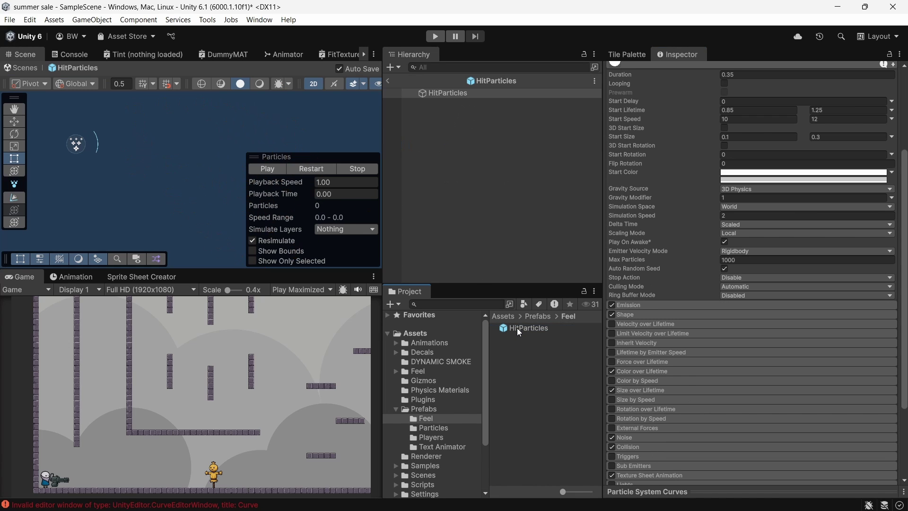
click(732, 277)
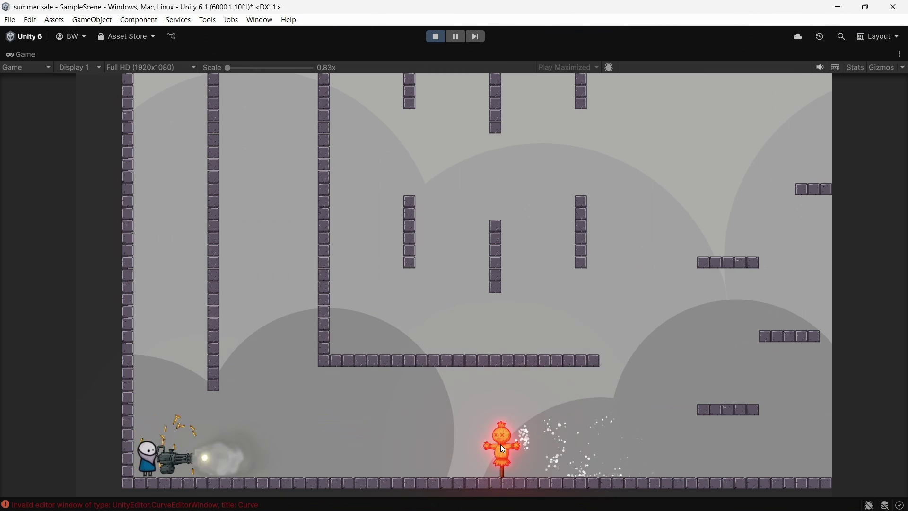
- Walk the player right past the scarecrow while firing, then stop Play mode
key(d)
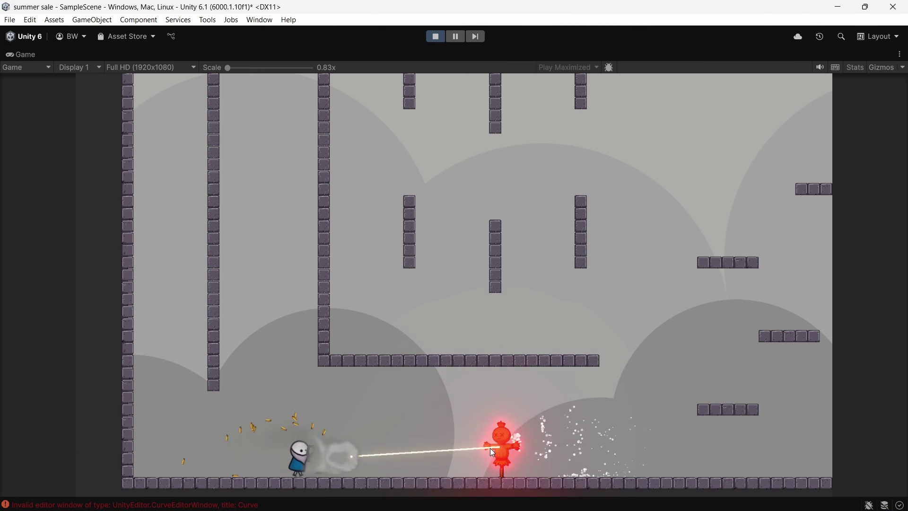
key(d)
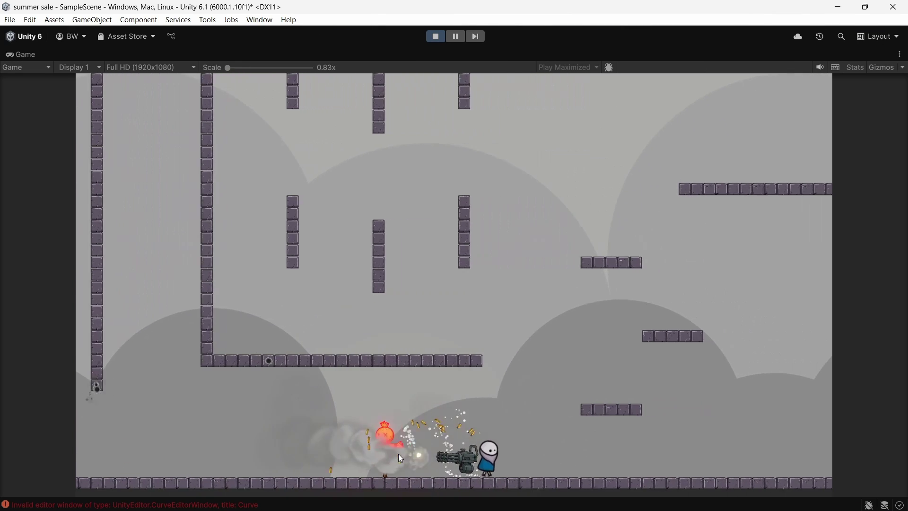
key(d)
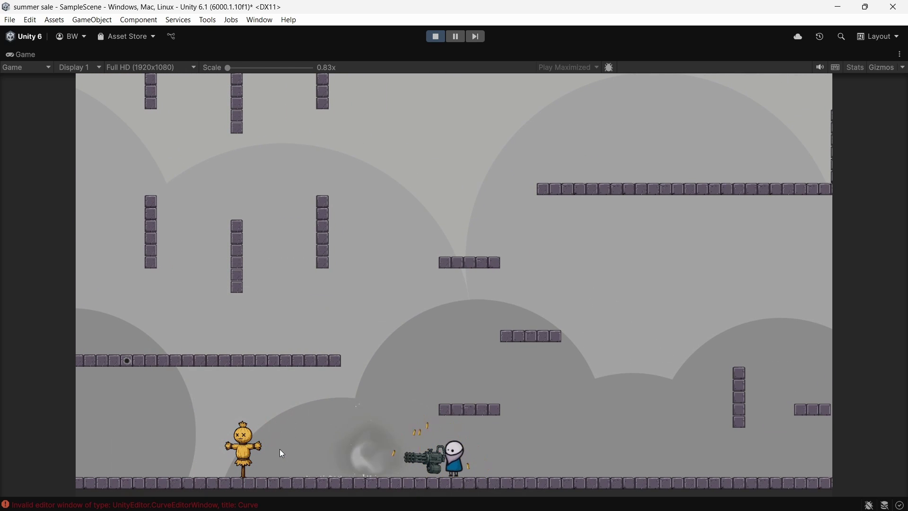
click(436, 37)
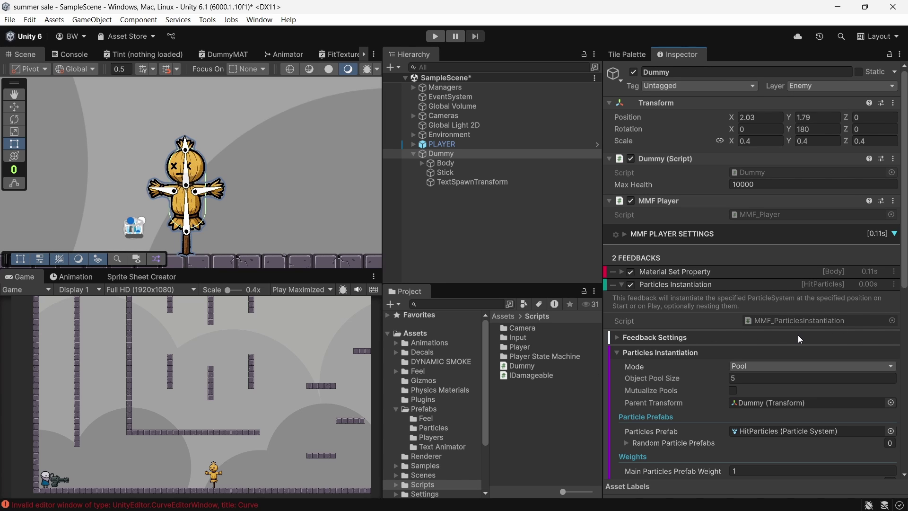
- In Dummy.cs, add a private MMF_ParticlesInstantiation _particleInstantiation field, set in Awake via _feedback.GetFeedbackOfType
double_click(748, 169)
click(237, 176)
key(Return)
key(Return)
text(private MMF_ParticlesInstantiation _particleInstantiation;)
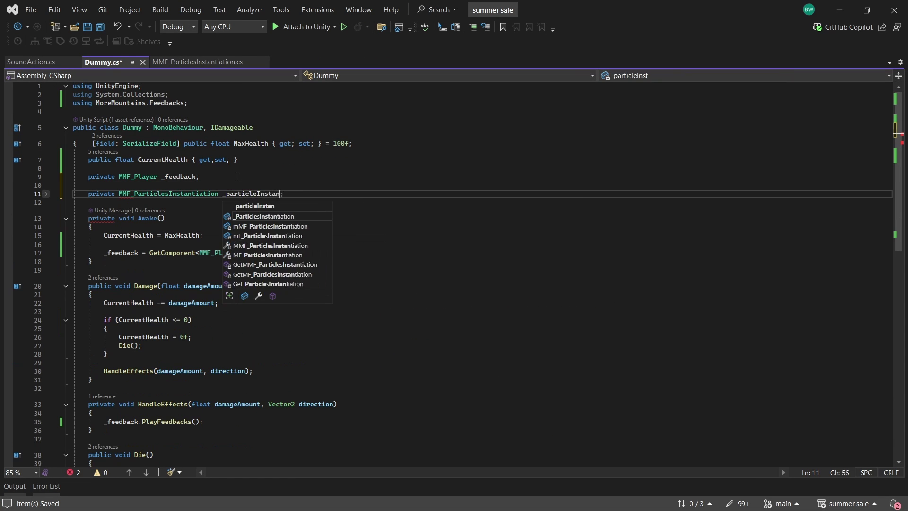
click(272, 252)
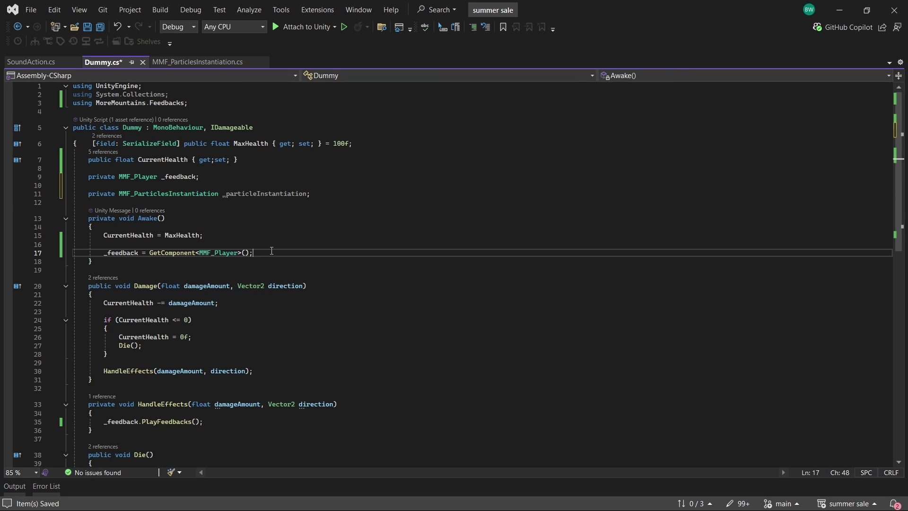
key(Return)
text(_particleInstantiation = _feedback)
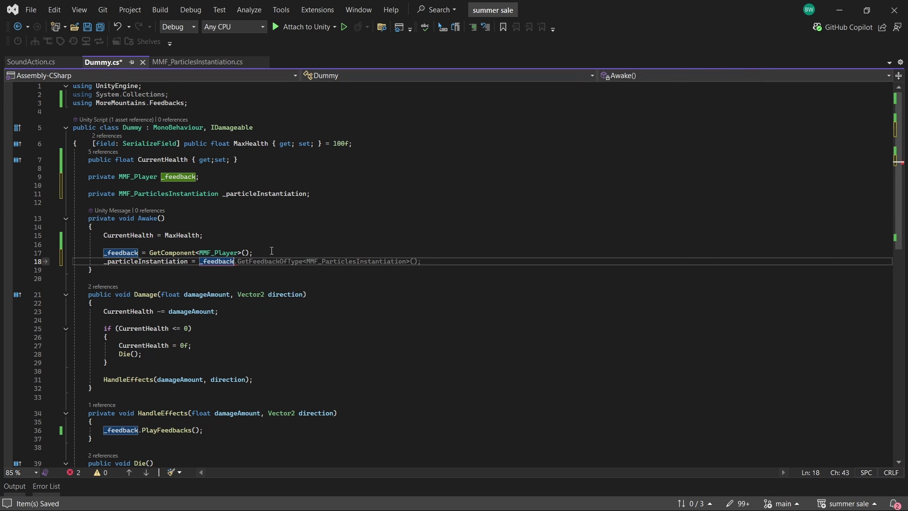
key(Tab)
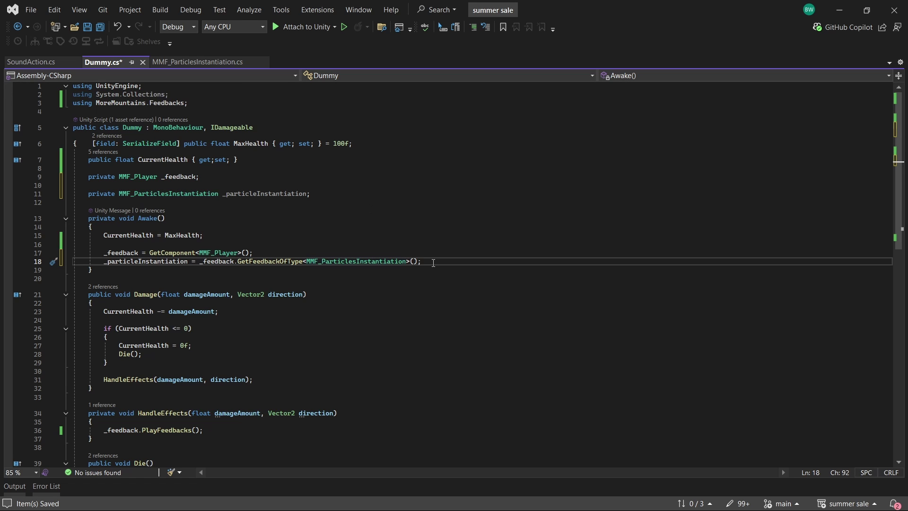
- In HandleEffects, rotate InstantiatedParticleSystem by Quaternion.FromToRotation(Vector2.right, direction), then save the script
scroll(403, 264, down, 3)
click(231, 355)
key(Return)
key(Return)
text(_particleInstantiation.InstantiatedParticleSystem.transform.rot)
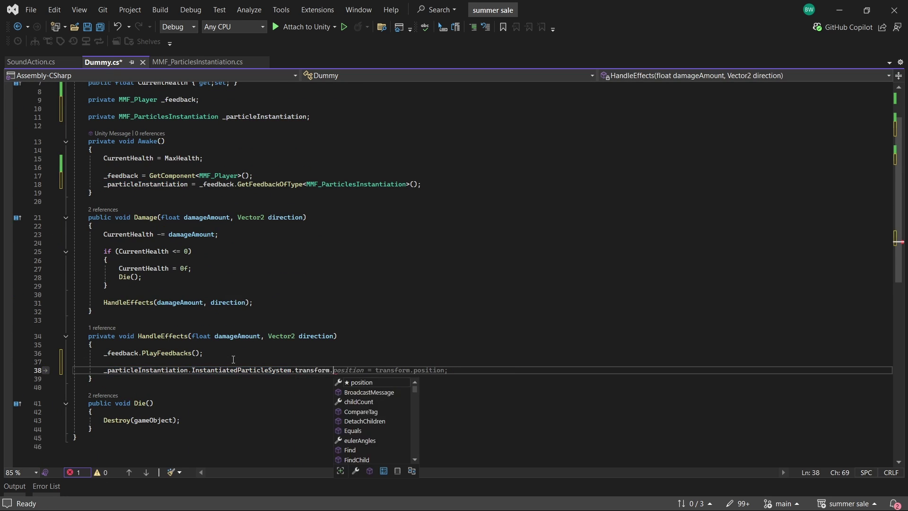
key(Tab)
text(=)
click(232, 361)
key(Return)
key(Return)
text(Quaternion particleRotation = Quat)
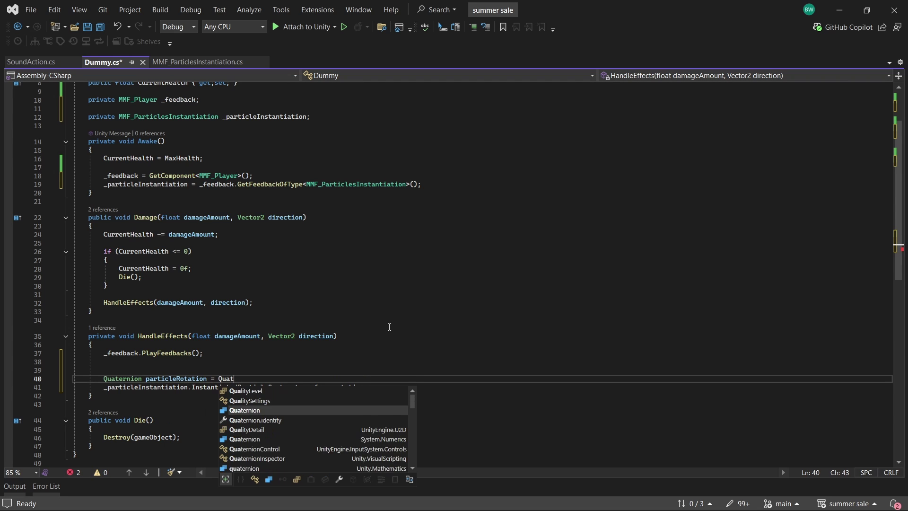
text(ernion.FromToRotation(V)
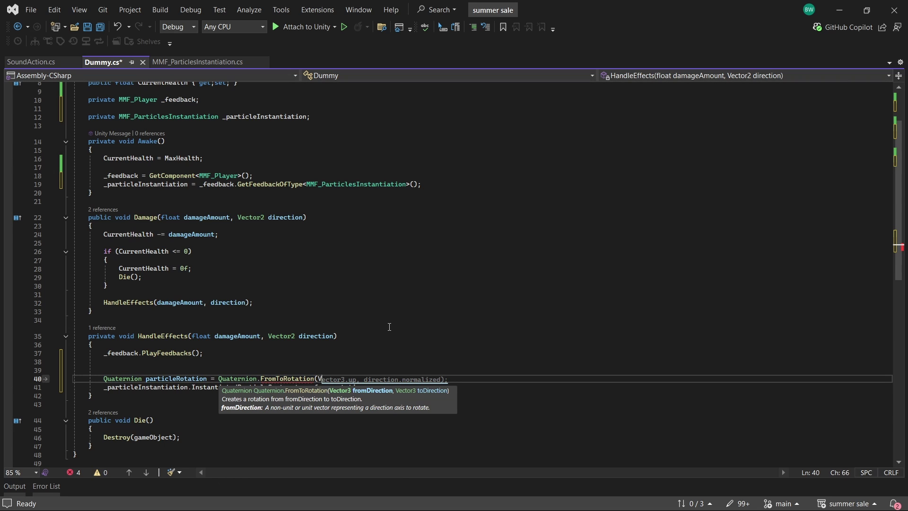
text(ector2.right)
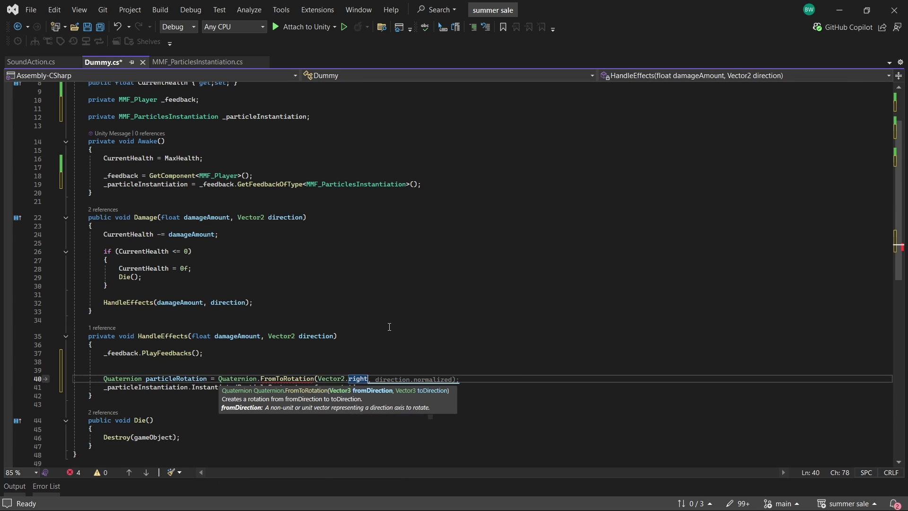
text(, direction)
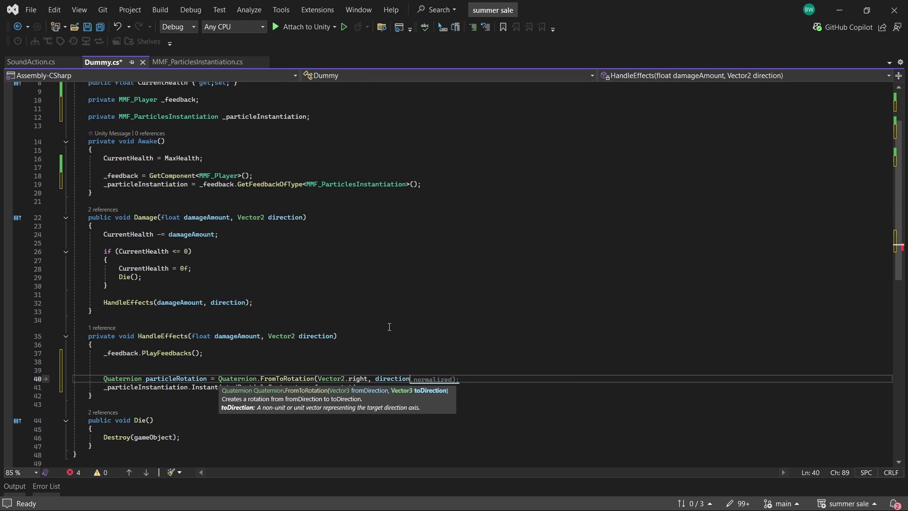
text();)
key(Down)
text(particleRotation;)
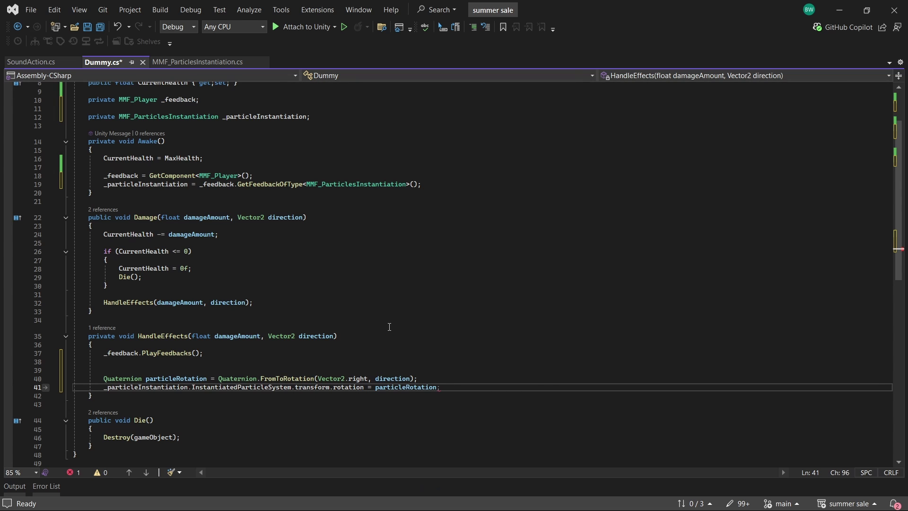
key(ctrl+s)
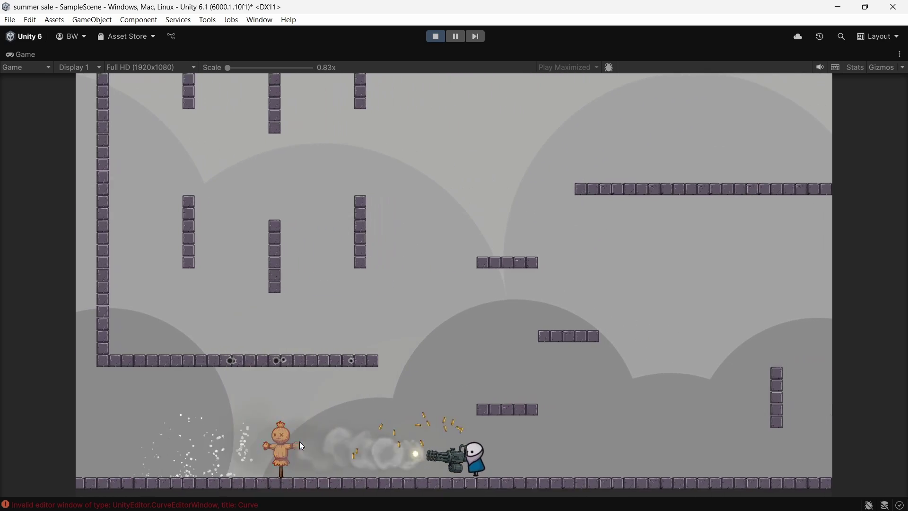
- Run left and right and jump over the dummy while firing, then stop play mode
key(a)
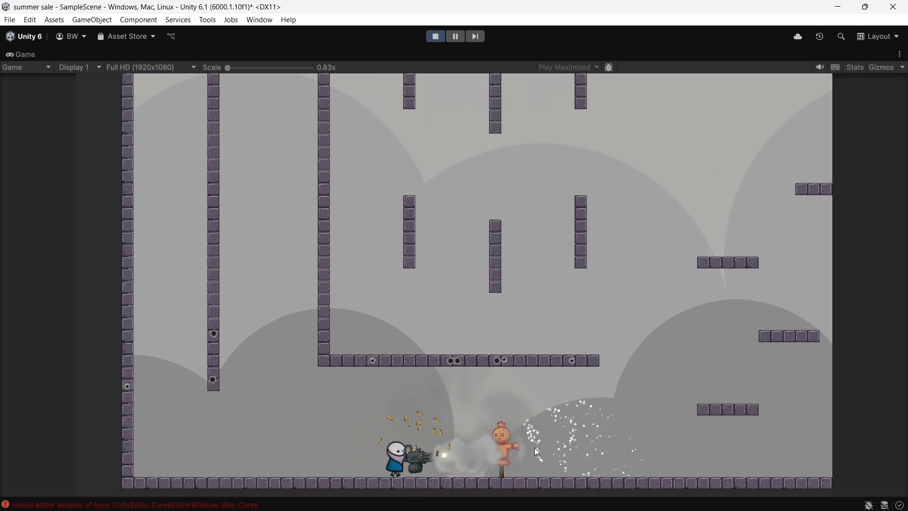
key(d)
key(space)
key(a)
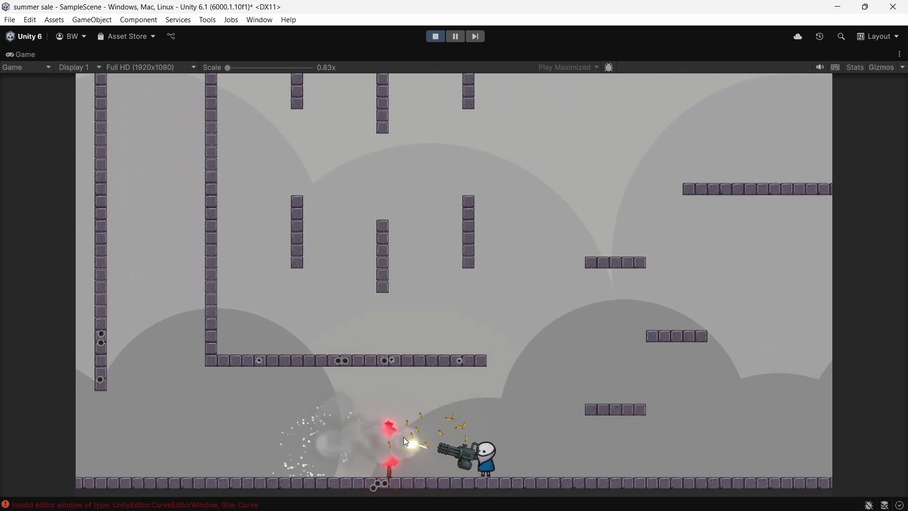
key(space)
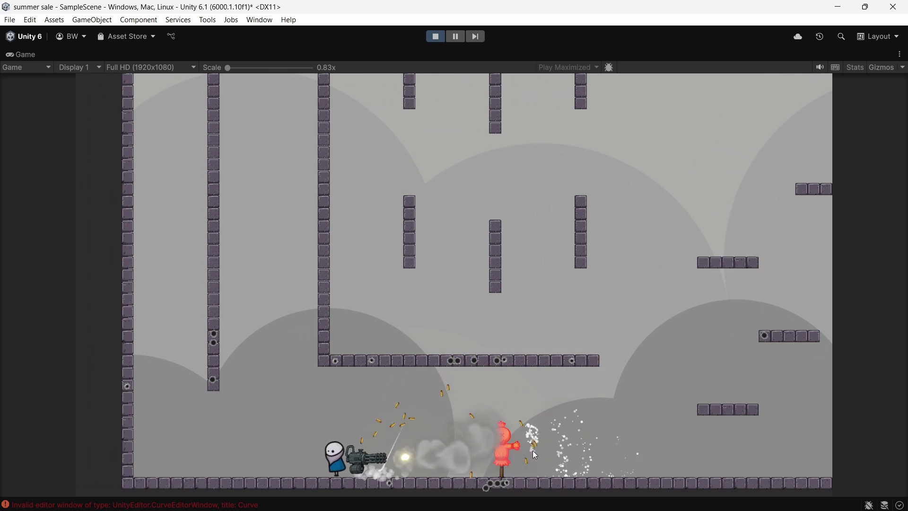
key(ctrl+p)
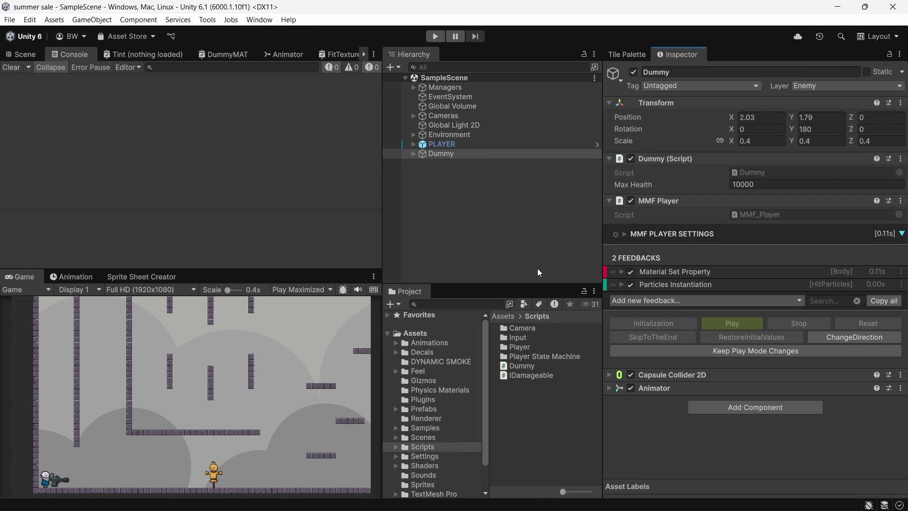
- Add a Freeze Frame feedback to the Dummy's MMF Player
click(653, 301)
mouse_move(681, 264)
click(751, 260)
click(722, 296)
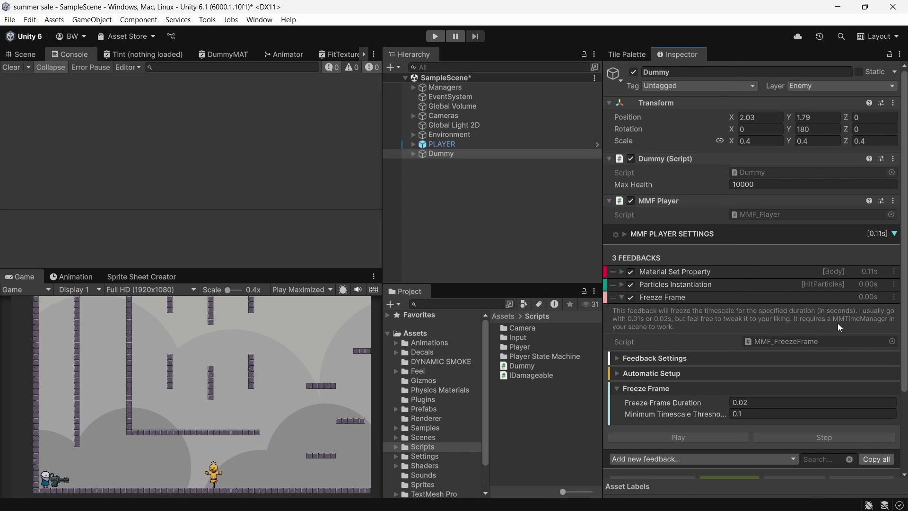
- Add an MM Time Manager component to Managers/TimeManager
click(413, 88)
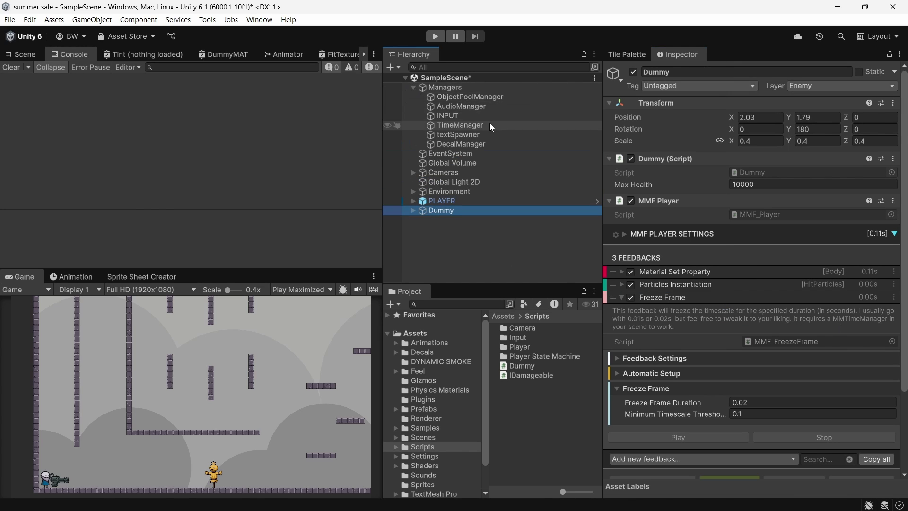
click(490, 125)
key(ctrl+shift+a)
text(mmtime)
key(Down)
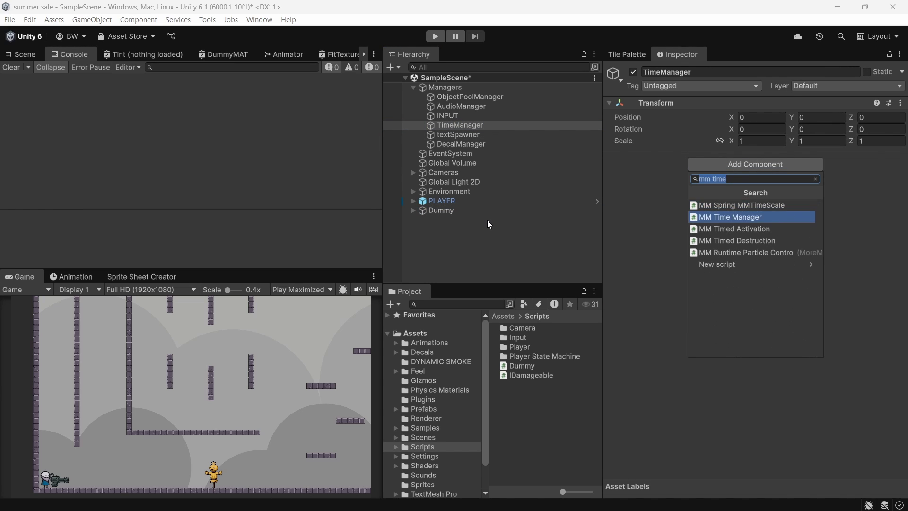
key(Return)
click(441, 211)
click(413, 88)
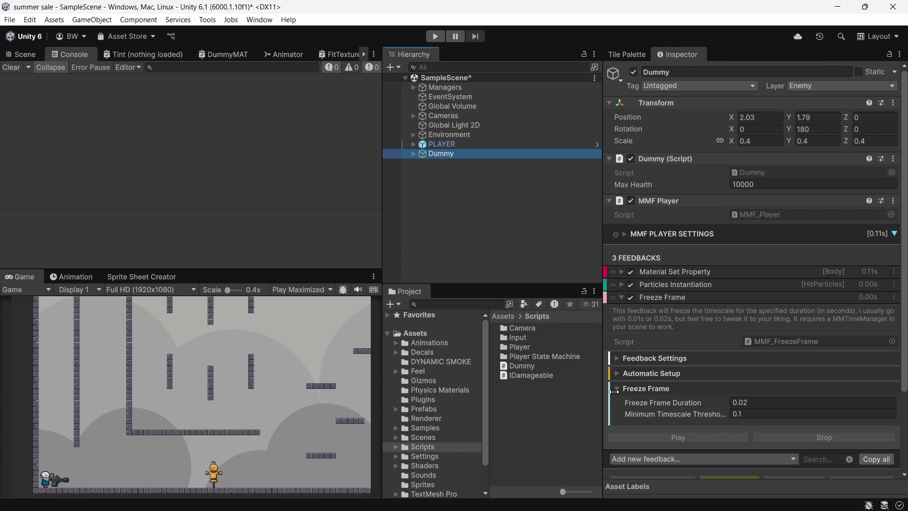
- Set the Freeze Frame duration to 0.04, then add a Pause feedback lasting 0.04 s
click(762, 402)
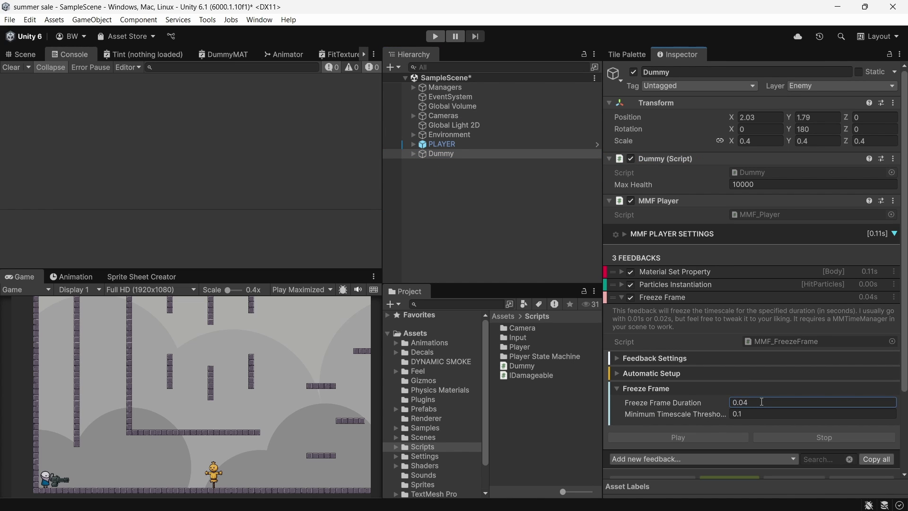
click(622, 298)
click(649, 315)
mouse_move(662, 211)
click(755, 214)
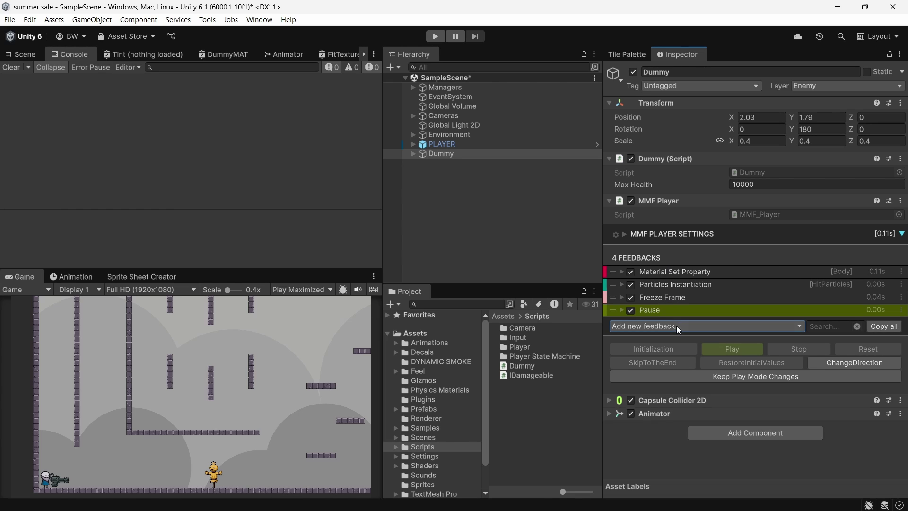
click(647, 313)
click(754, 392)
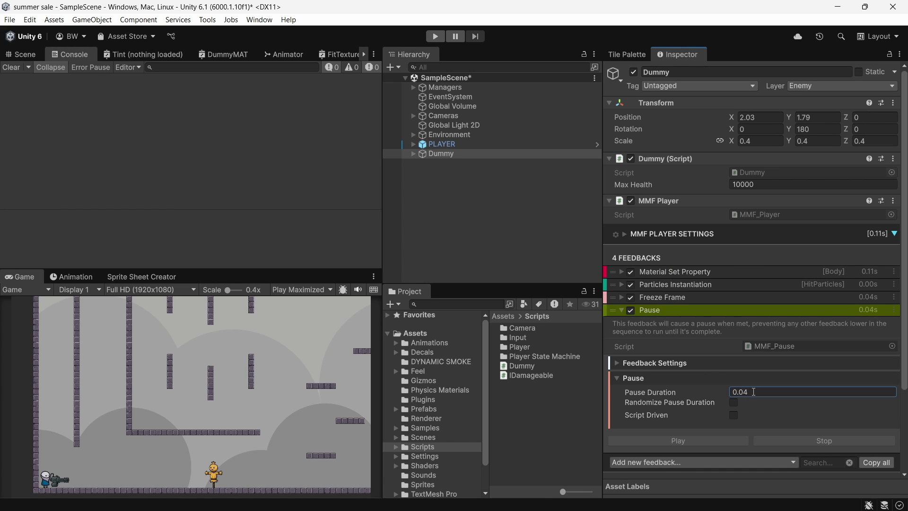
click(680, 310)
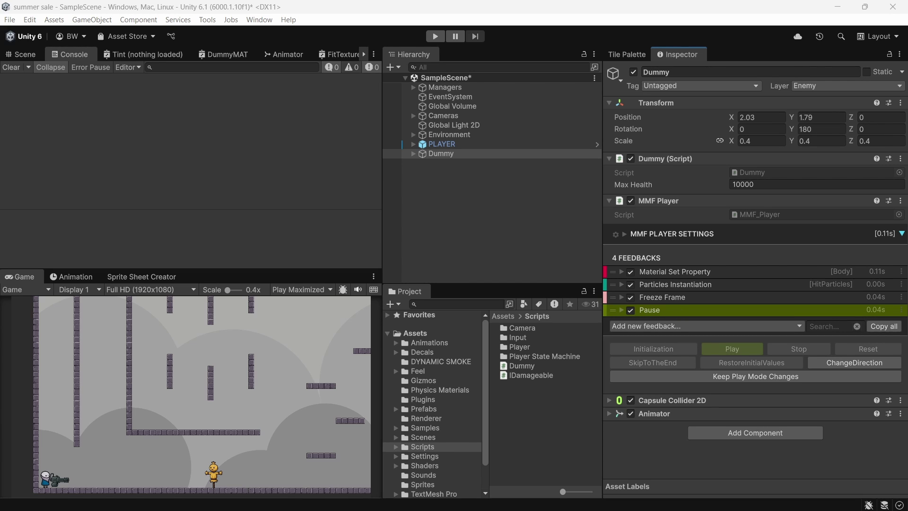
- Preview the Dummy's Hit animation and inspect its Any State transition in the Animator
click(22, 54)
drag(163, 189, 158, 186)
click(204, 189)
click(71, 277)
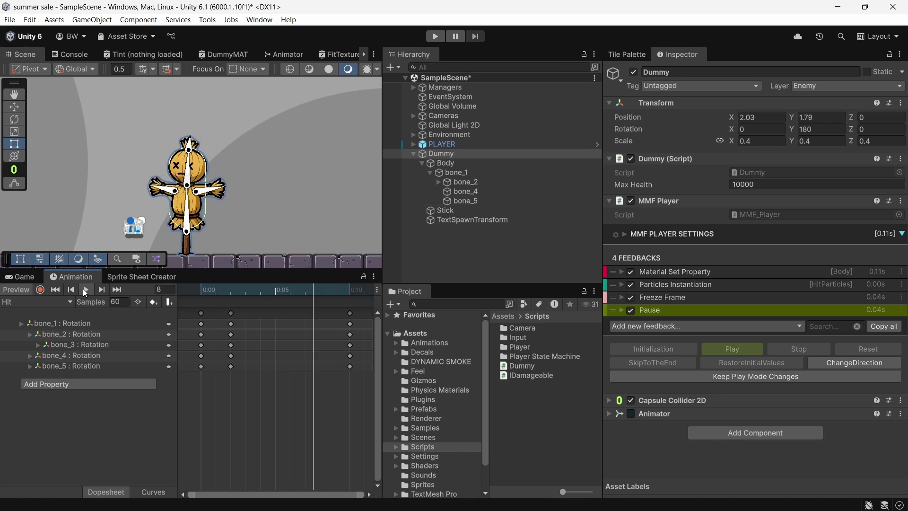
click(86, 289)
click(86, 289)
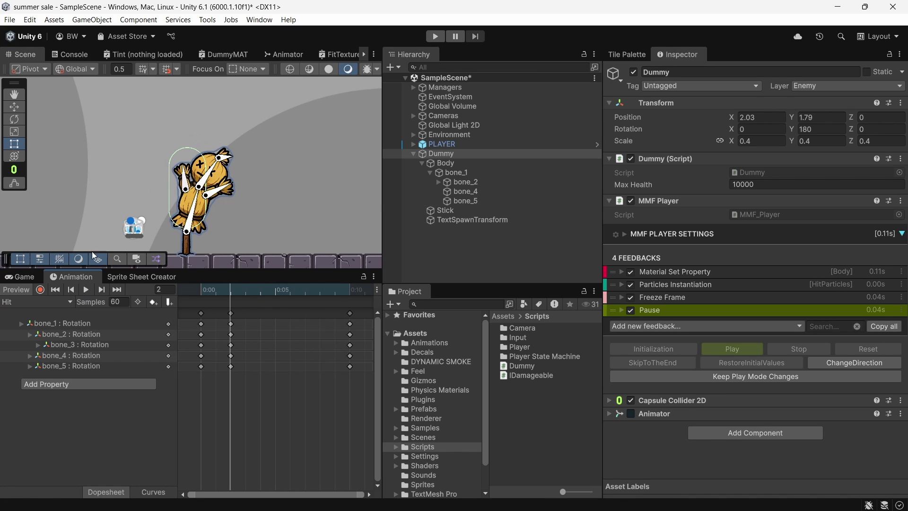
click(284, 54)
click(200, 164)
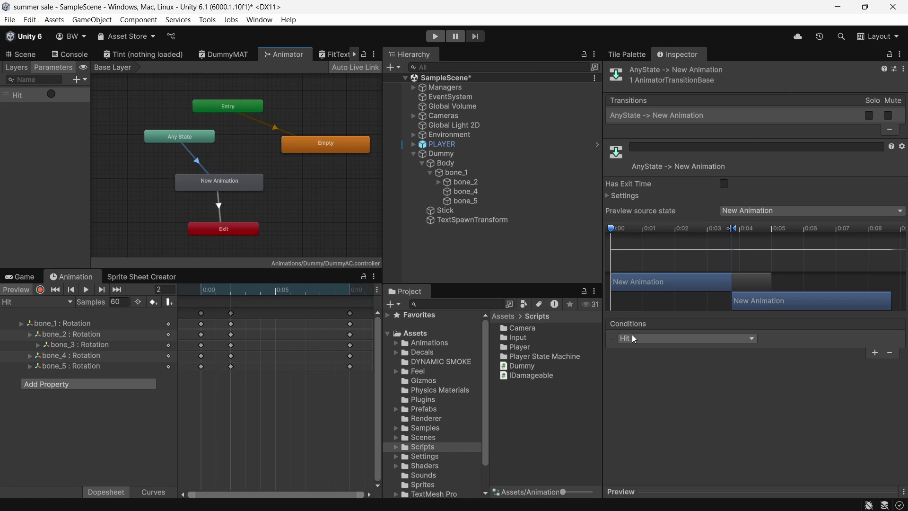
click(21, 54)
click(436, 154)
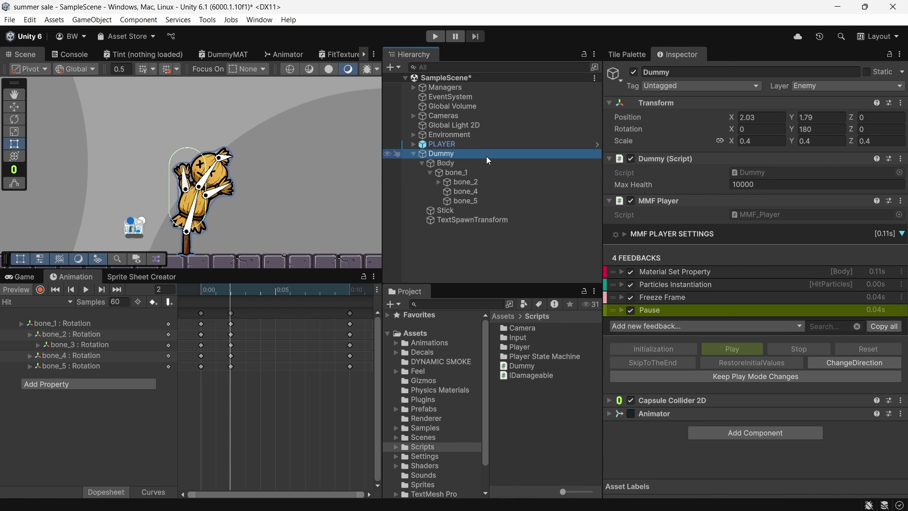
- Add an Animation Parameter feedback bound to the Dummy firing trigger 'Hit', and test it in play mode
click(671, 326)
mouse_move(679, 84)
click(762, 91)
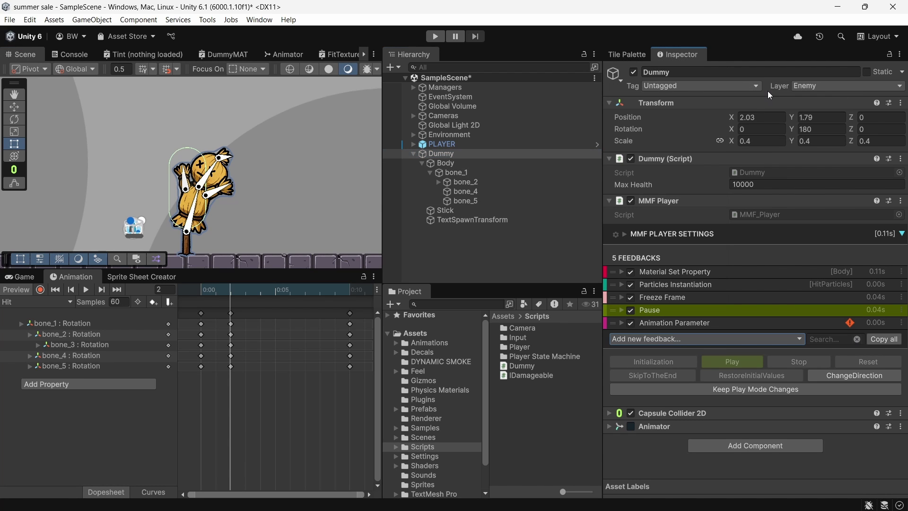
click(704, 323)
scroll(703, 322, down, 3)
drag(436, 153, 757, 289)
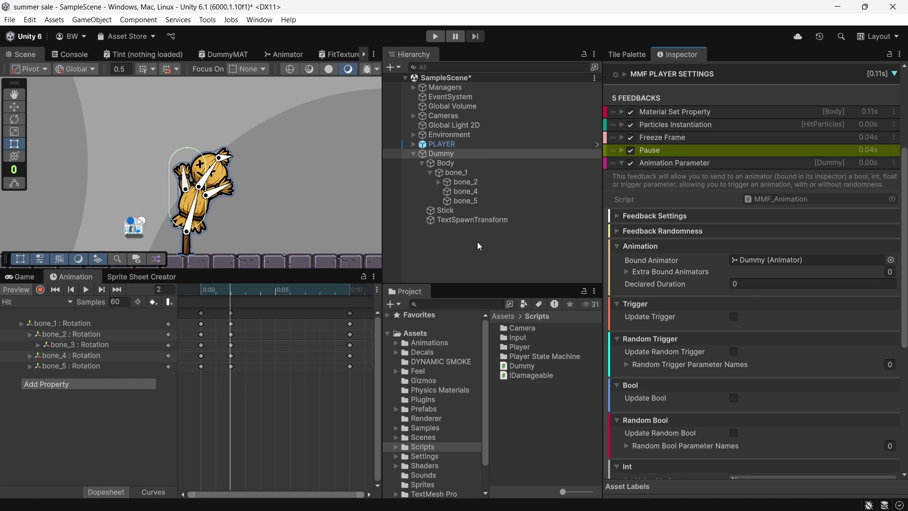
click(734, 317)
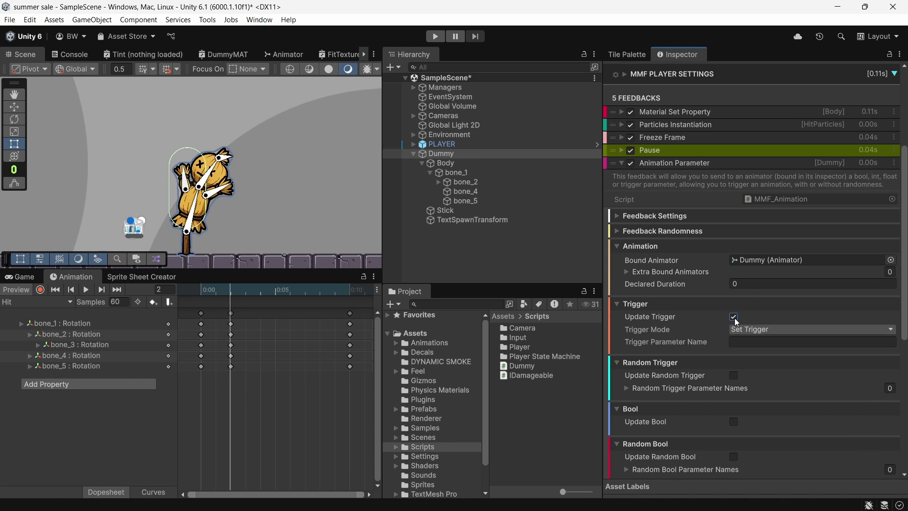
click(744, 335)
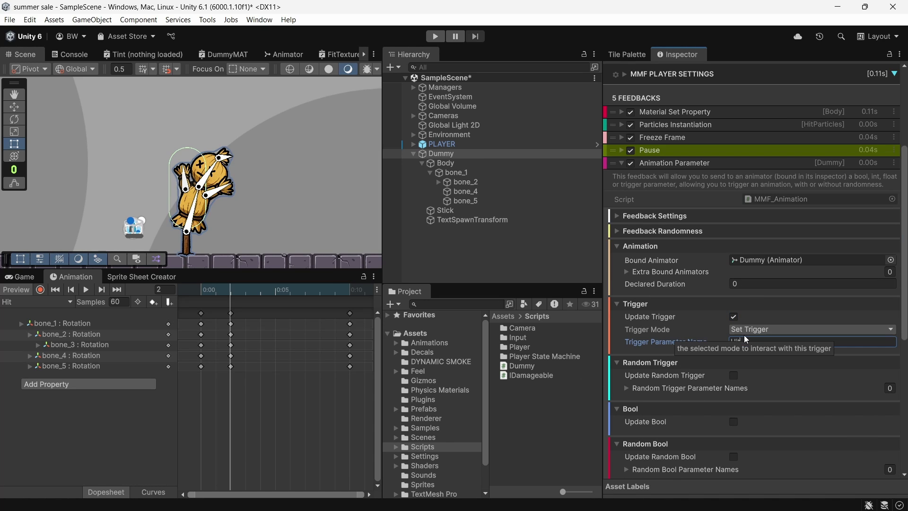
text(Hit)
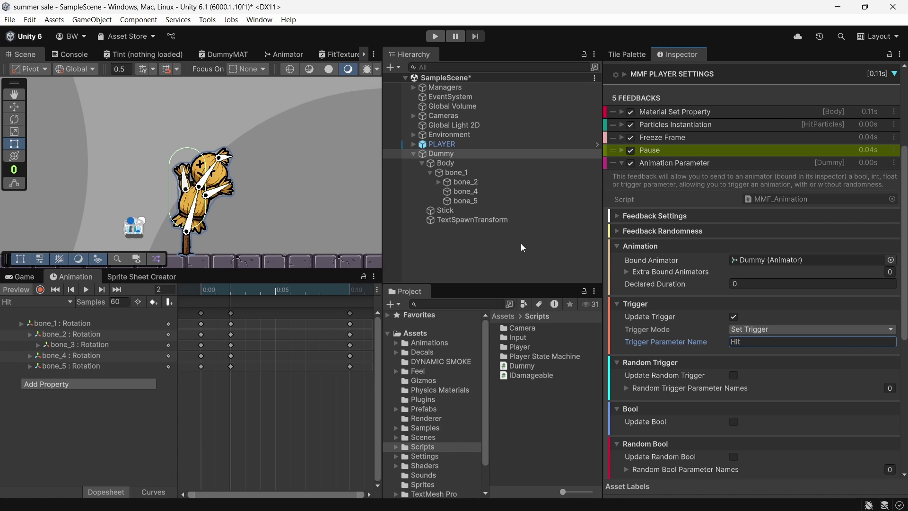
key(ctrl+p)
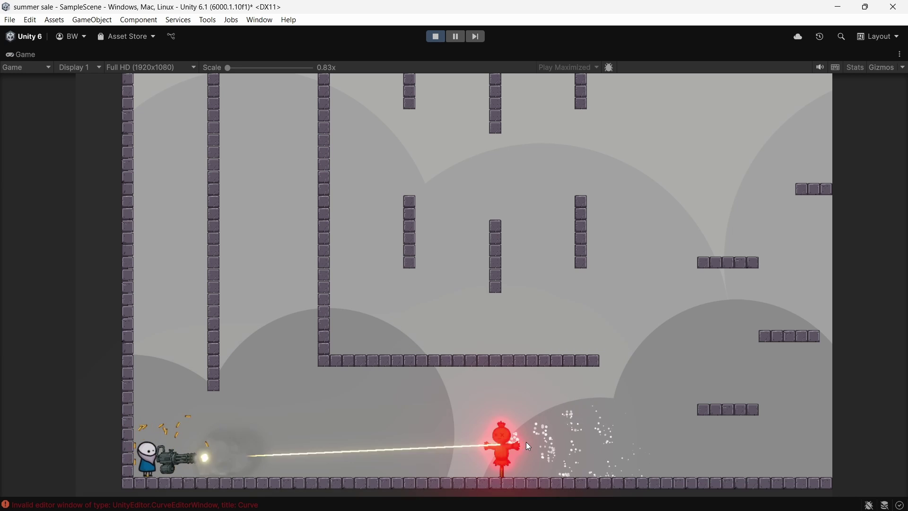
key(ctrl+p)
- Add a Spring Float feedback to the Dummy's MMF Player
click(651, 340)
mouse_move(669, 276)
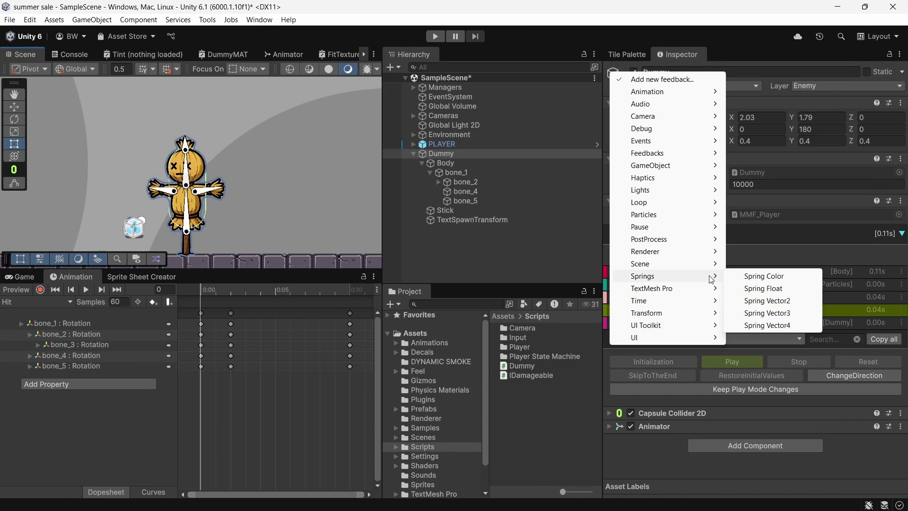
click(775, 289)
click(715, 336)
scroll(715, 335, down, 5)
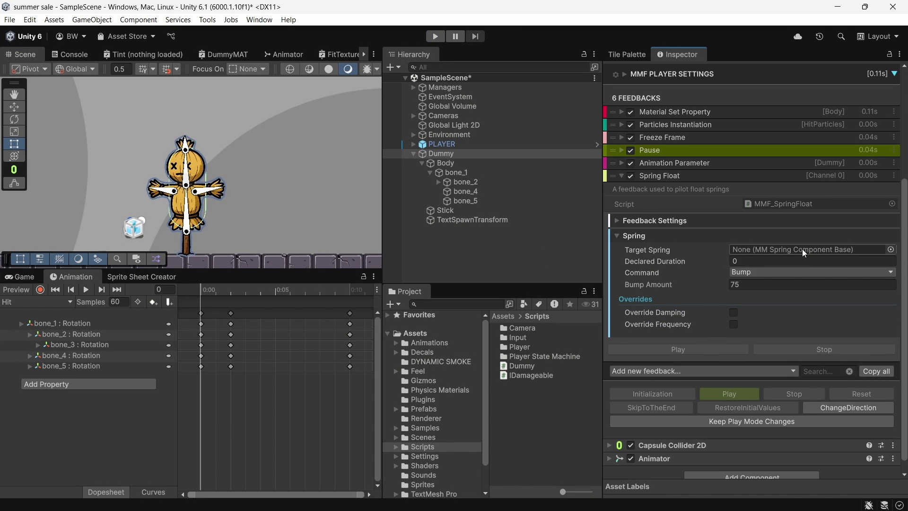
- Give Body an MM Spring Squash And Stretch component targeting Body with axis Z to Y
click(422, 163)
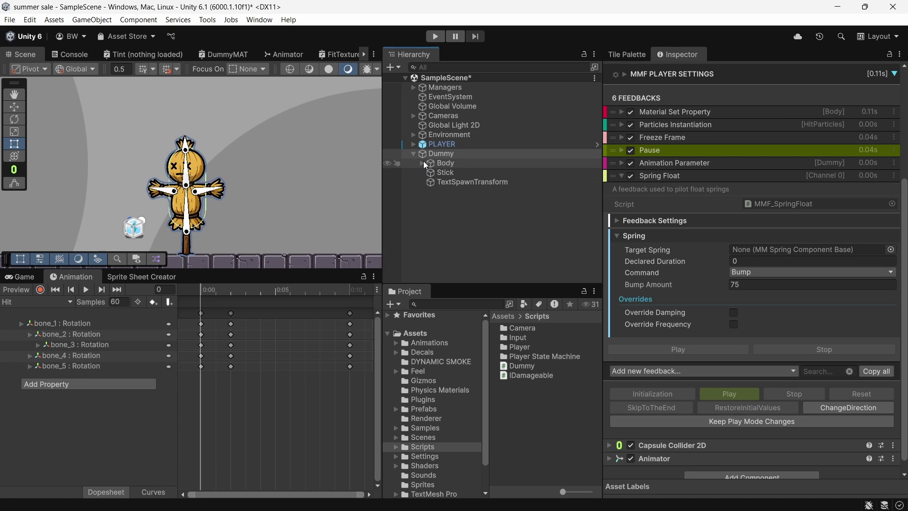
click(449, 164)
key(ctrl+shift+a)
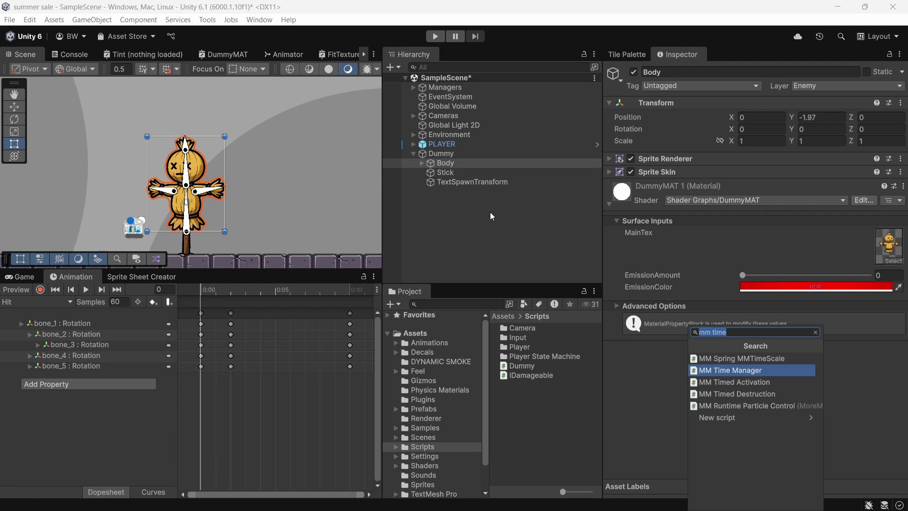
text(mm spring squash)
key(Return)
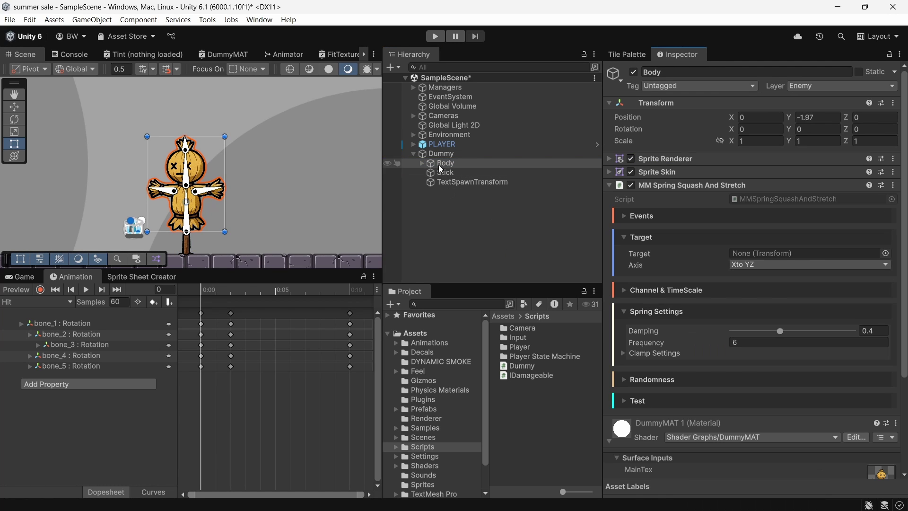
drag(440, 165, 756, 254)
click(764, 265)
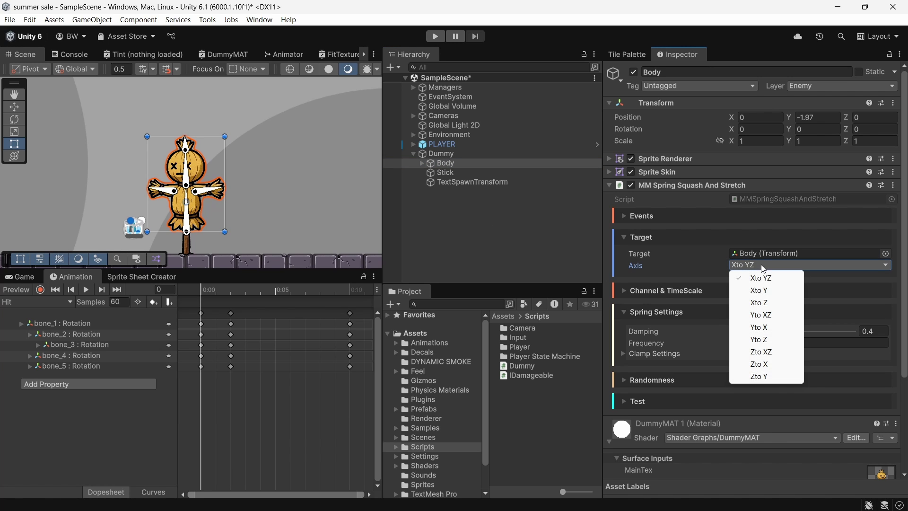
click(760, 376)
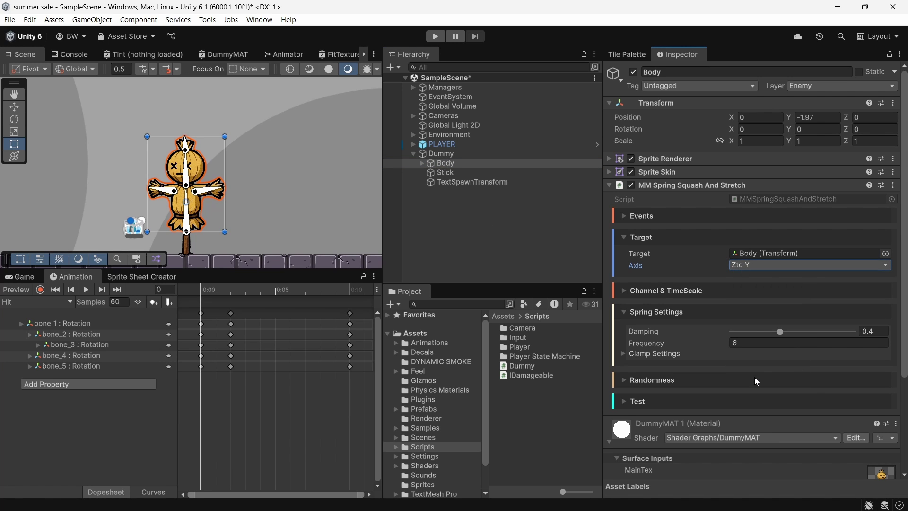
- Test the spring with a bump of 200 in play mode, then set Body as the Spring Float's Target Spring
key(ctrl+p)
click(663, 397)
scroll(664, 393, down, 3)
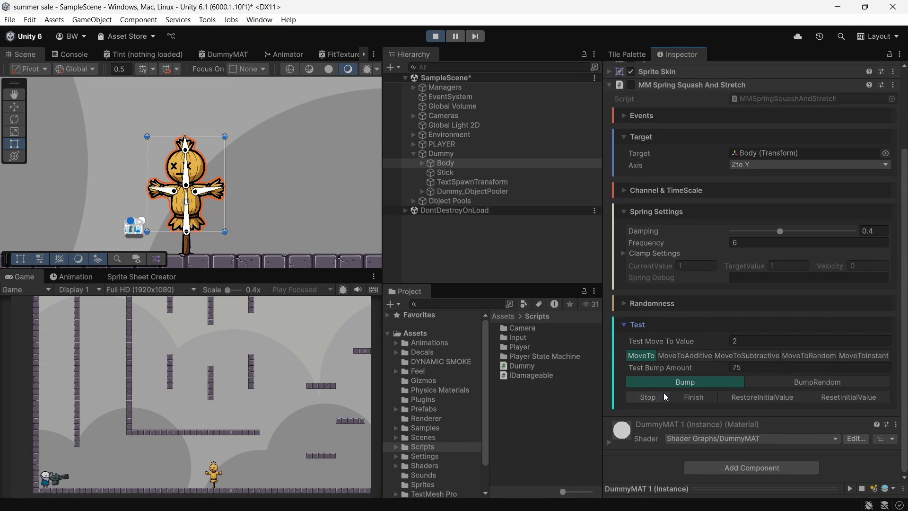
click(738, 368)
text(200)
click(708, 381)
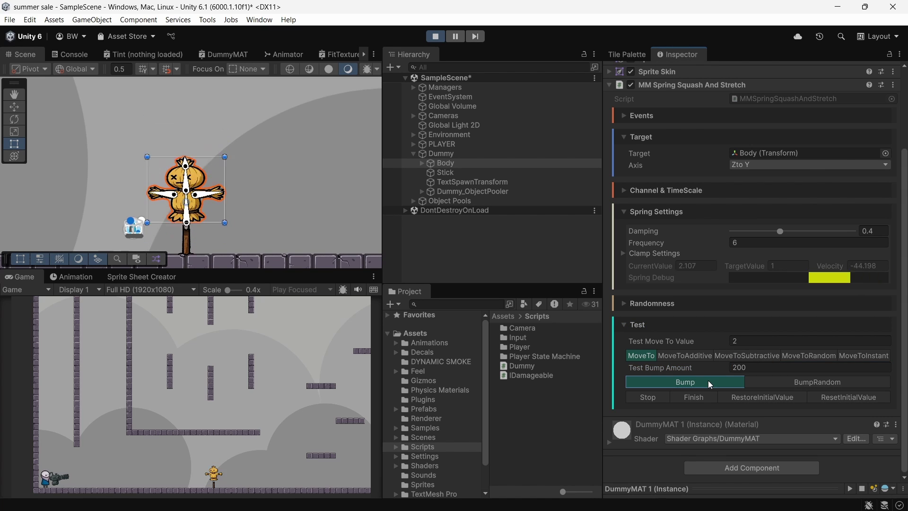
key(ctrl+p)
drag(444, 163, 799, 308)
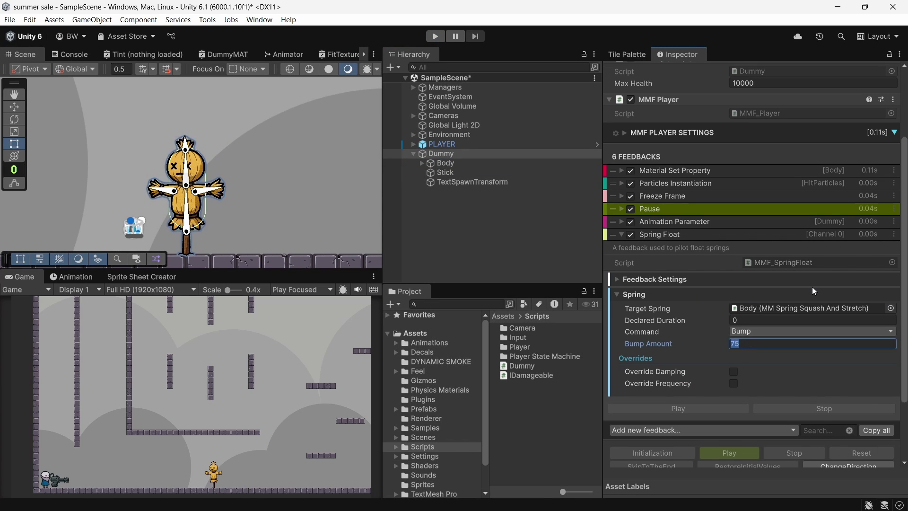
- Add a Sound feedback with the Body Flesh clips in its Random Sfx list
click(662, 235)
click(662, 347)
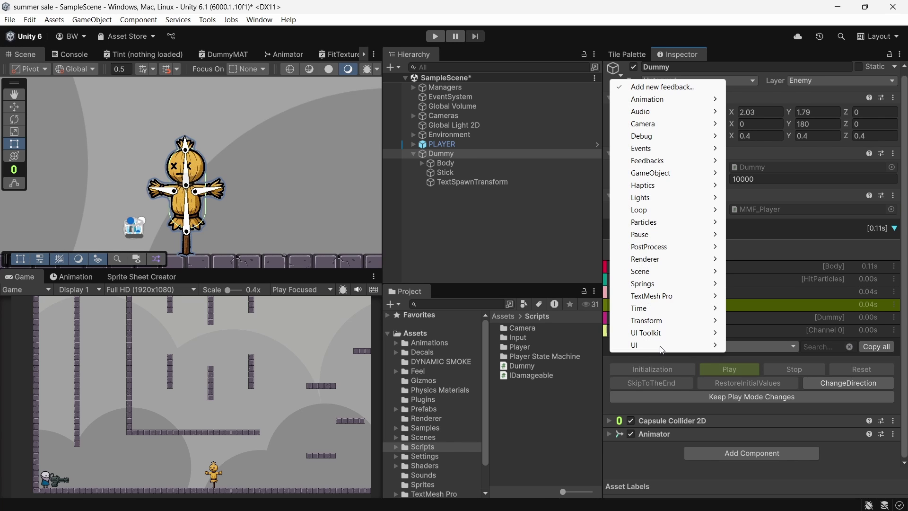
mouse_move(662, 112)
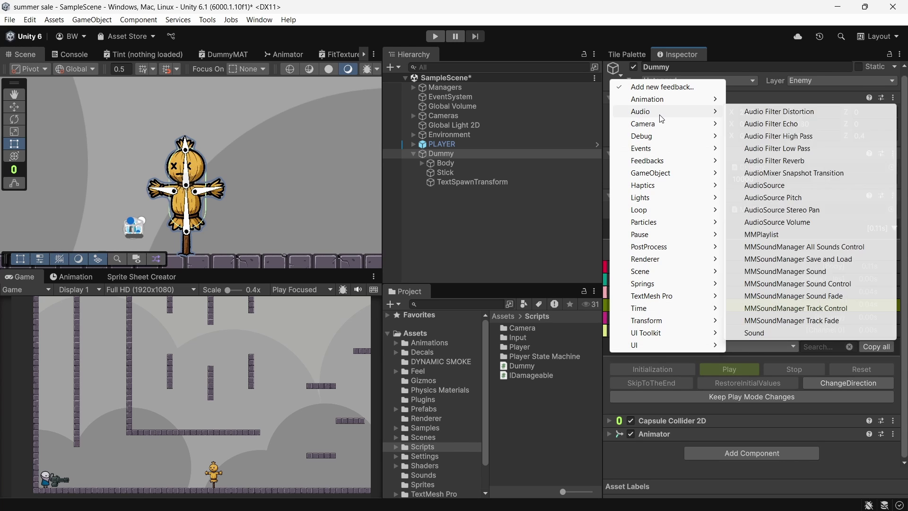
click(786, 330)
scroll(717, 348, down, 10)
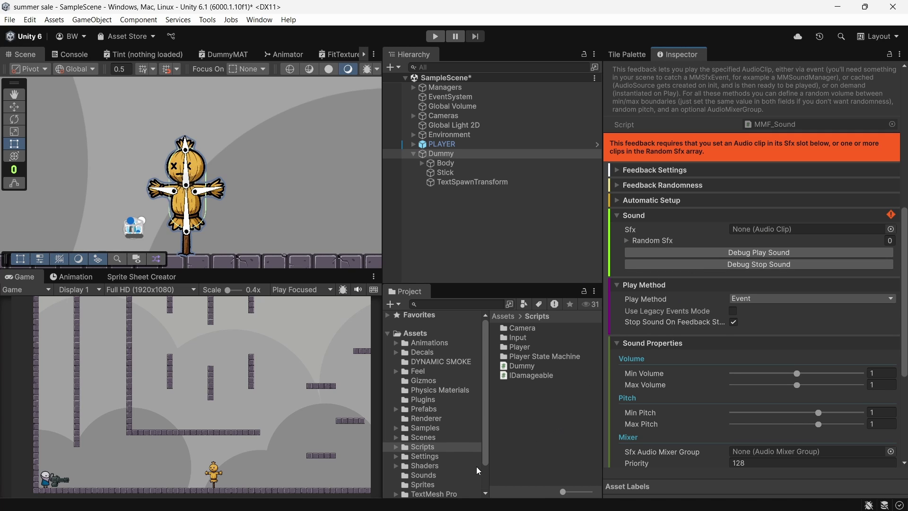
click(436, 477)
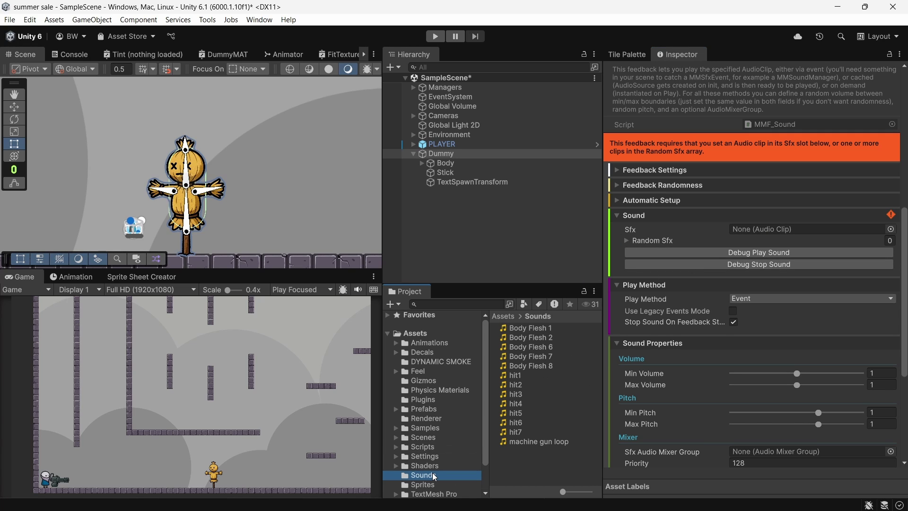
click(889, 55)
drag(527, 328, 653, 212)
drag(527, 347, 653, 219)
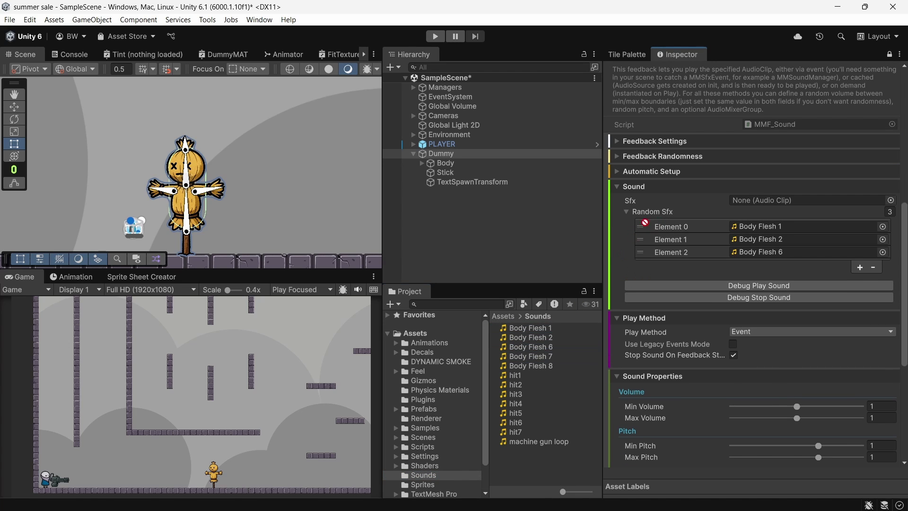
click(653, 213)
- Set min volume 0.8, pitch 0.85–1.15 and Play Method Pool, then save the scene
scroll(756, 291, down, 3)
drag(797, 274, 784, 274)
click(874, 313)
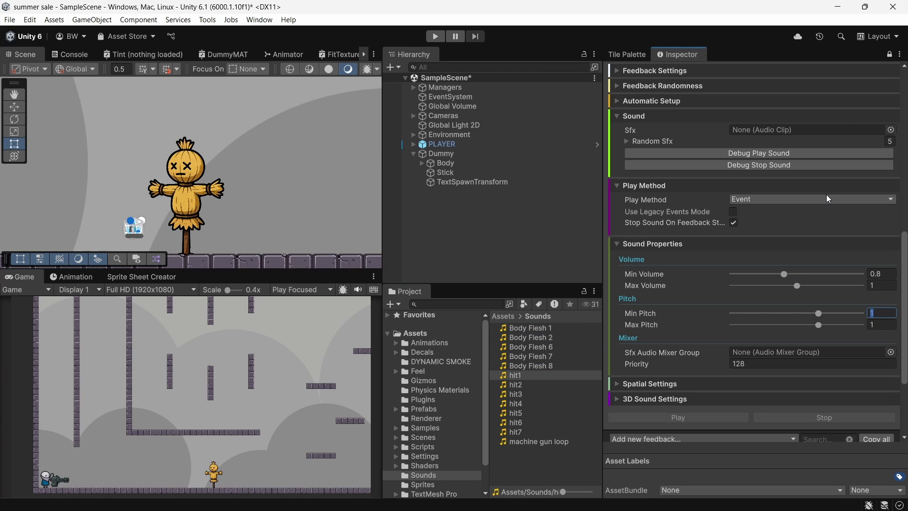
text(0.85)
key(Tab)
text(.15)
scroll(827, 199, up, 3)
click(755, 308)
click(757, 357)
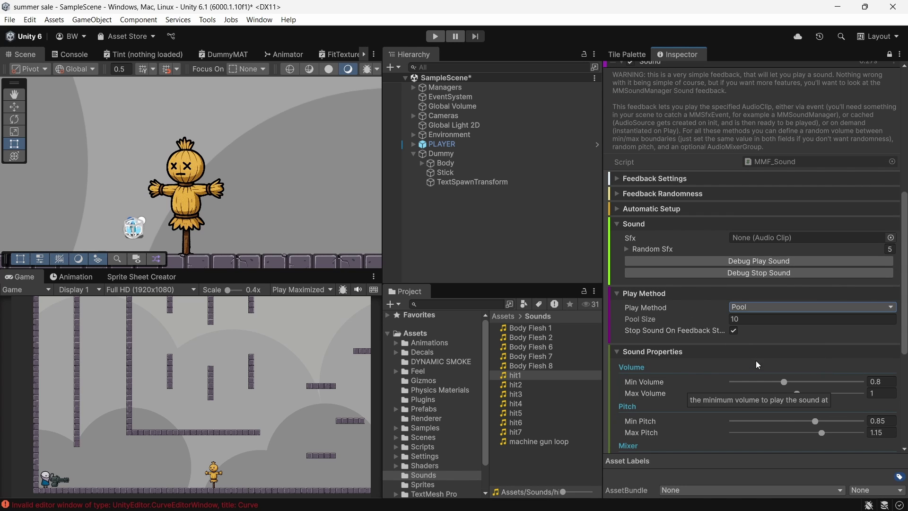
key(ctrl+s)
- Add a Haptic Preset feedback to the Dummy and choose the Heavy Impact preset
click(656, 331)
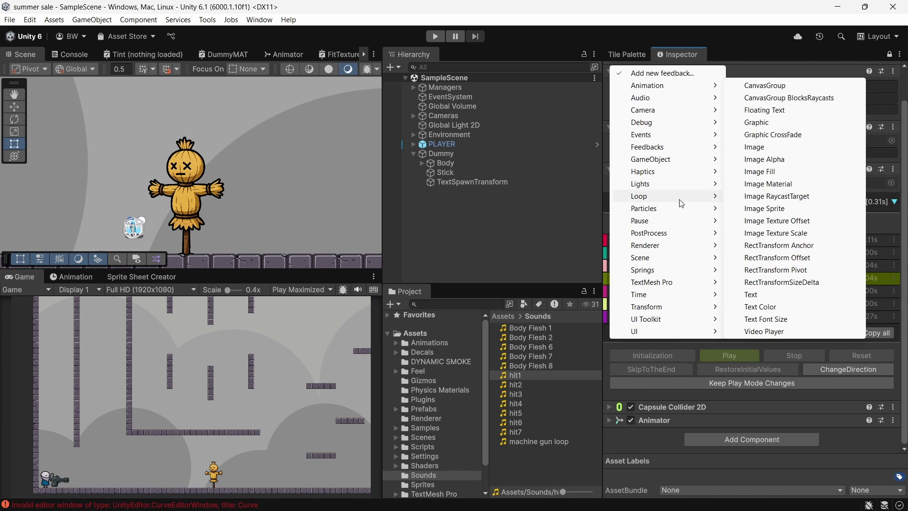
mouse_move(662, 171)
click(771, 220)
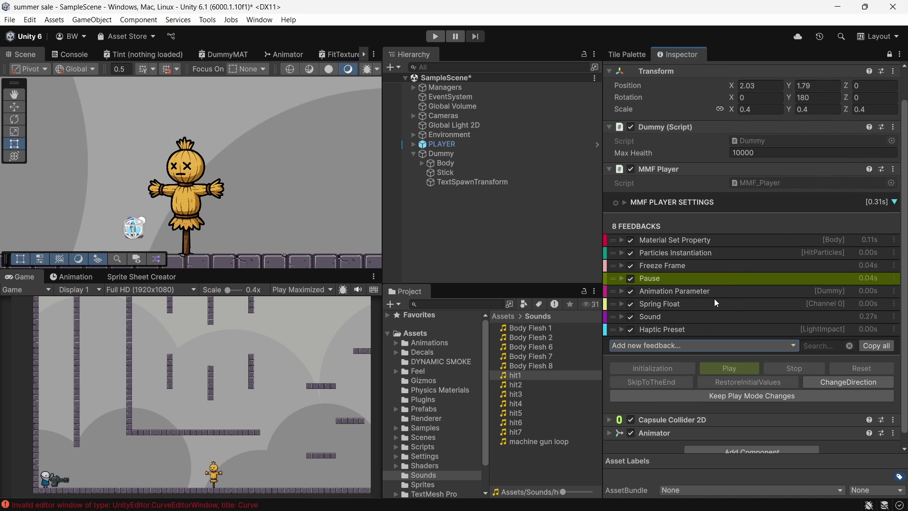
scroll(729, 290, down, 5)
click(750, 253)
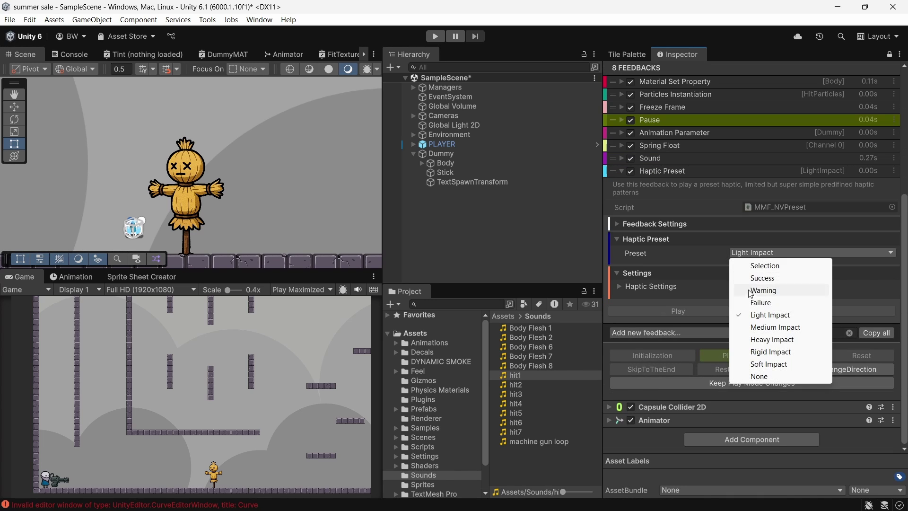
click(754, 339)
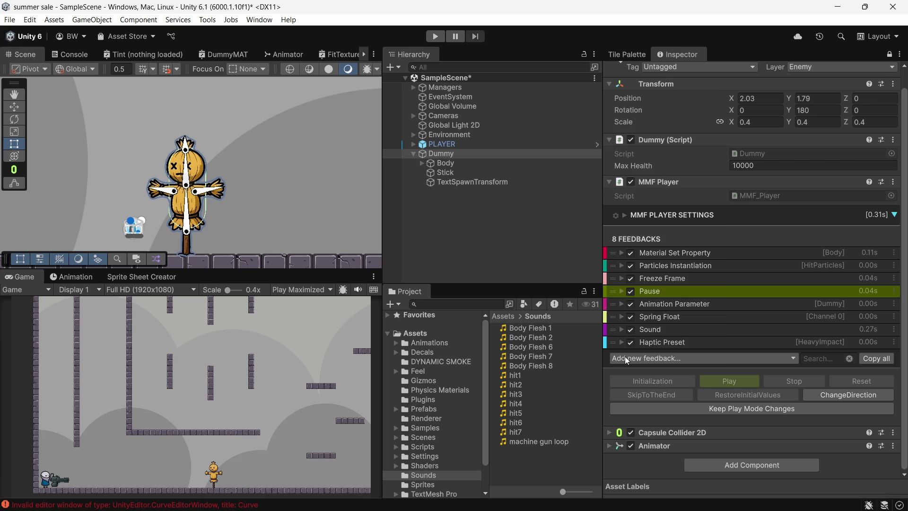
- Add a Floating Text feedback with the Dummy as its Attachment Transform
click(626, 356)
mouse_move(629, 356)
click(766, 136)
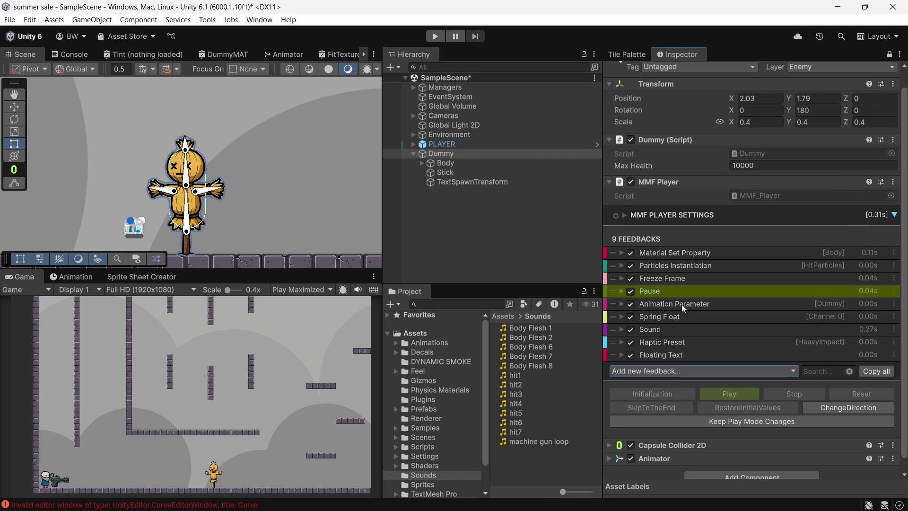
click(671, 354)
scroll(671, 352, down, 10)
drag(437, 154, 757, 414)
scroll(773, 357, down, 3)
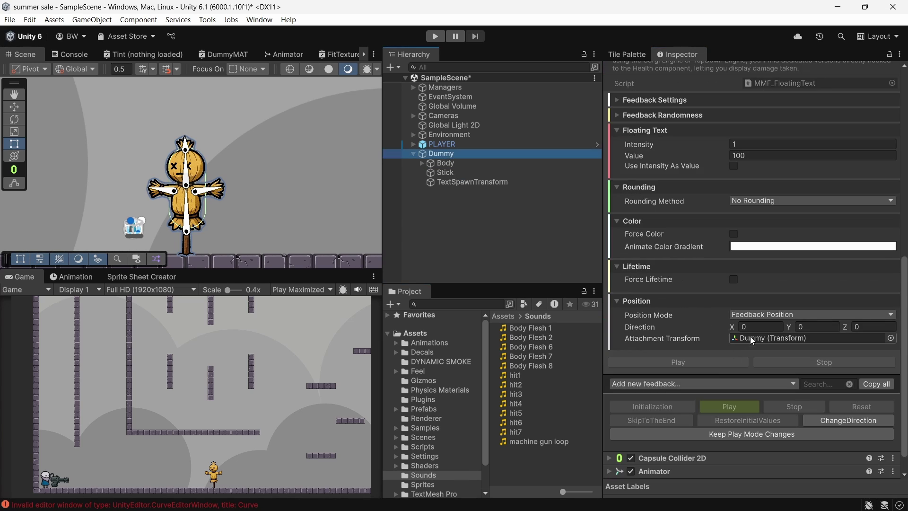
- Add an MM Floating Text Spawner component to Managers/textSpawner
click(414, 87)
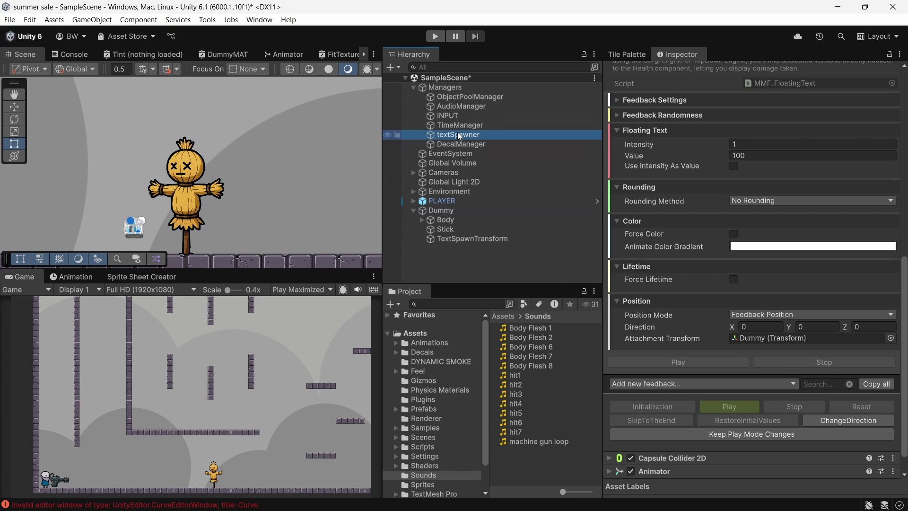
click(458, 134)
click(709, 169)
text(mm text sp)
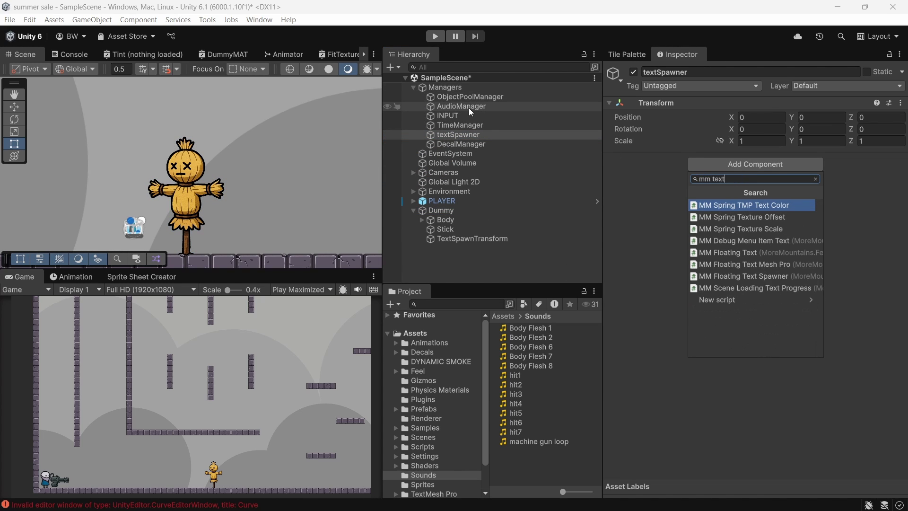
key(Down)
key(Down)
key(Down)
key(Return)
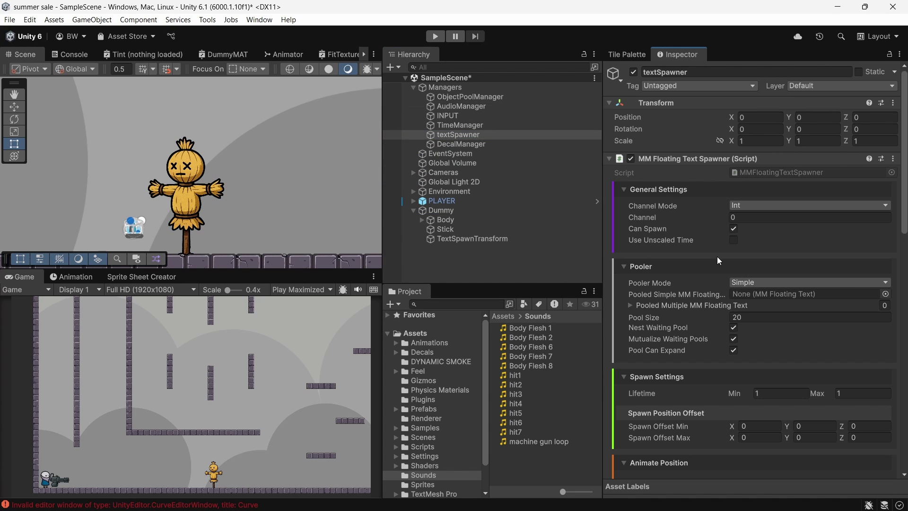
scroll(720, 263, down, 5)
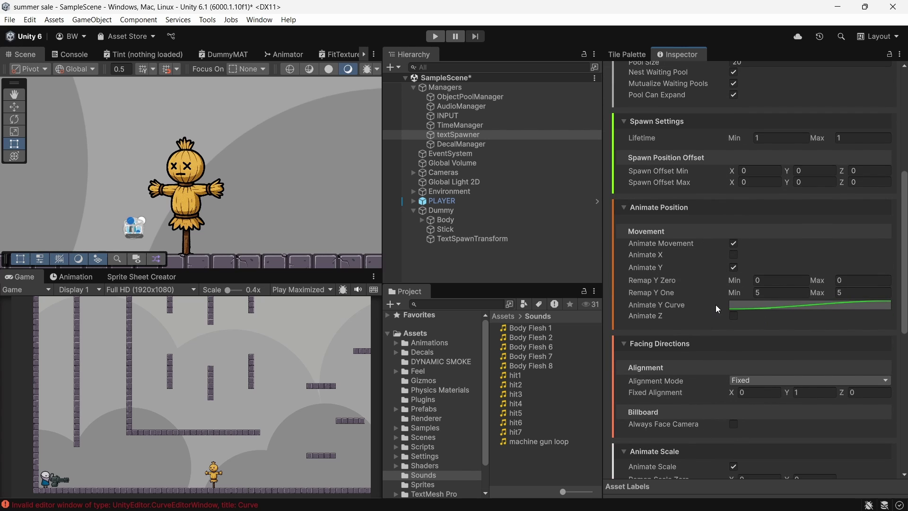
scroll(719, 310, up, 5)
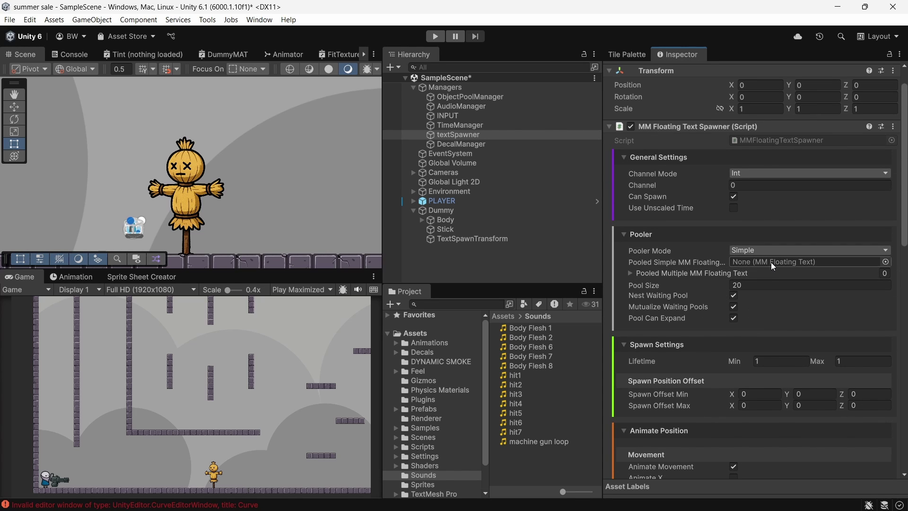
- Search the project for 'floating' and place the TMP floating text prefab in the scene
click(449, 303)
text(floating text)
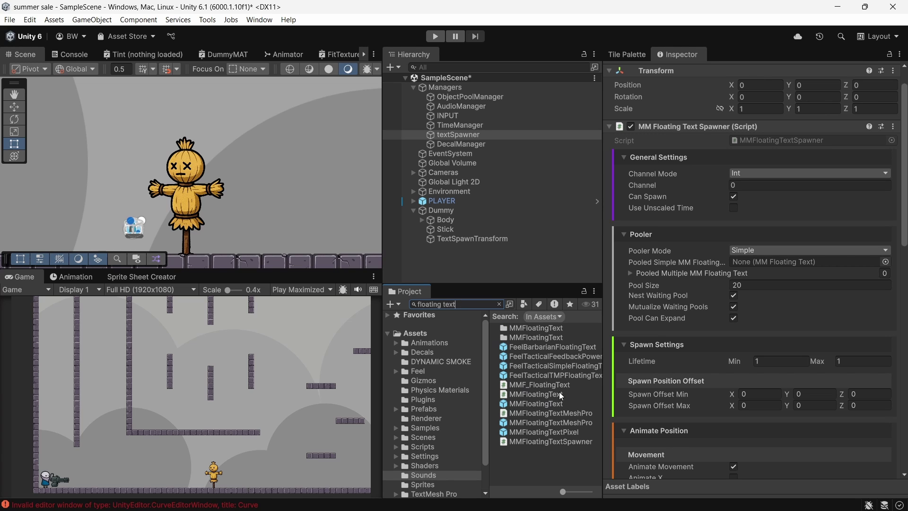
drag(547, 378, 442, 269)
right_click(441, 269)
key(Escape)
right_click(459, 250)
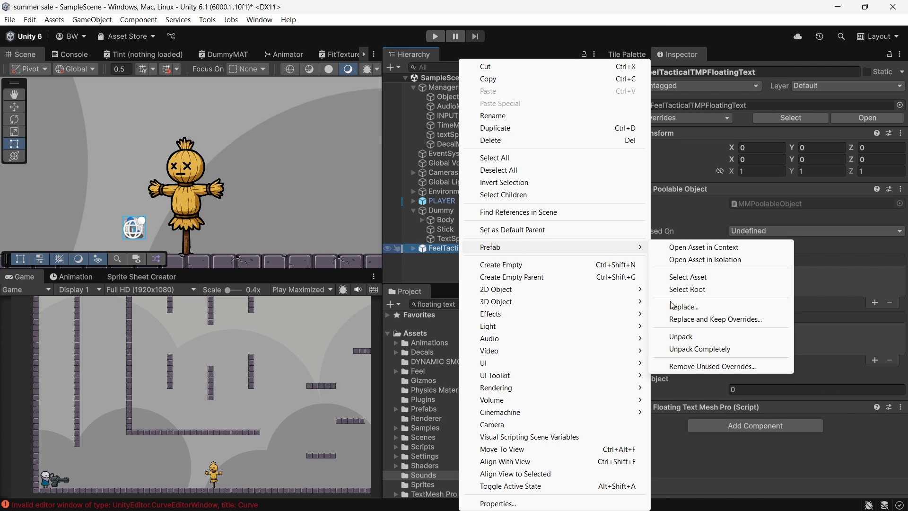
key(Escape)
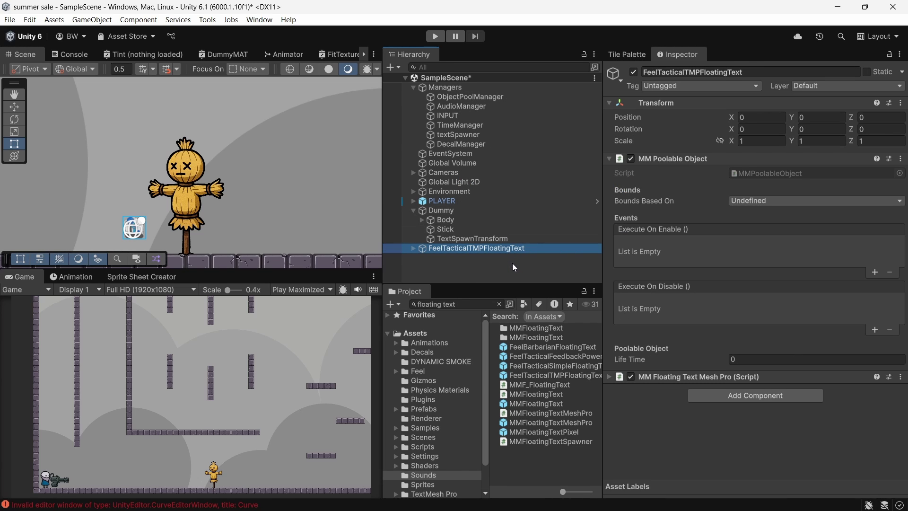
- Add an empty child named SpawnFeedback carrying an MMF Player component
click(413, 249)
right_click(440, 249)
click(478, 262)
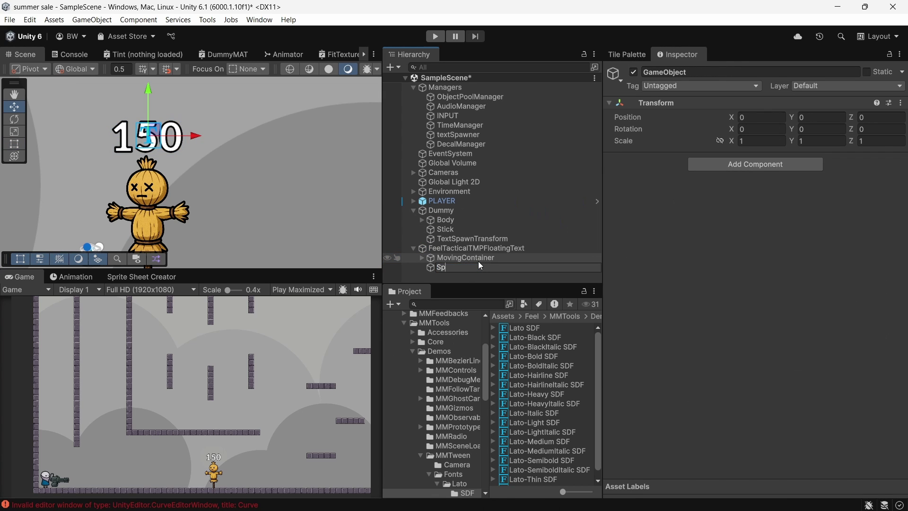
text(dback)
key(Return)
key(ctrl+shift+a)
text(MMF Player)
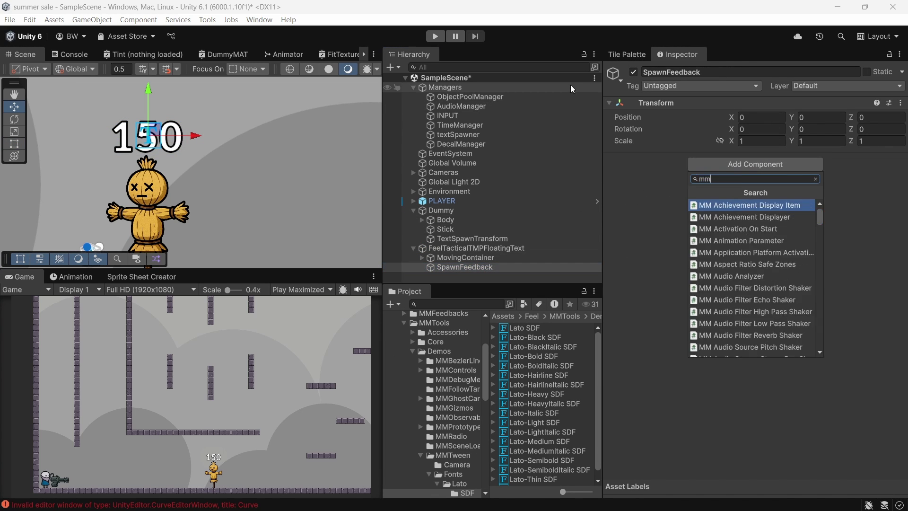
key(Return)
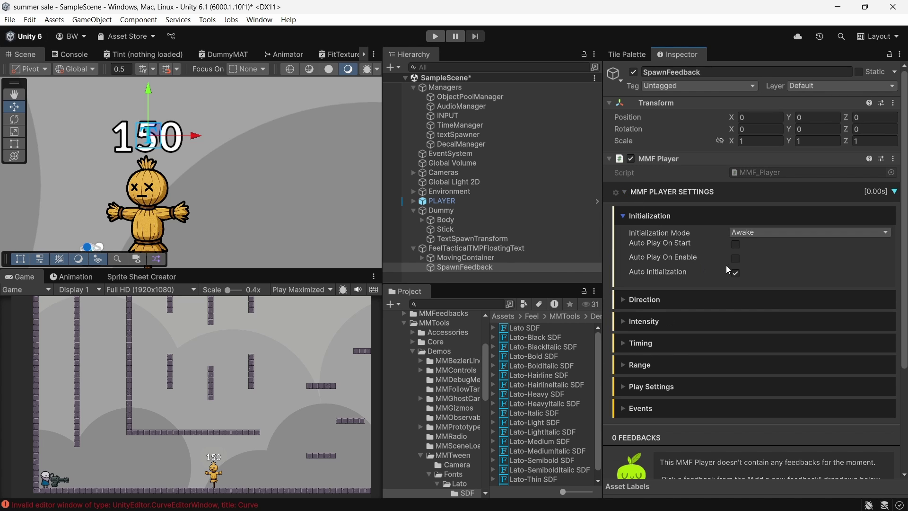
- Add a 0.2 s Scale feedback targeting the floating text, then save it as a Prefabs/Feel prefab
click(643, 215)
scroll(644, 215, down, 3)
click(667, 388)
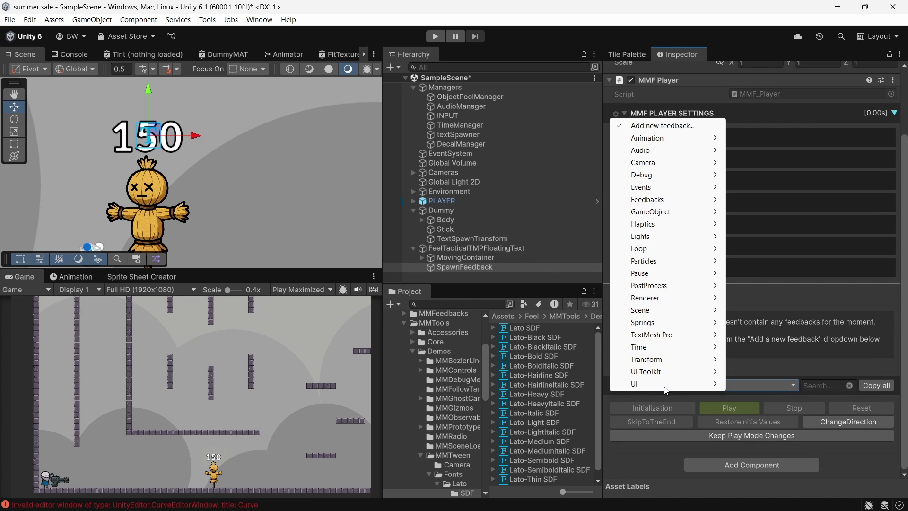
mouse_move(669, 367)
click(753, 286)
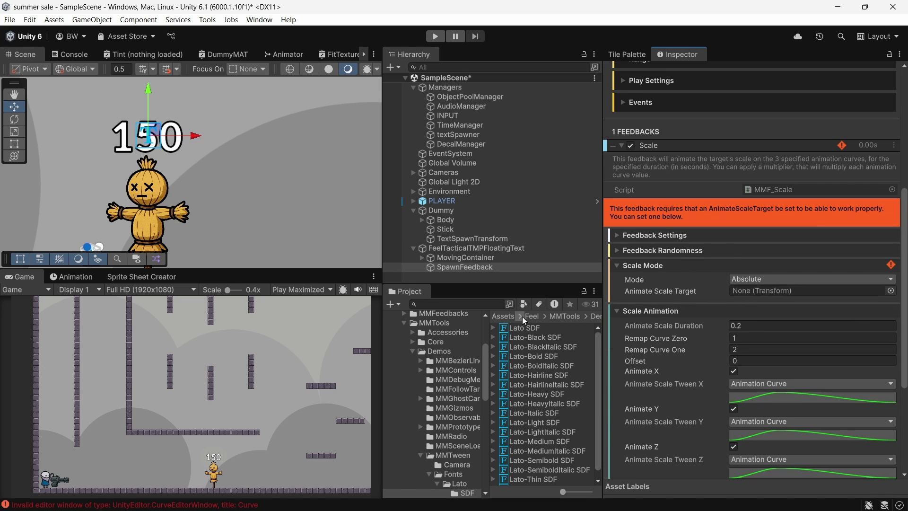
drag(466, 249, 794, 291)
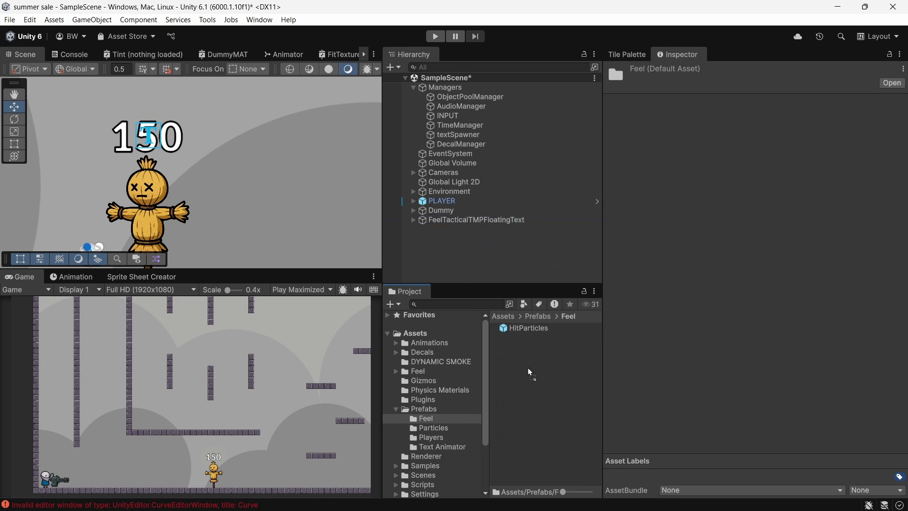
drag(531, 374, 531, 374)
- Delete the floating-text object from the scene and assign the new prefab to textSpawner's pool slot
click(466, 220)
key(Delete)
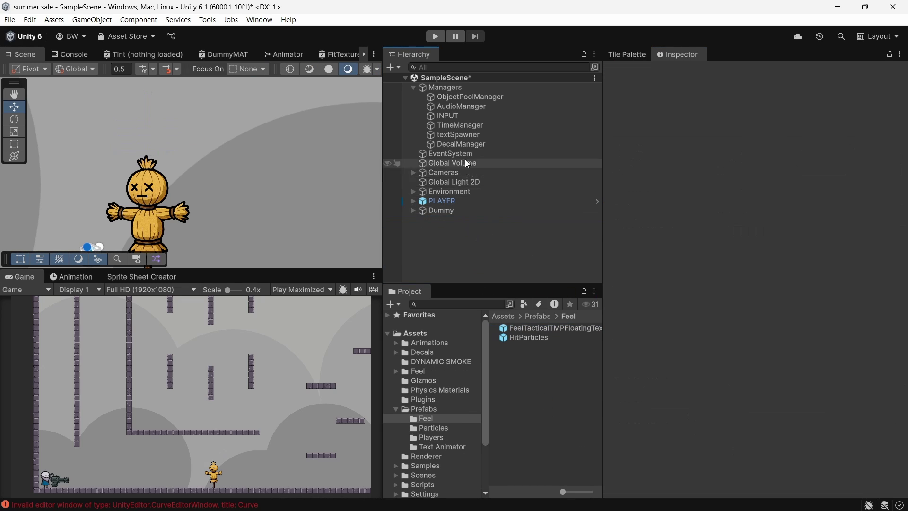
click(465, 139)
scroll(649, 282, down, 3)
drag(545, 328, 804, 231)
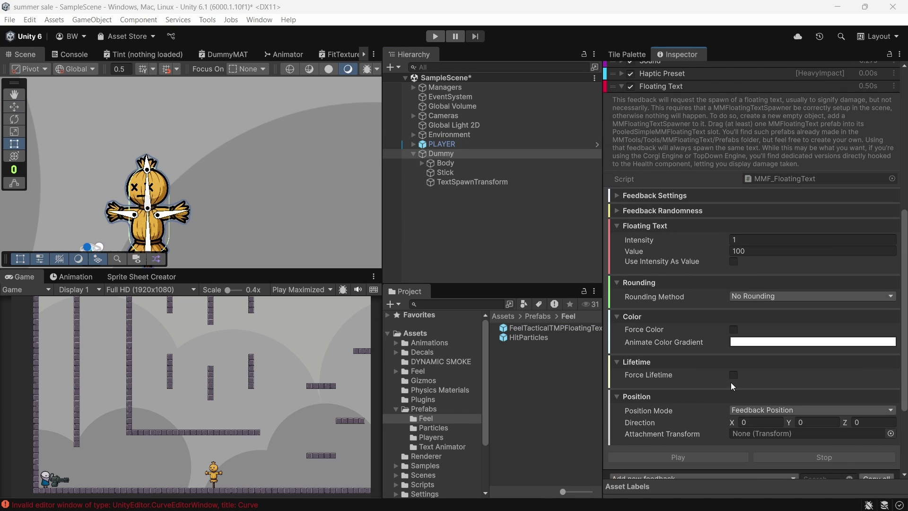
- Enable Force Lifetime on the Dummy's Floating Text and add an alpha key to fade its gradient
click(734, 376)
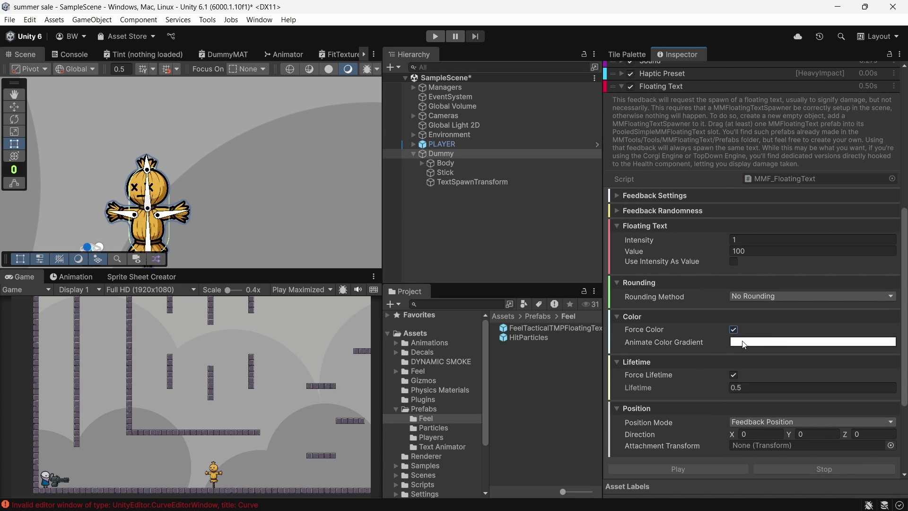
click(756, 341)
click(855, 154)
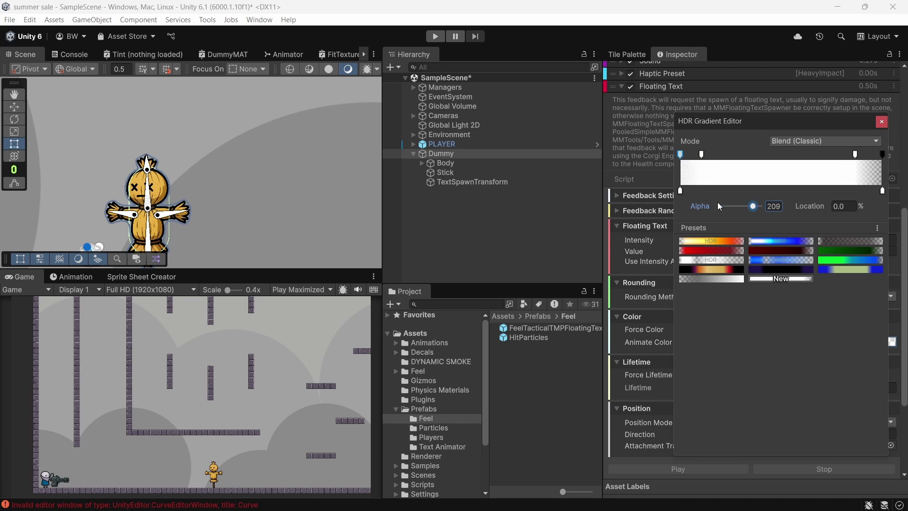
double_click(879, 193)
key(Escape)
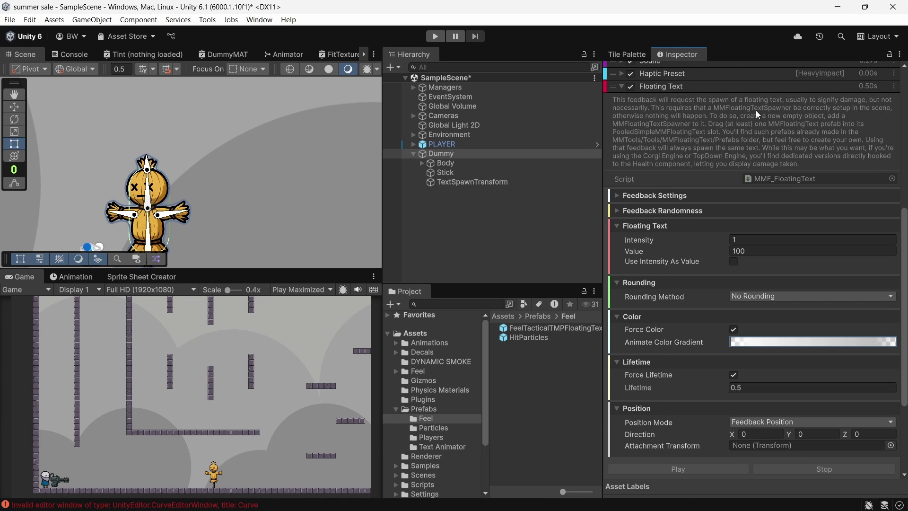
key(w)
- Set Position Mode to Target Transform and assign TextSpawnTransform as the spawn point
scroll(764, 313, down, 3)
click(760, 354)
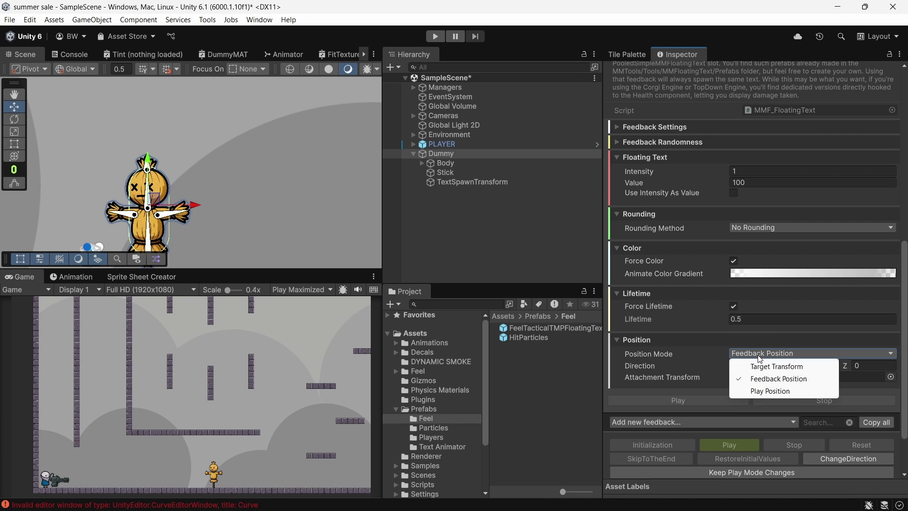
click(762, 367)
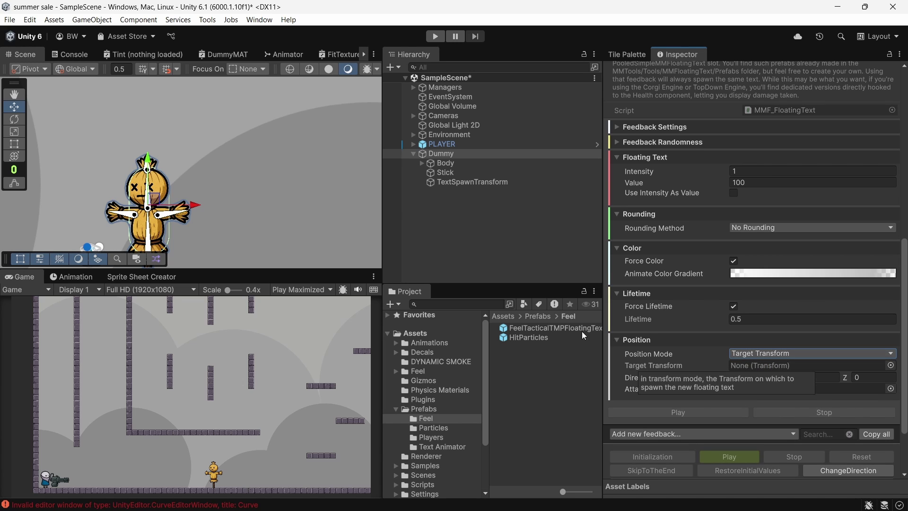
click(450, 183)
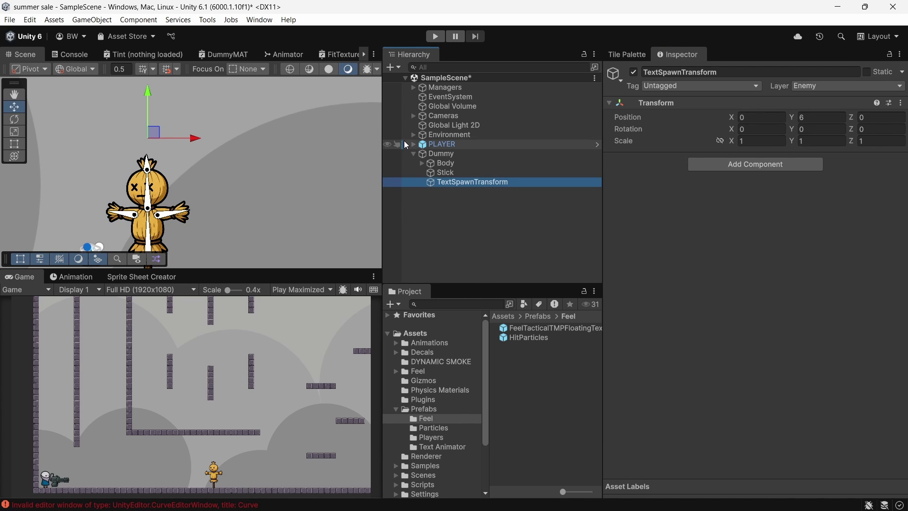
click(441, 154)
drag(473, 182, 697, 348)
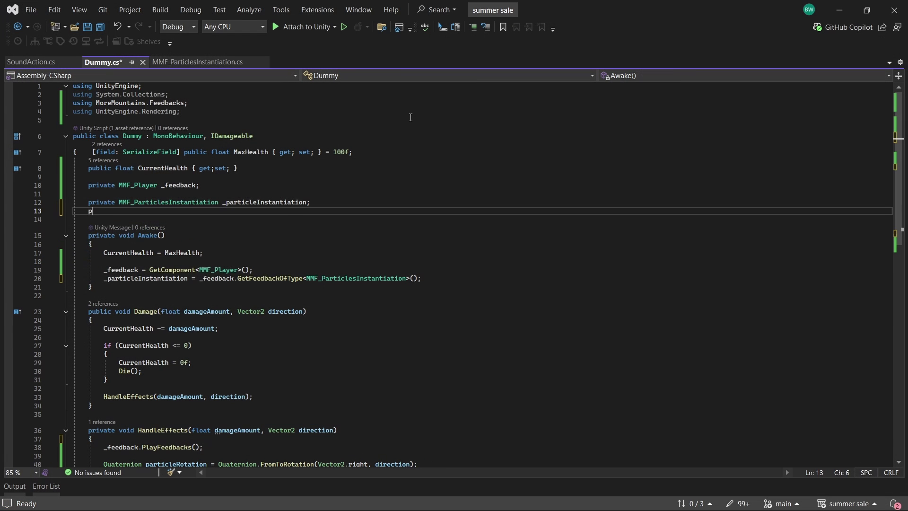
- Add a private MMF_FloatingText _floatingText field and fetch it in Awake with GetFeedbackOfType
text(private MMF_Float)
key(Tab)
text(_)
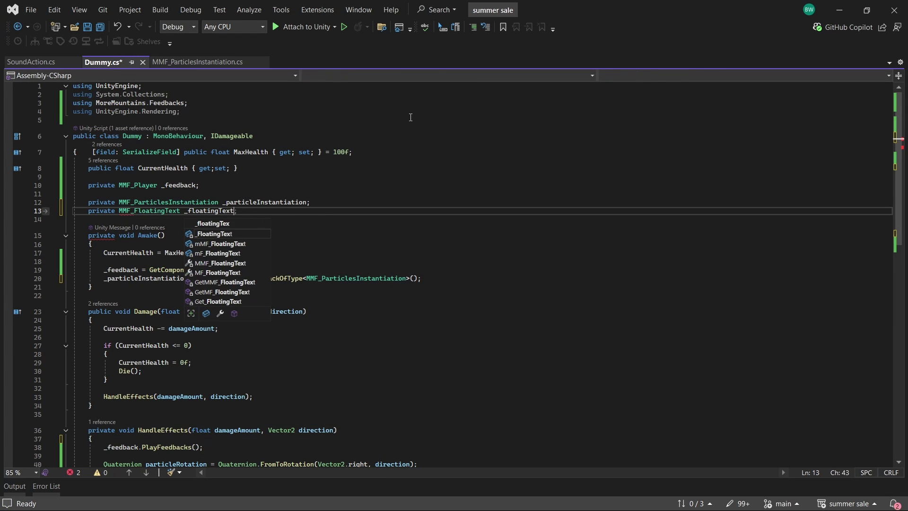
key(Tab)
click(443, 280)
key(Return)
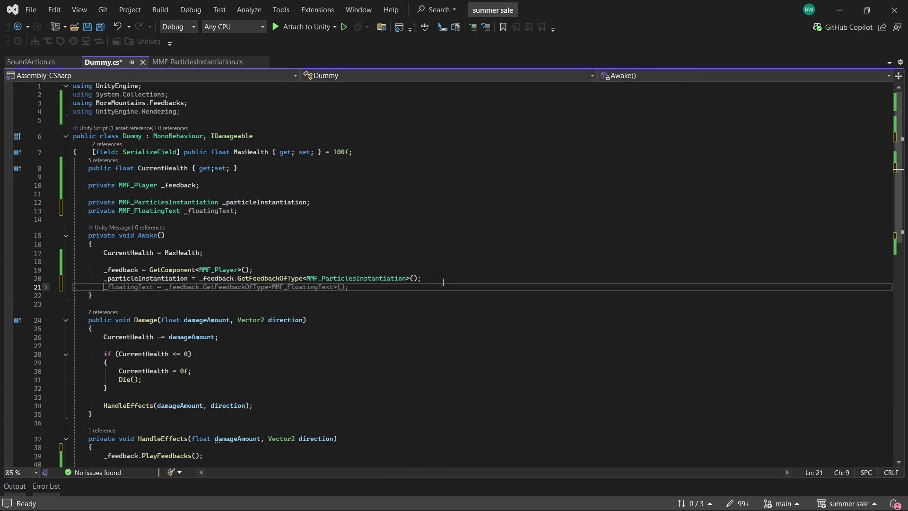
key(Tab)
scroll(443, 282, down, 5)
- In HandleEffects, set _floatingText.Value to damageAmount.ToString("F0") and Direction to direction
click(173, 319)
key(Return)
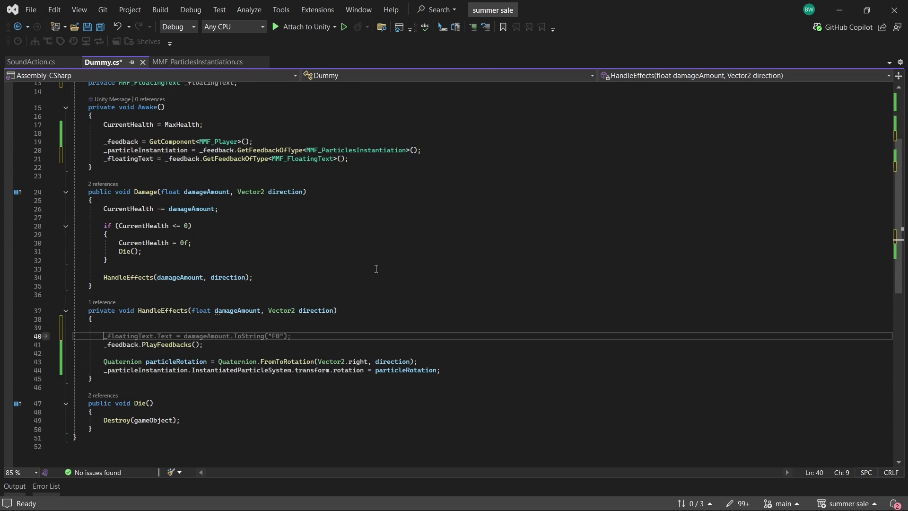
text(_floatingText.Va)
key(Tab)
key(Return)
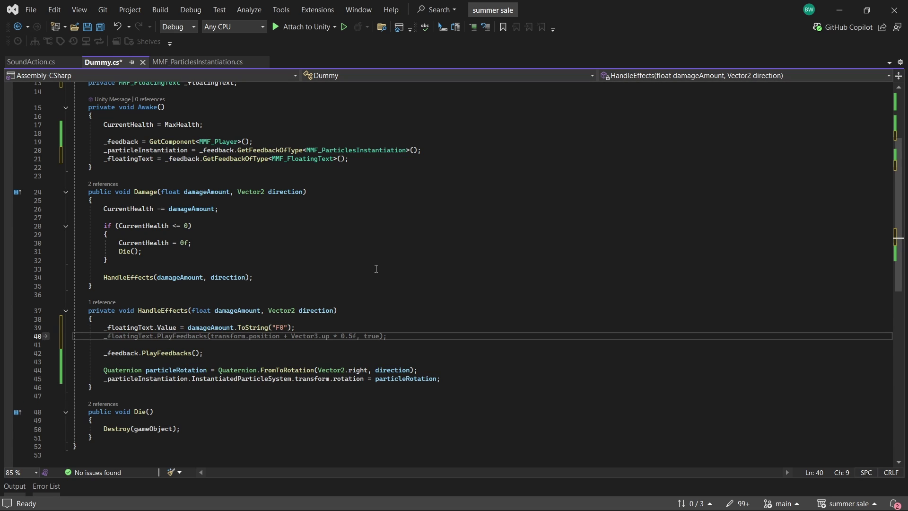
text(_floatingText.Direction)
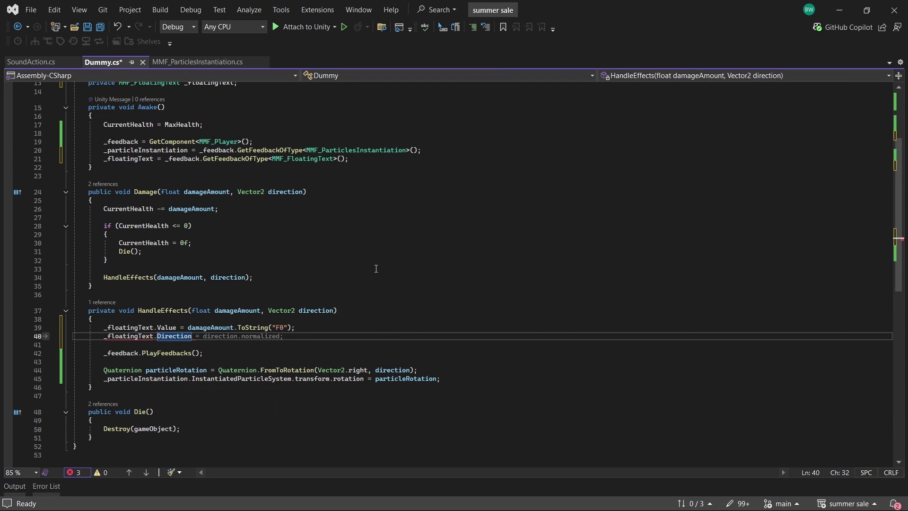
text( = direction)
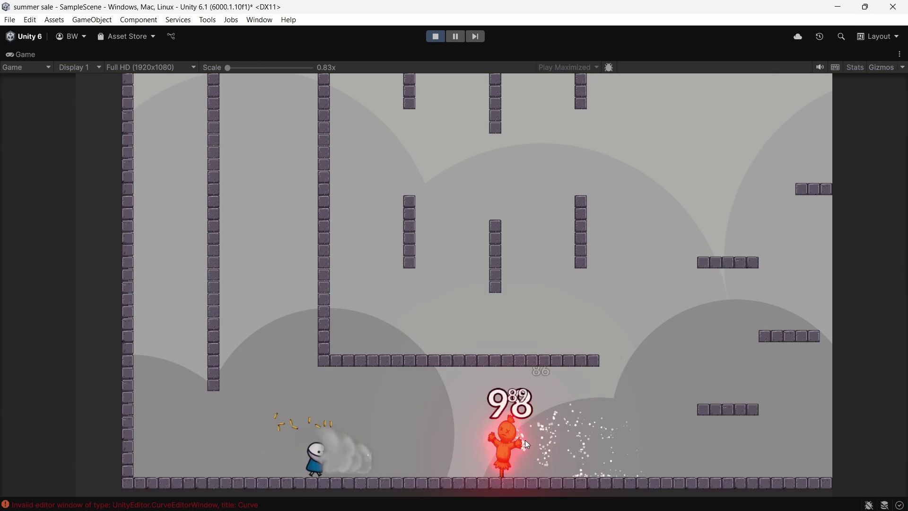
- Walk the player left and right past the dummy to test damage numbers, then add a Cinemachine Impulse feedback
key(d)
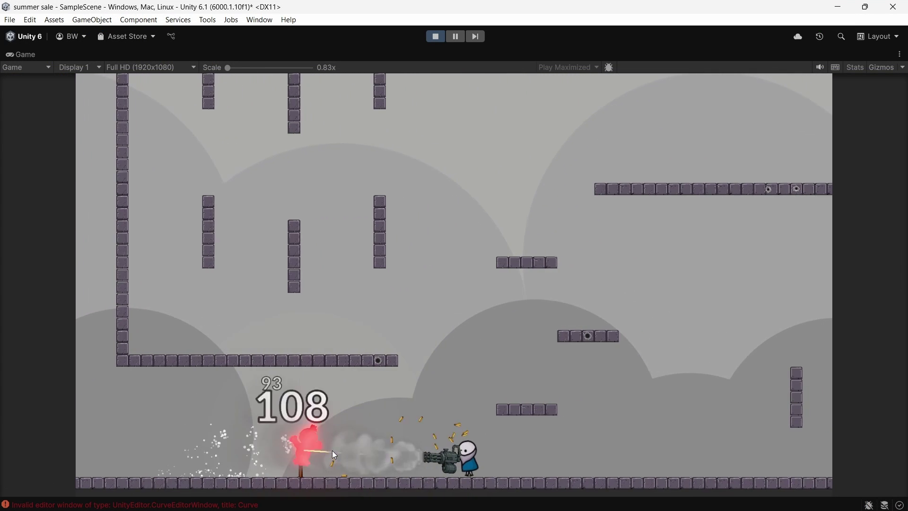
key(a)
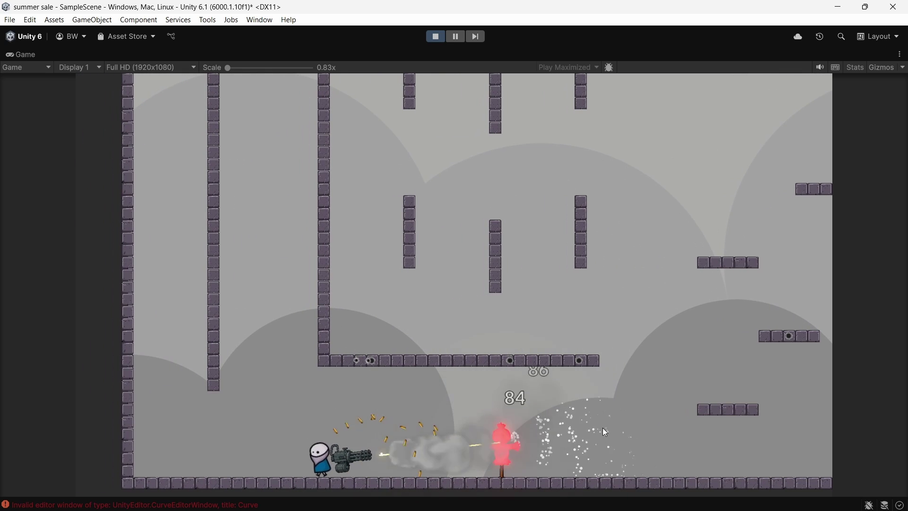
click(764, 304)
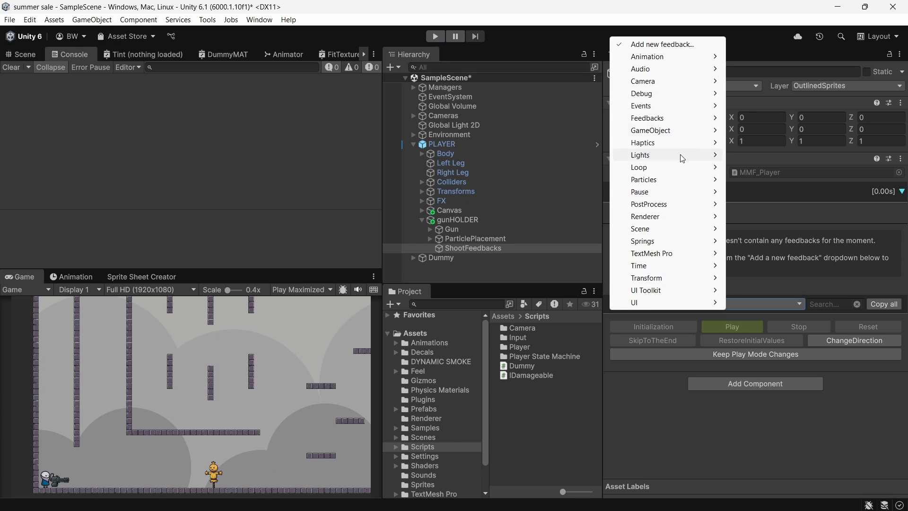
mouse_move(701, 82)
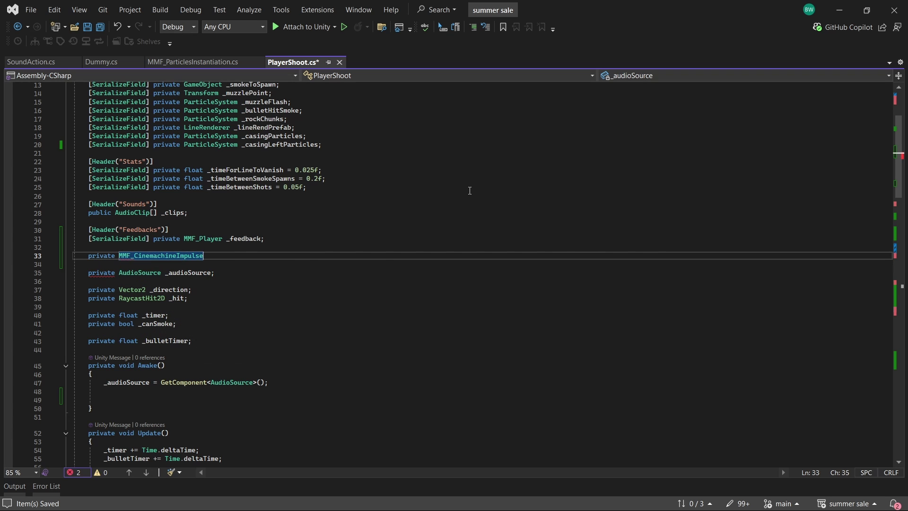
- Declare MMF_CinemachineImpulse _impulse, assign it in Awake, and set _impulse.Velocity = transform.right * 2f
text( _impulse;)
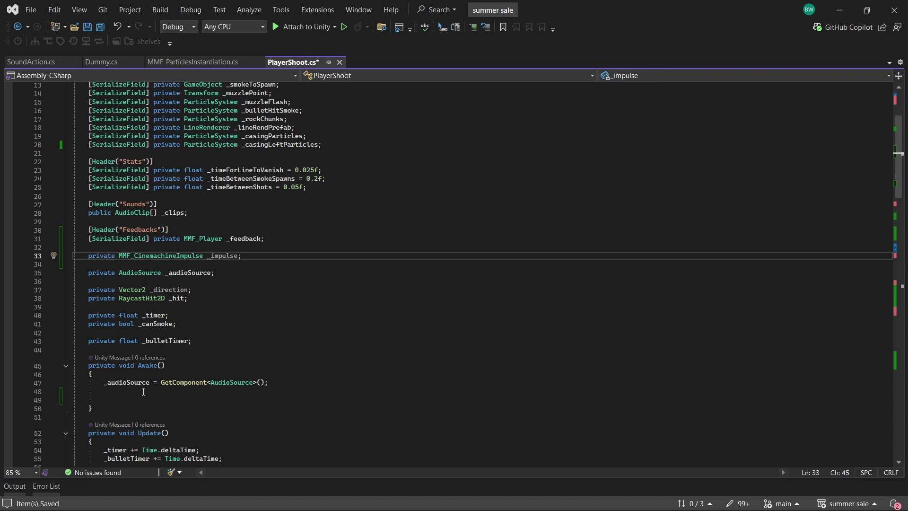
click(143, 395)
text(_impulse = _feedback.GetFeedbackOfType<MMF_CinemachineImpulse>();)
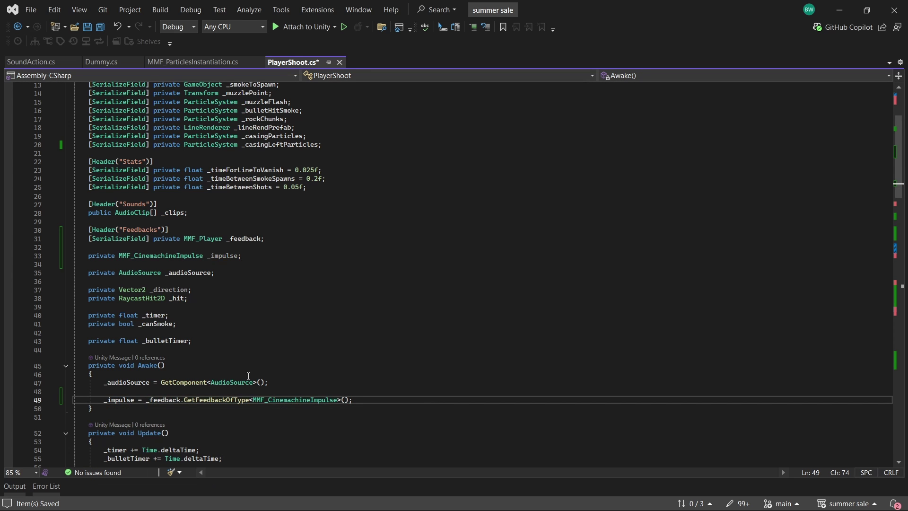
scroll(249, 376, down, 15)
click(314, 286)
key(Return)
text(_impulse.Velocity = transform.r)
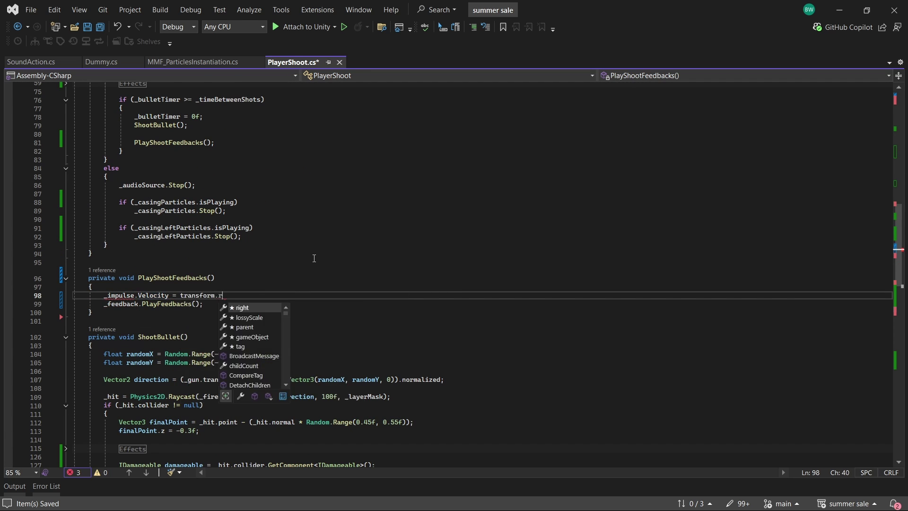
key(Tab)
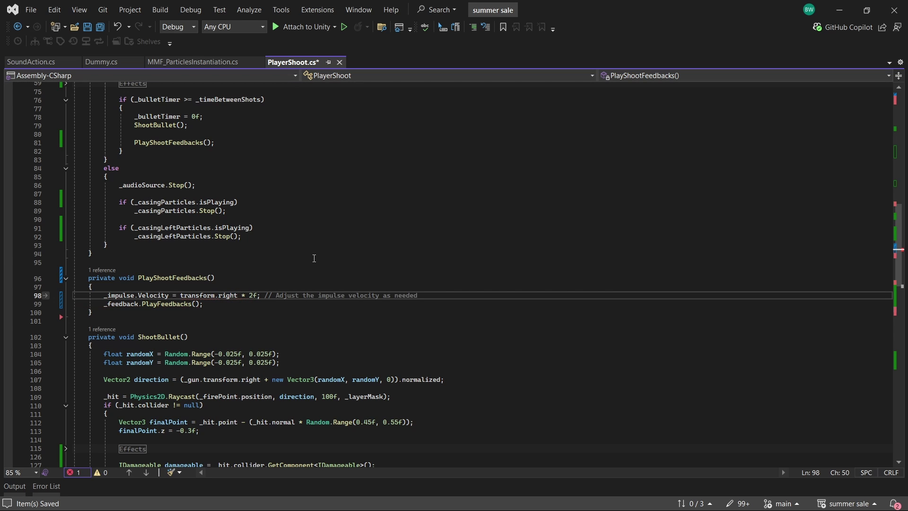
- Add a Position Shake feedback to ShootFeedbacks and check the Gun's position shaker
key(alt+Tab)
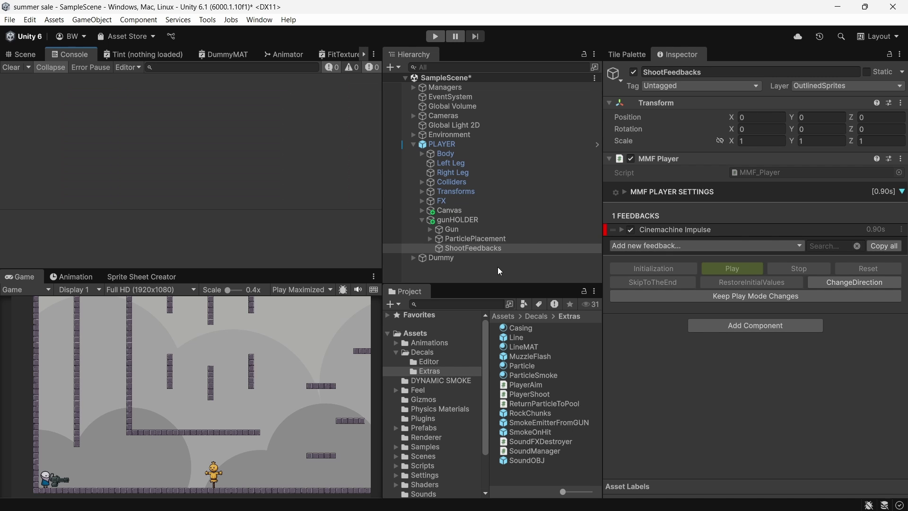
click(682, 246)
mouse_move(647, 479)
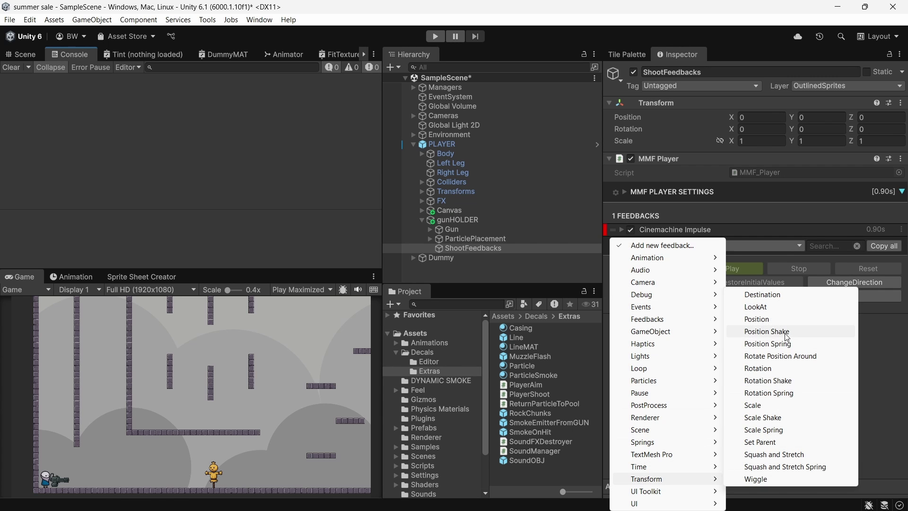
click(757, 393)
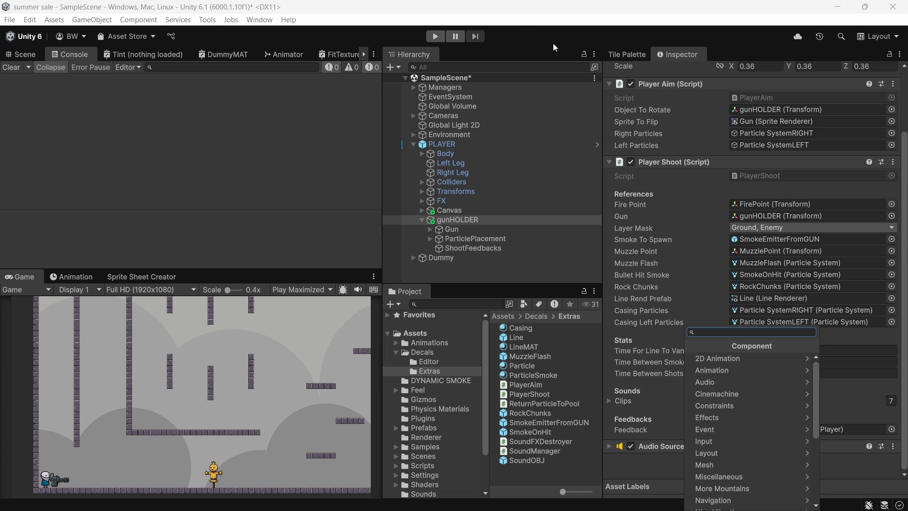
click(452, 230)
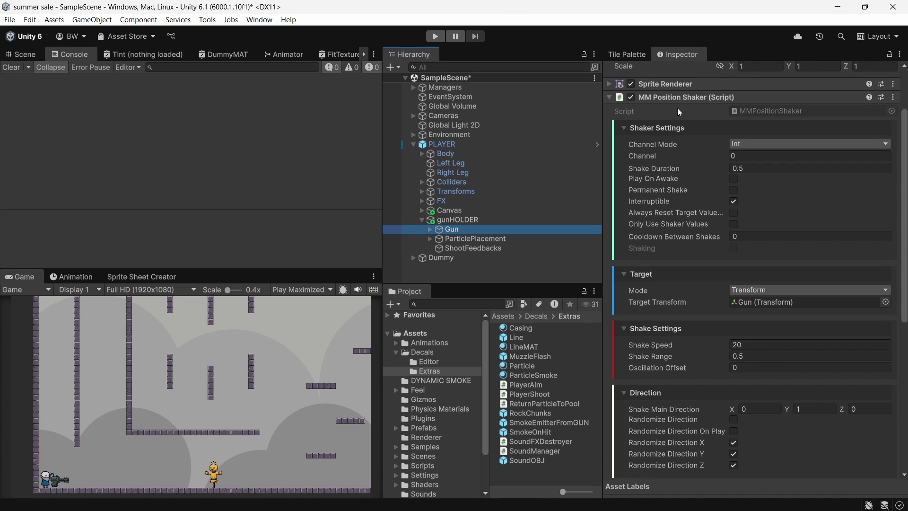
click(473, 248)
- Add a Chromatic Aberration URP feedback, preview the Global Volume's aberration, and expand its shaker settings
click(672, 259)
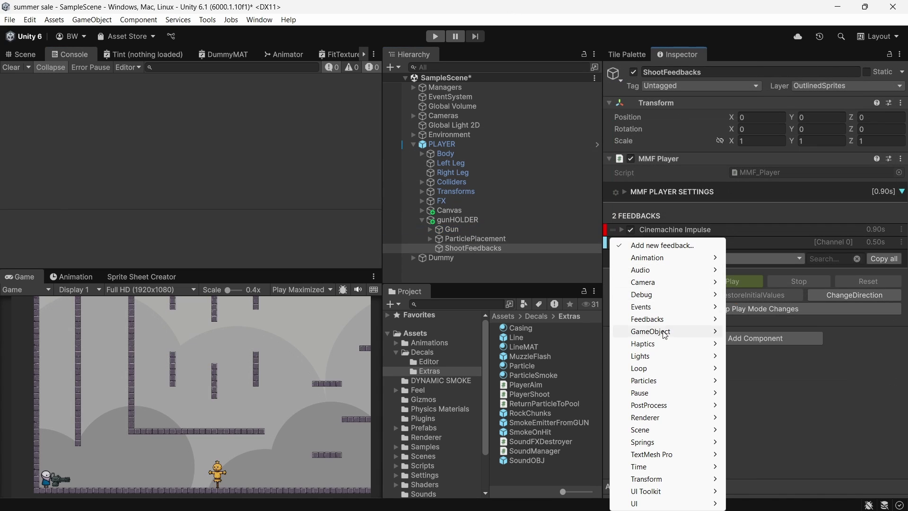
mouse_move(668, 411)
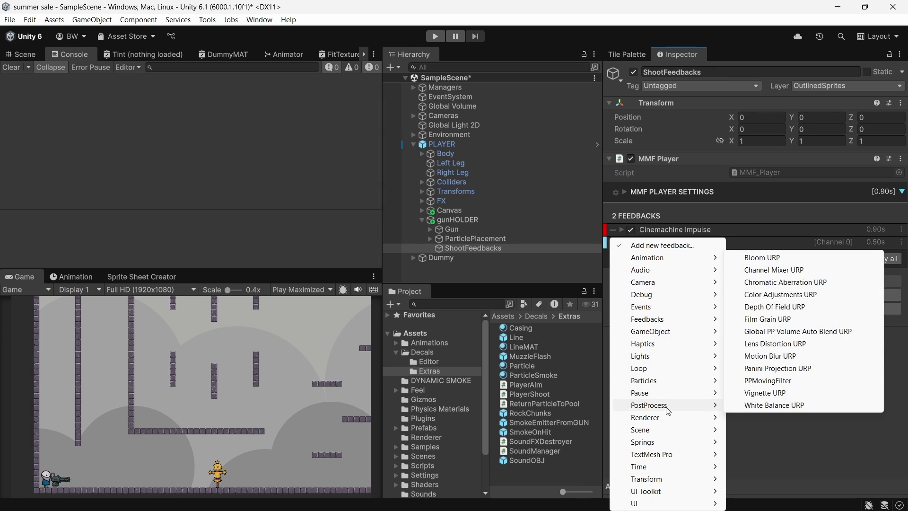
click(815, 283)
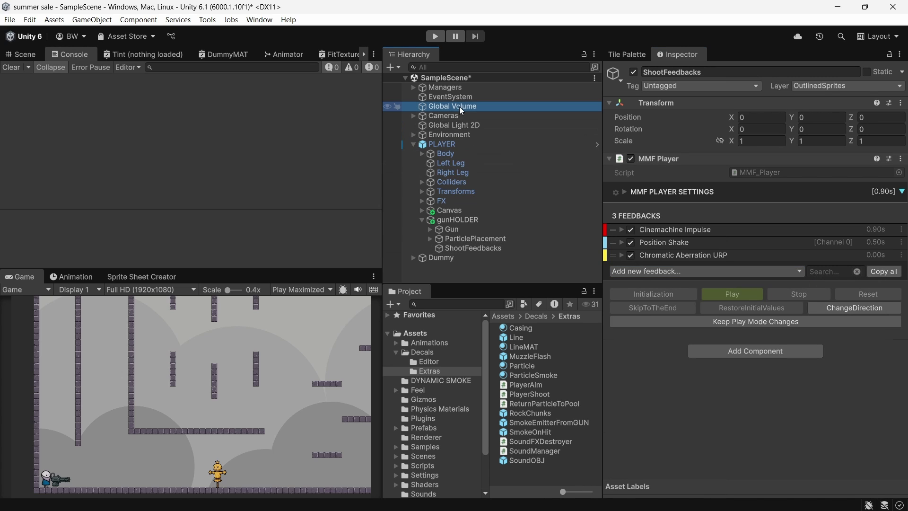
click(461, 108)
scroll(710, 190, down, 1)
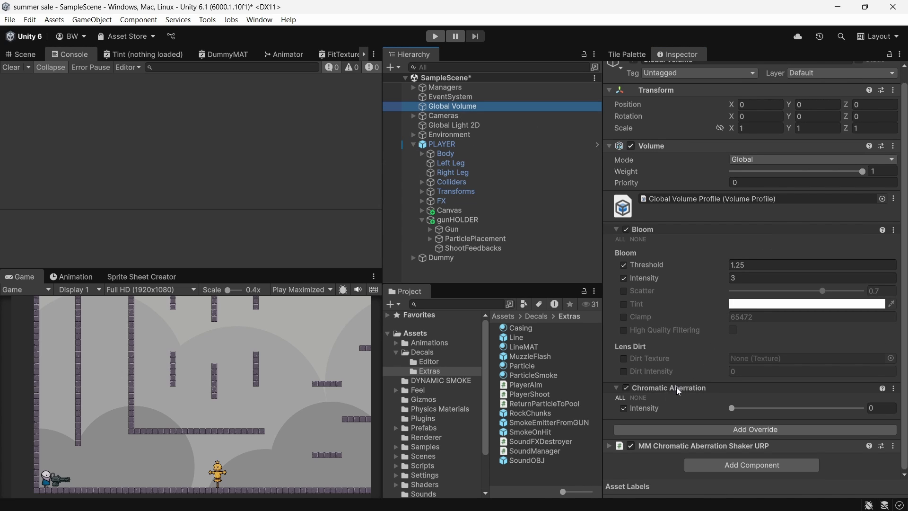
click(733, 408)
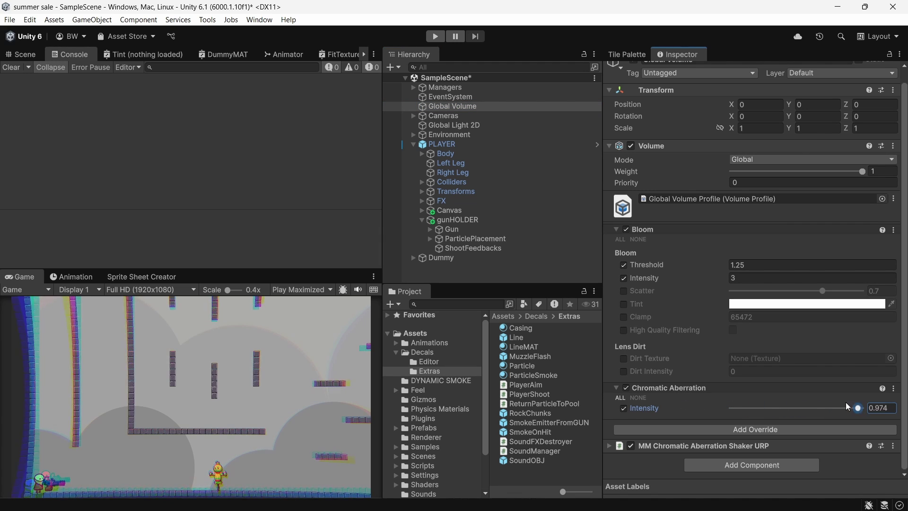
click(672, 446)
scroll(664, 437, down, 5)
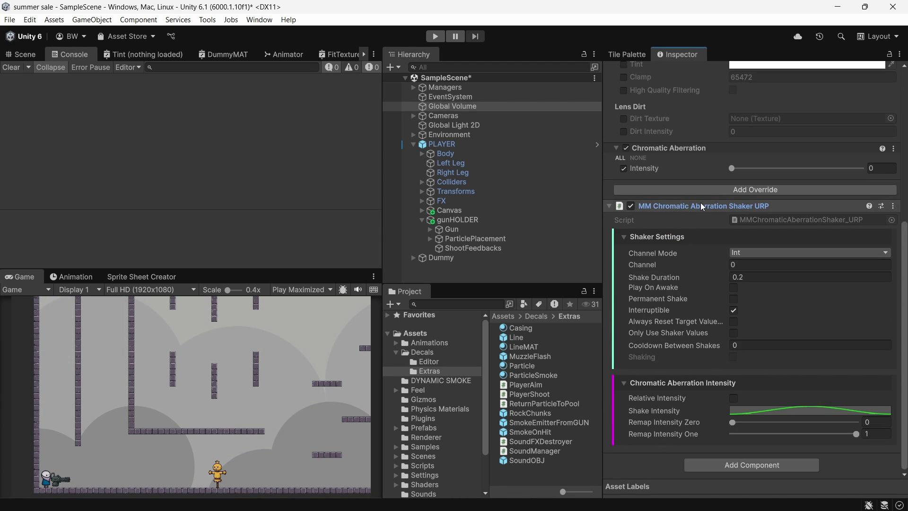
- Run the game, moving, jumping and firing at the dummy to watch the chromatic aberration shake
key(ctrl+p)
click(505, 449)
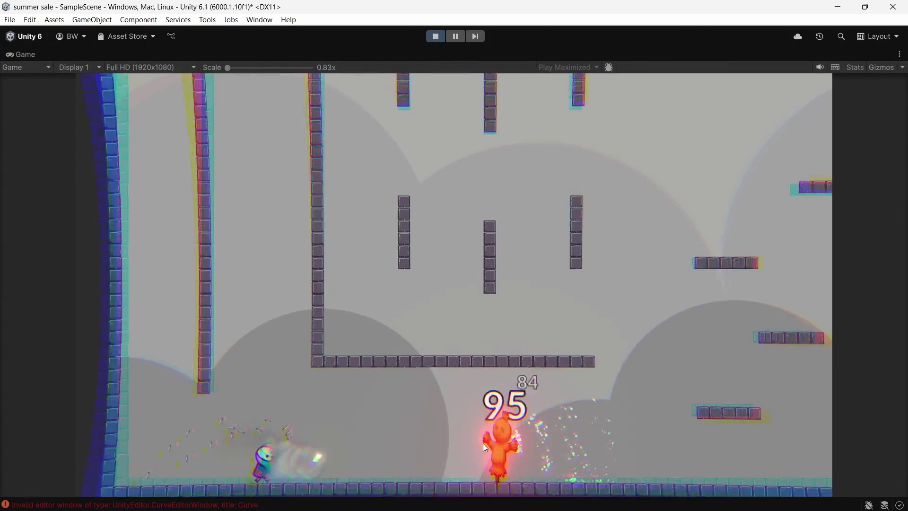
click(489, 446)
key(d)
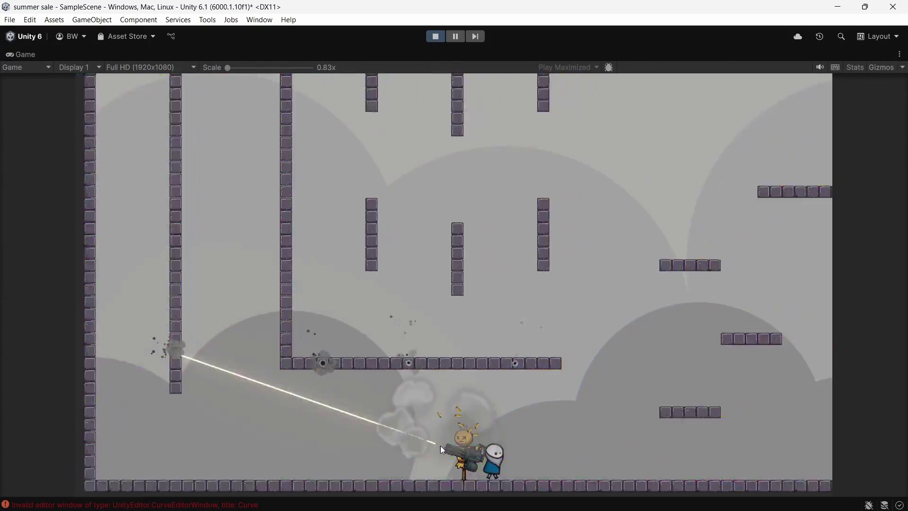
key(d)
mouse_move(441, 449)
mouse_down()
mouse_move(241, 444)
mouse_move(263, 460)
mouse_move(444, 447)
mouse_move(580, 459)
mouse_move(506, 443)
mouse_move(476, 454)
mouse_move(341, 439)
mouse_move(227, 415)
mouse_up()
key(a)
key(space)
key(a)
key(d)
key(space)
key(space)
key(a)
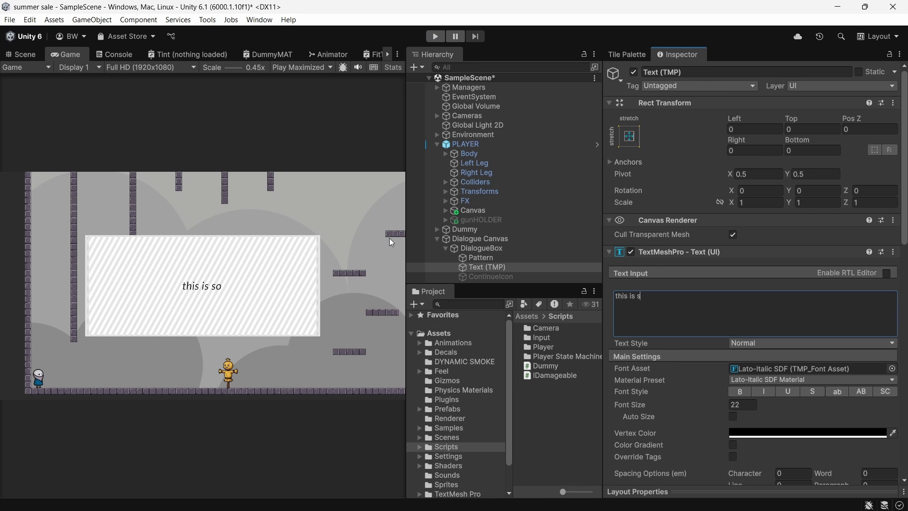
- Finish 'this is some <b>bold</b> text.' and add a line 'this is some <color=#FF0000>red </color> text'
text(me <b>bold</)
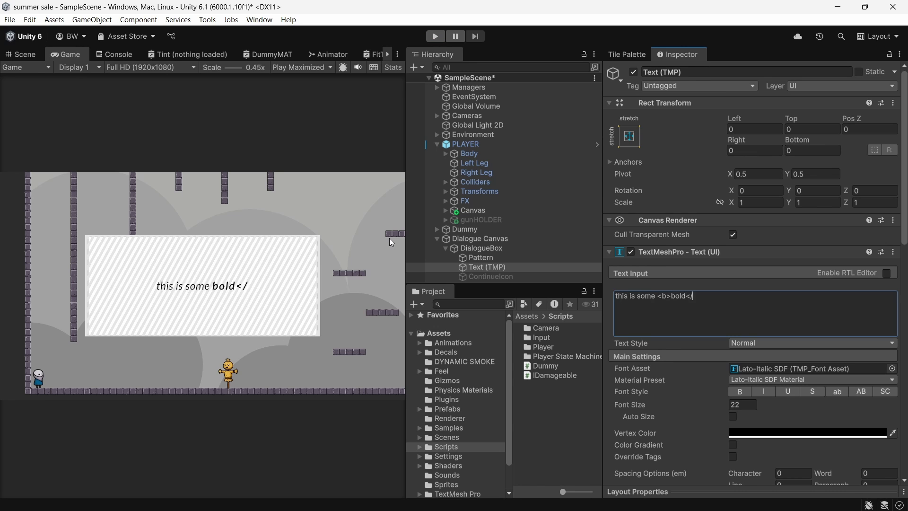
text(b> text.)
key(Return)
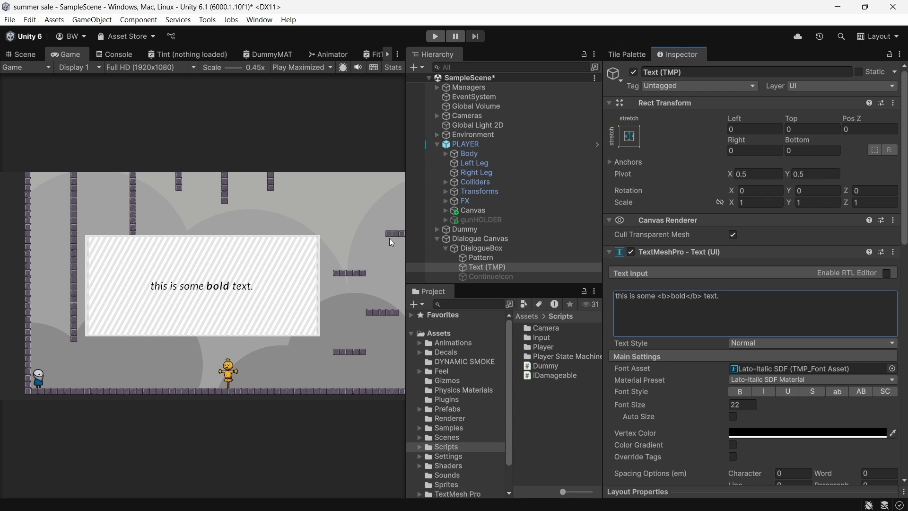
text(this is some <color=#FF0)
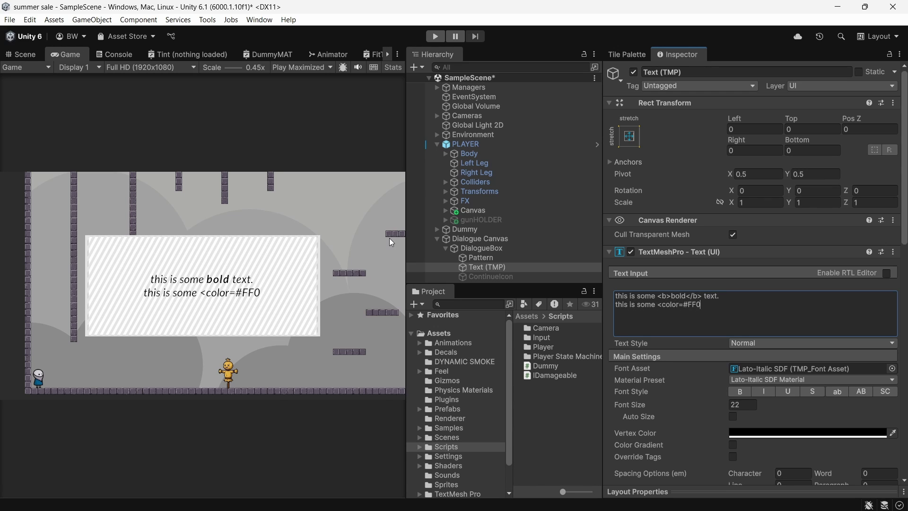
text(000>red </color> te)
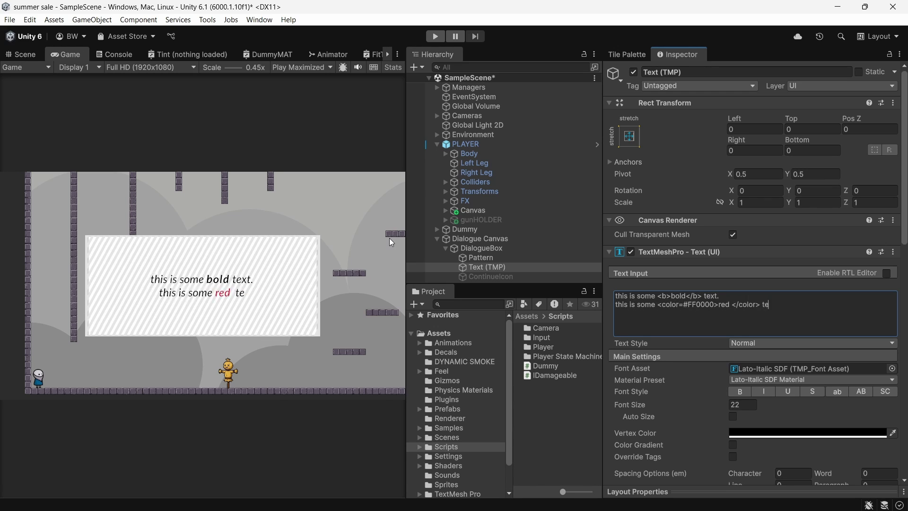
text(xt)
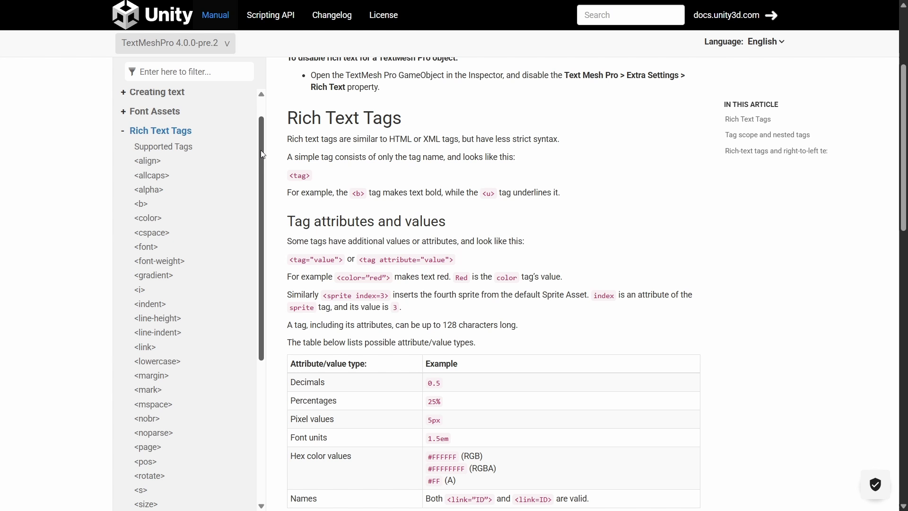
- Scroll the Rich Text Tags page's sidebar to browse the list of supported tags
drag(263, 153, 268, 261)
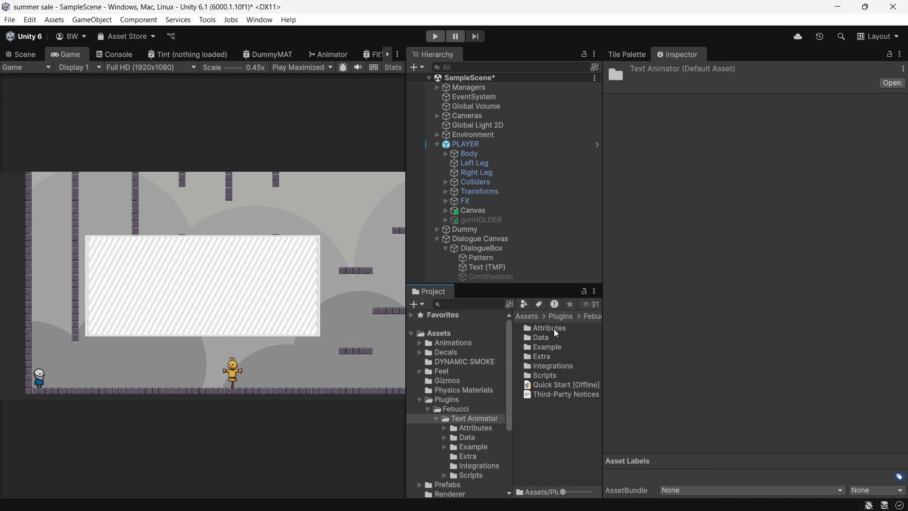
- Save the scene, load Example 2 - Events, and open ExampleEvents.cs from the [Script is here!] object
double_click(551, 347)
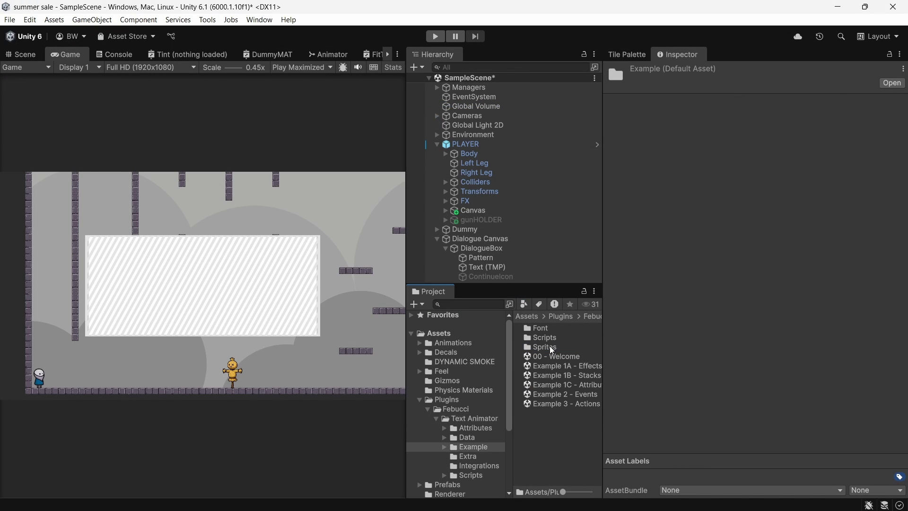
double_click(561, 395)
click(441, 288)
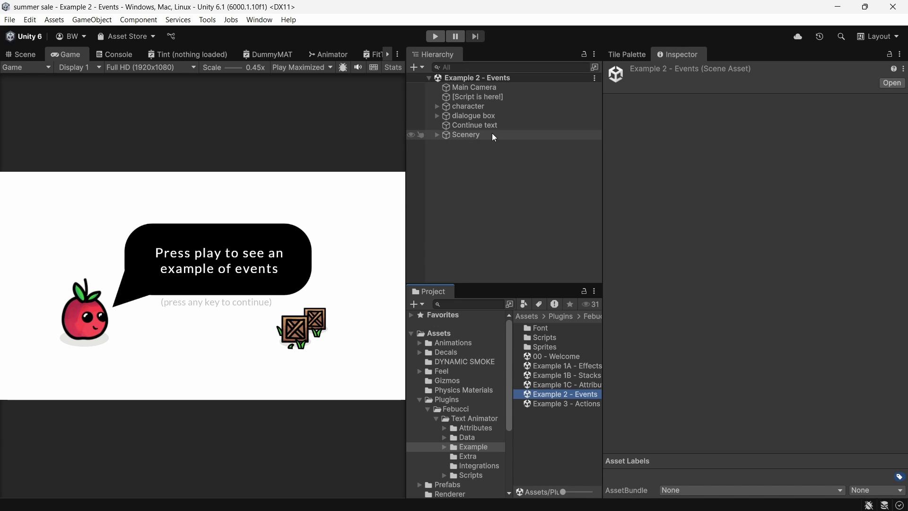
click(486, 99)
click(758, 173)
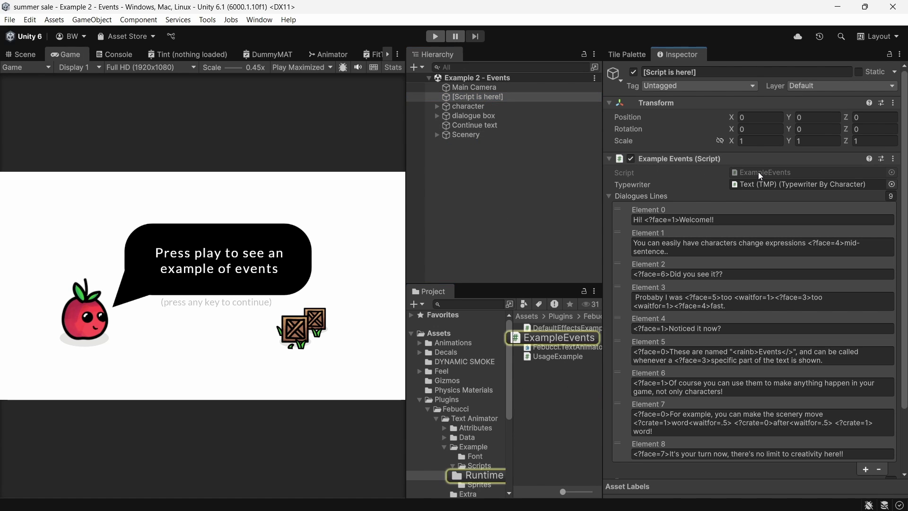
double_click(758, 173)
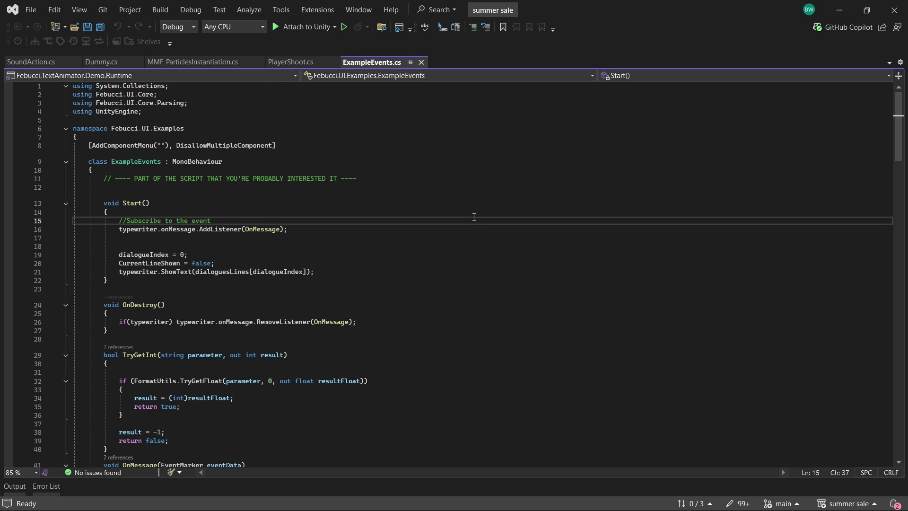
- Copy the full ExampleEvents code and create a new DialogueManager MonoBehaviour script
key(ctrl+a)
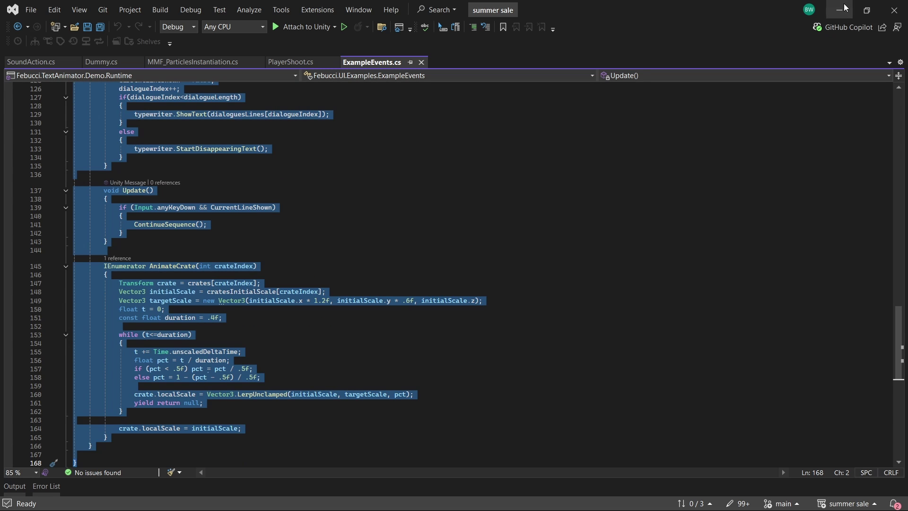
click(841, 9)
double_click(547, 339)
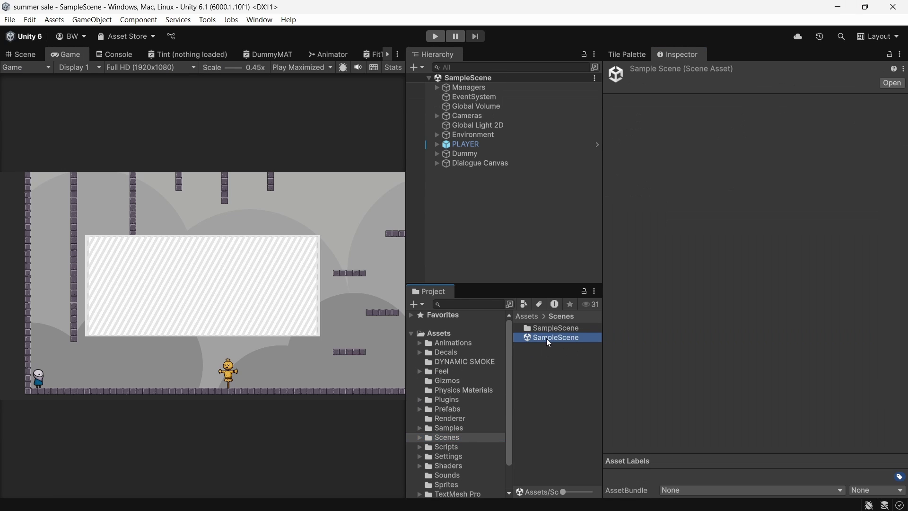
right_click(541, 417)
mouse_move(615, 125)
click(766, 151)
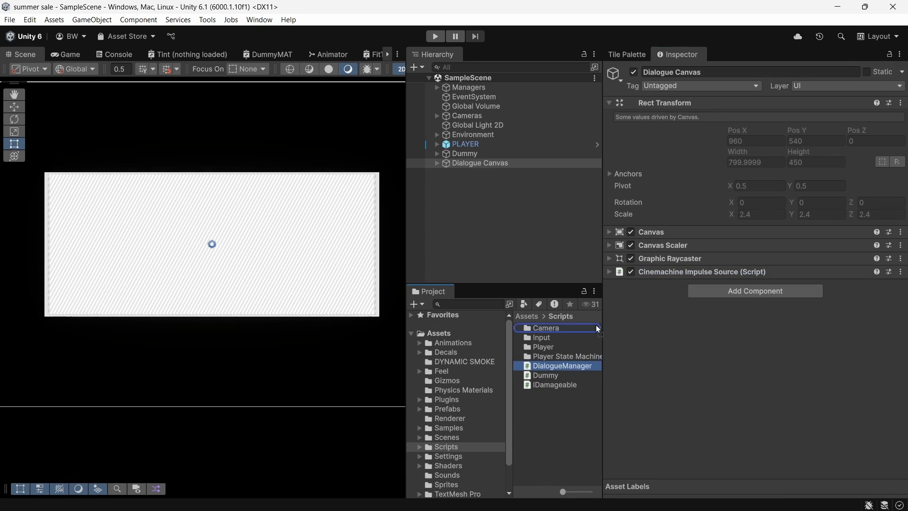
- Attach DialogueManager to the Dialogue Canvas above Cinemachine Impulse Source and open it for editing
drag(548, 365, 733, 303)
drag(681, 286, 663, 265)
click(754, 284)
double_click(754, 284)
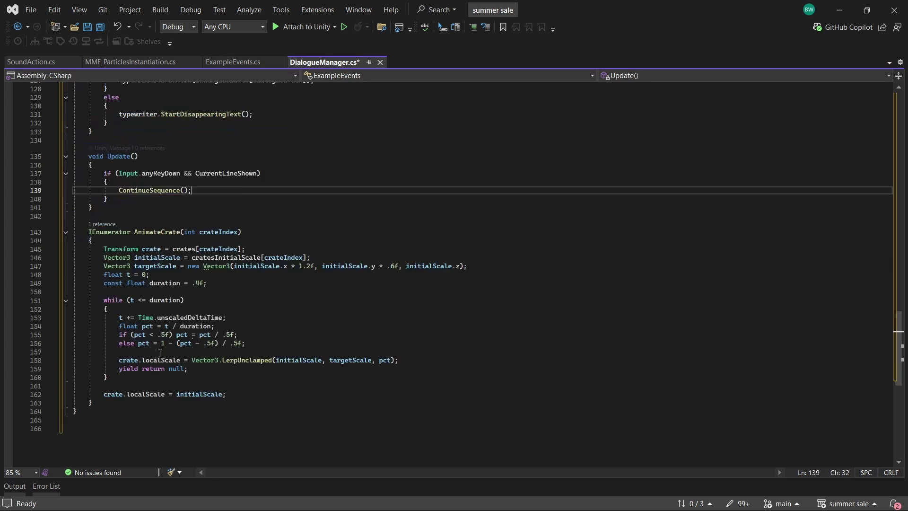
- Paste the copied code into DialogueManager and move Awake() to the top of the class
scroll(208, 213, up, 20)
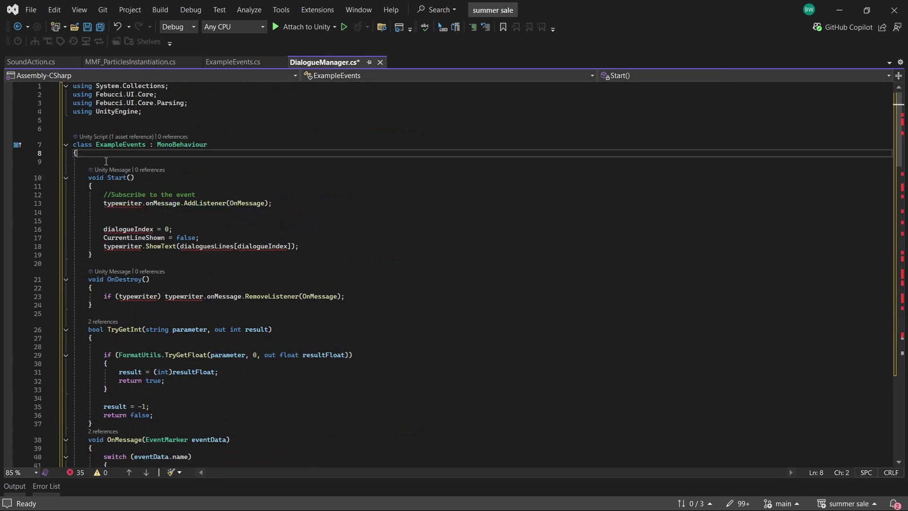
key(ctrl+v)
scroll(123, 246, down, 20)
drag(93, 275, 71, 188)
key(ctrl+x)
scroll(214, 249, up, 20)
click(214, 246)
key(ctrl+v)
- Move the Update() method so it follows OnDestroy()
scroll(214, 249, down, 20)
scroll(214, 249, down, 6)
drag(93, 318, 13, 267)
key(ctrl+x)
scroll(13, 267, up, 20)
click(110, 333)
key(ctrl+v)
- Delete the unneeded crate-related field declarations
scroll(185, 296, down, 5)
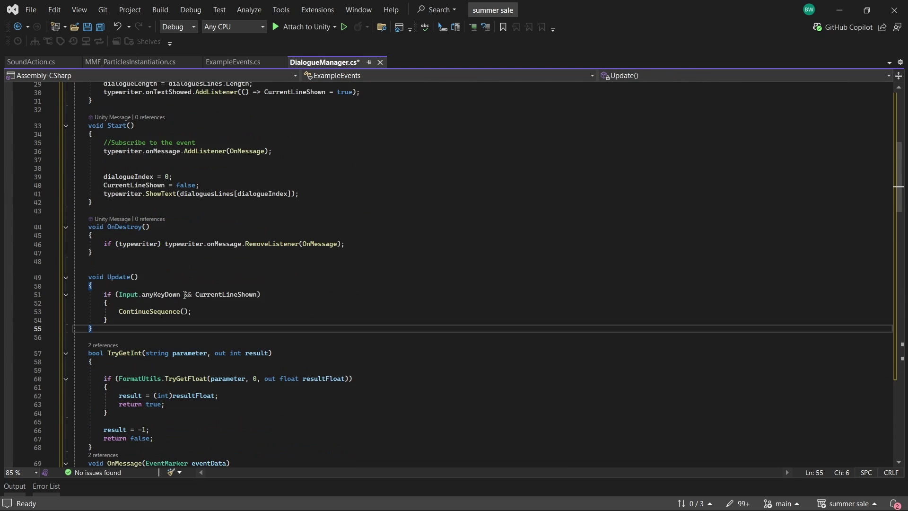
scroll(185, 295, up, 10)
click(49, 213)
key(Delete)
click(48, 204)
key(Delete)
drag(48, 187, 48, 179)
key(BackSpace)
- Remove the crate lines from Awake() and tidy Start() and the spacing after TryGetInt
drag(48, 254, 48, 297)
key(Delete)
click(48, 313)
key(Delete)
click(273, 313)
key(Delete)
scroll(129, 333, down, 6)
click(129, 345)
key(Delete)
click(94, 413)
key(Return)
scroll(147, 370, down, 9)
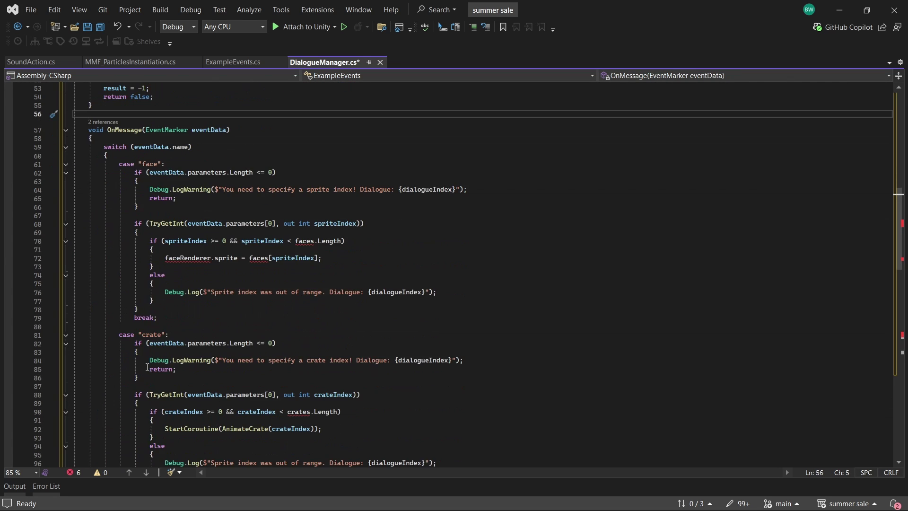
- Empty the face case, and delete the crate case and the AnimateCrate method
drag(139, 309, 6, 176)
key(BackSpace)
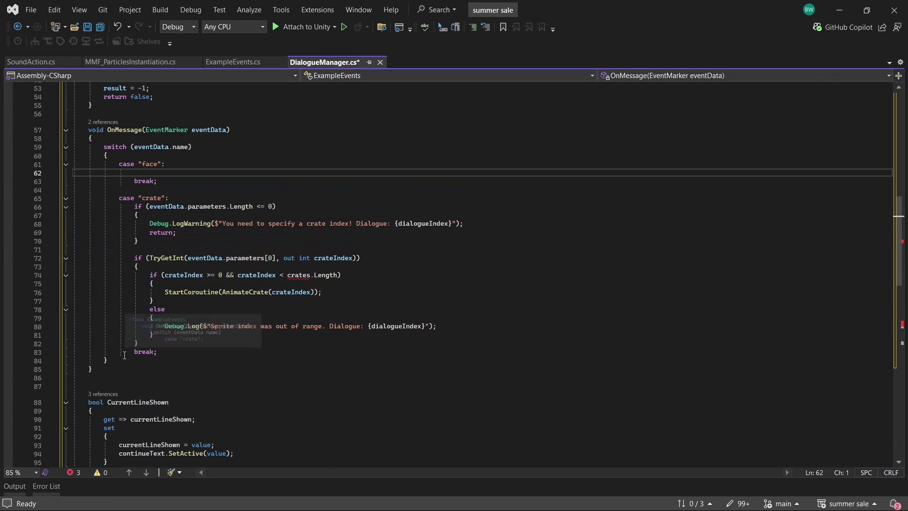
drag(159, 353, 158, 181)
key(BackSpace)
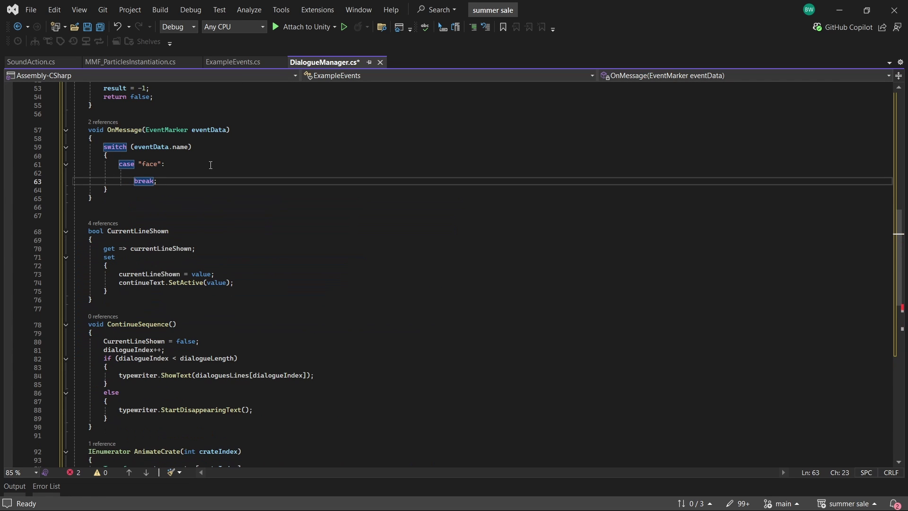
scroll(252, 160, down, 8)
drag(93, 387, 5, 223)
key(BackSpace)
scroll(240, 254, up, 8)
scroll(240, 254, up, 15)
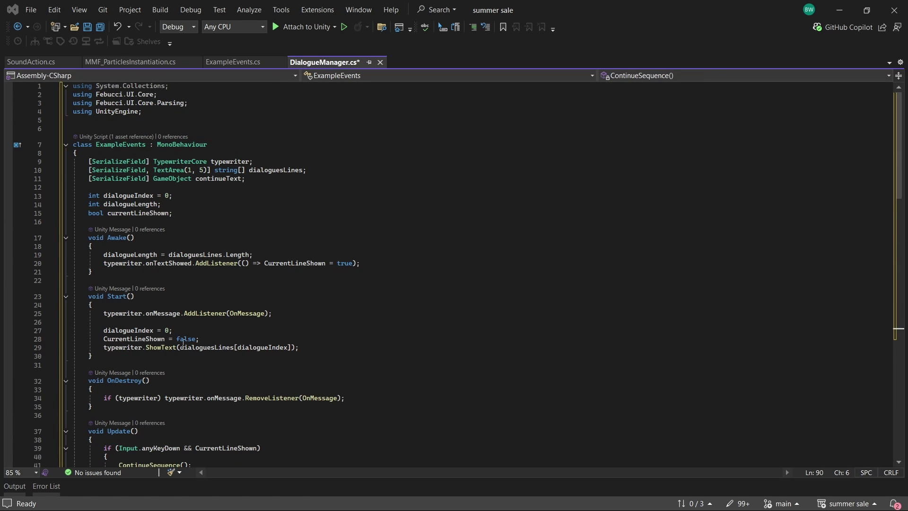
- Trace the AddListener call in Start() to OnMessage, then save the script
double_click(205, 314)
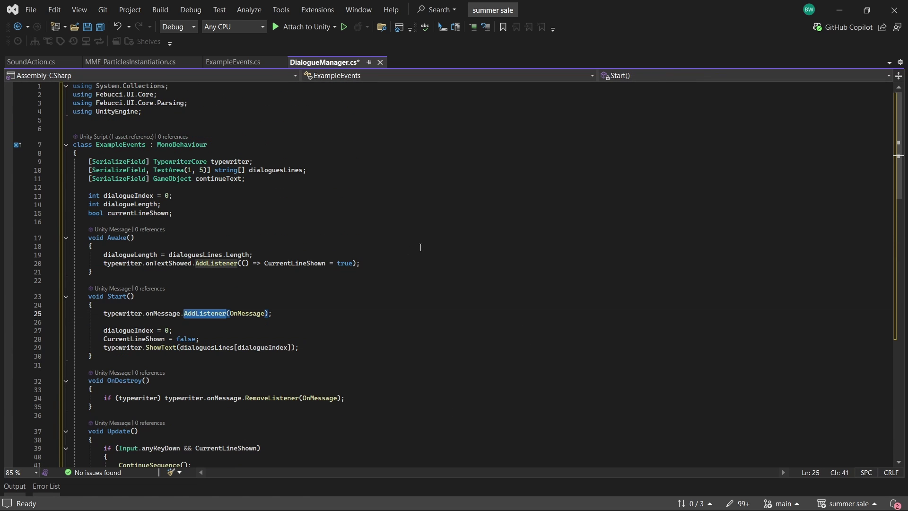
key(F12)
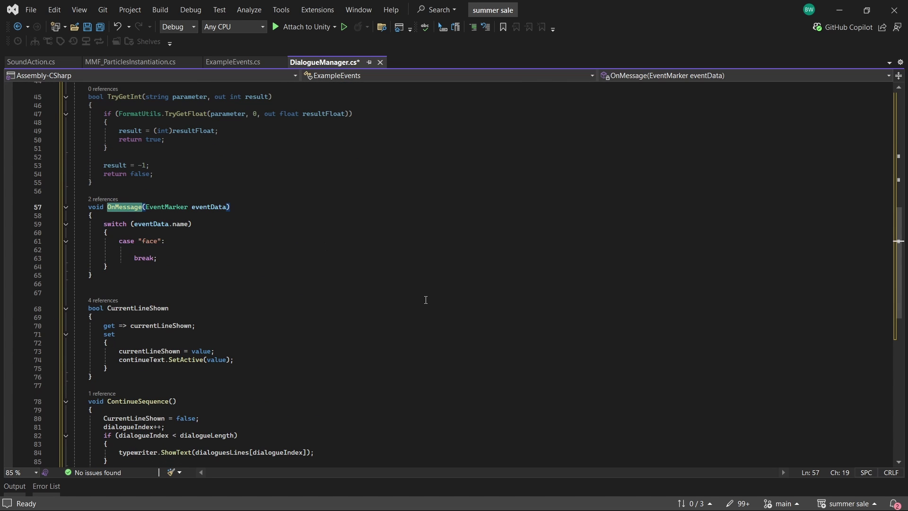
key(ctrl+minus)
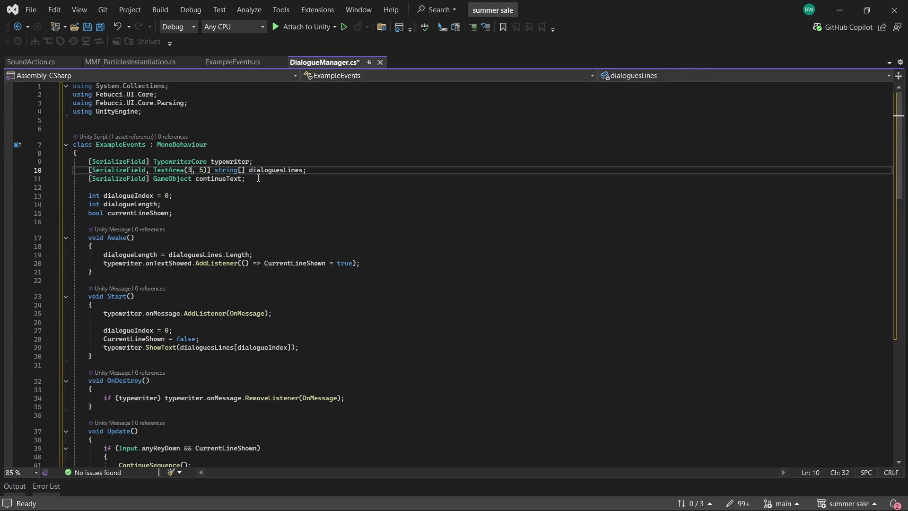
key(ctrl+s)
- Rename the continueText field to continueIcon and save
double_click(212, 179)
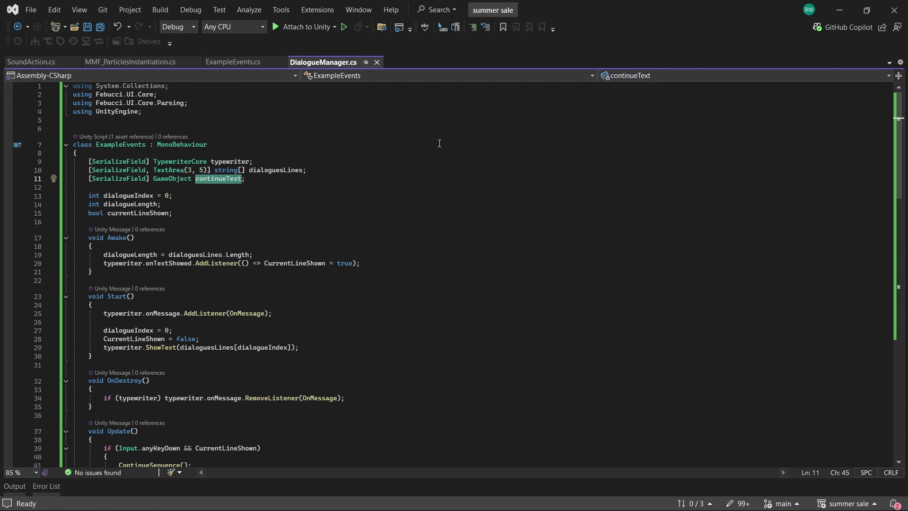
text(continueIcon)
key(ctrl+s)
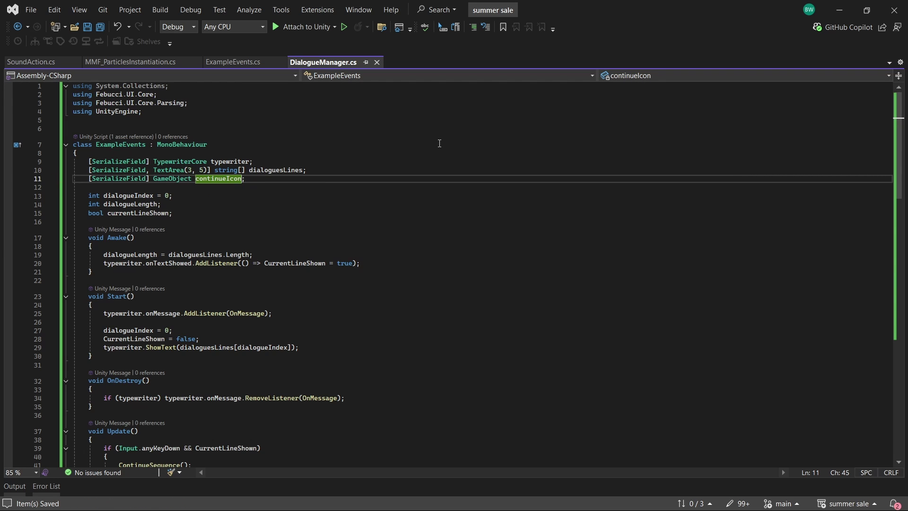
- Review the anyKeyDown check, ContinueSequence's dialogueIndex condition, ShowText and StartDisappearingText, then return to Unity
key(Down)
key(Down)
key(Down)
key(Down)
scroll(584, 205, down, 5)
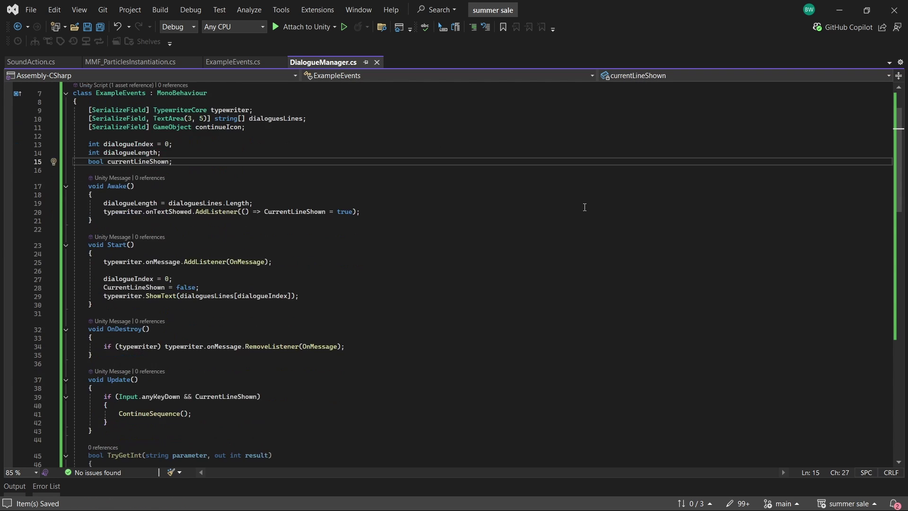
double_click(161, 294)
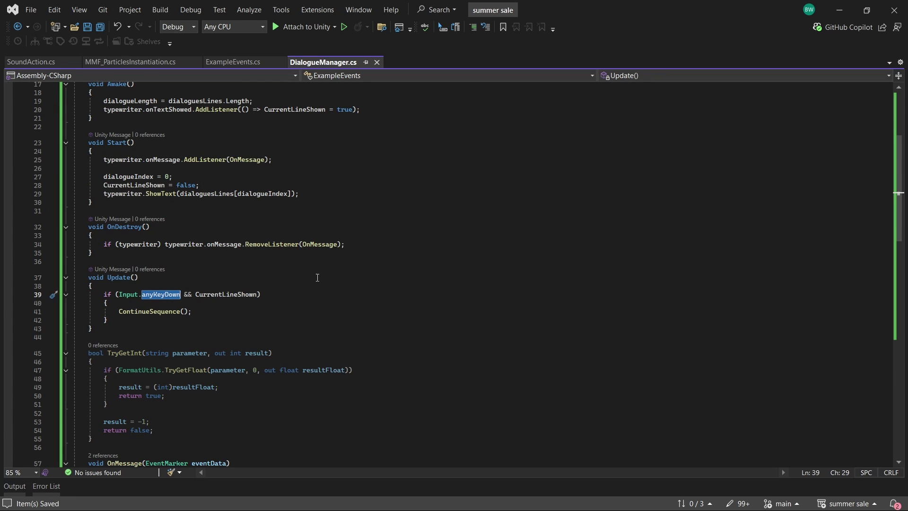
double_click(158, 311)
scroll(374, 276, down, 15)
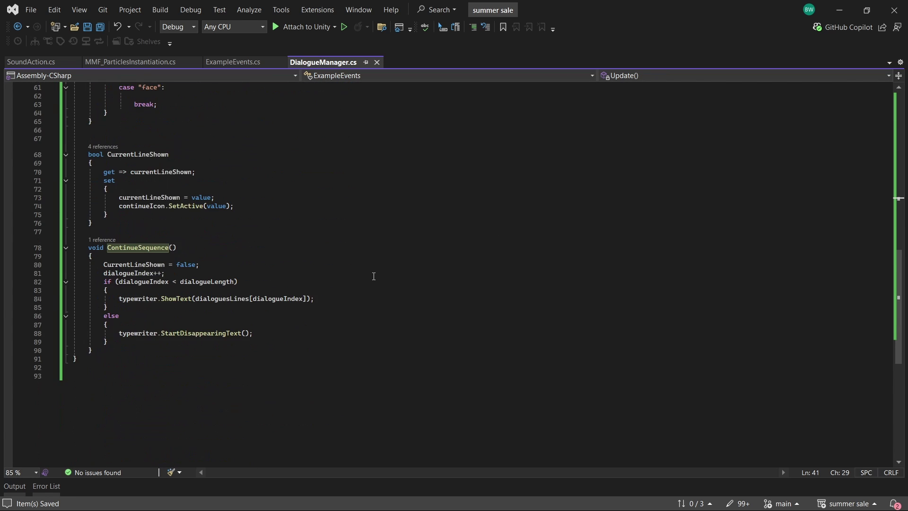
double_click(135, 274)
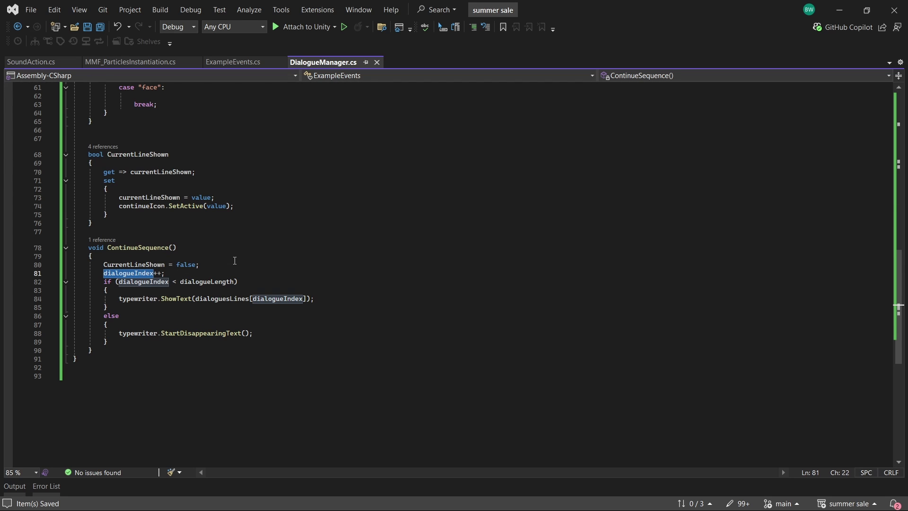
drag(104, 282, 239, 282)
double_click(171, 298)
drag(119, 333, 264, 333)
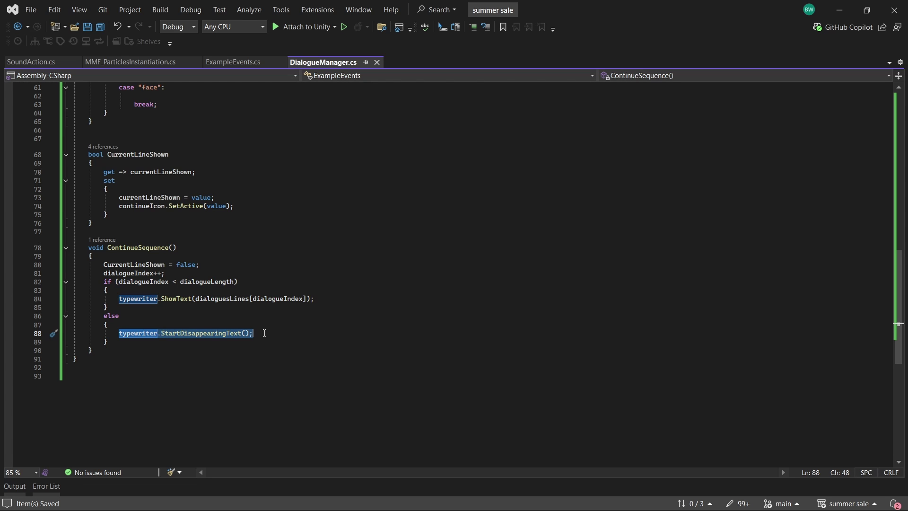
key(alt+Tab)
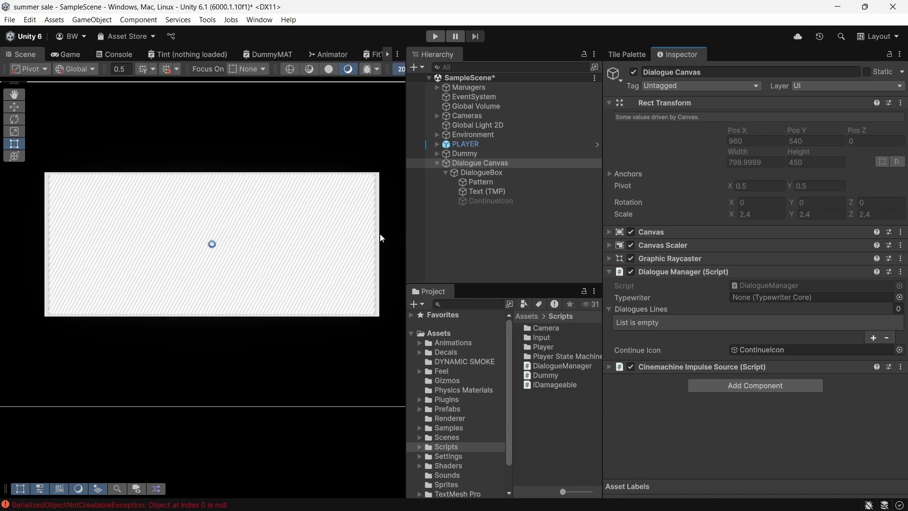
- Preview the ContinueIcon triangle by enabling it, then leave ContinueIcon disabled
click(748, 285)
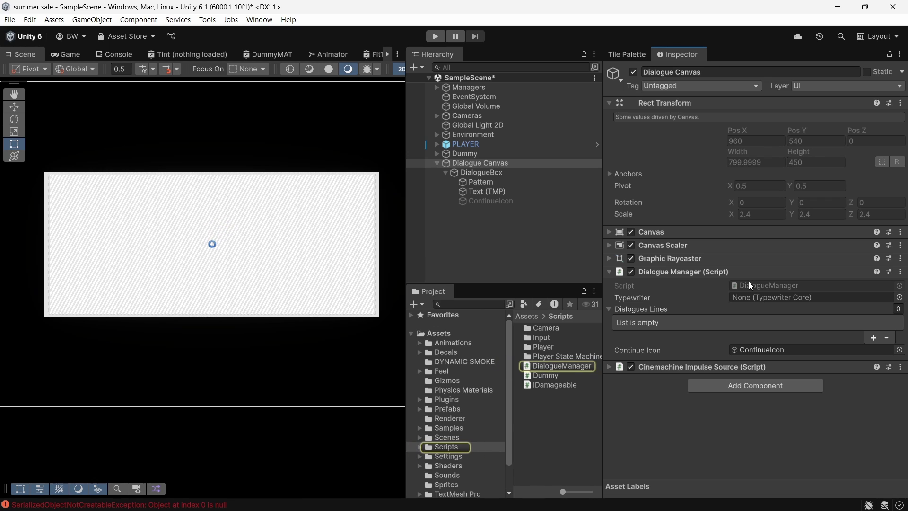
click(751, 350)
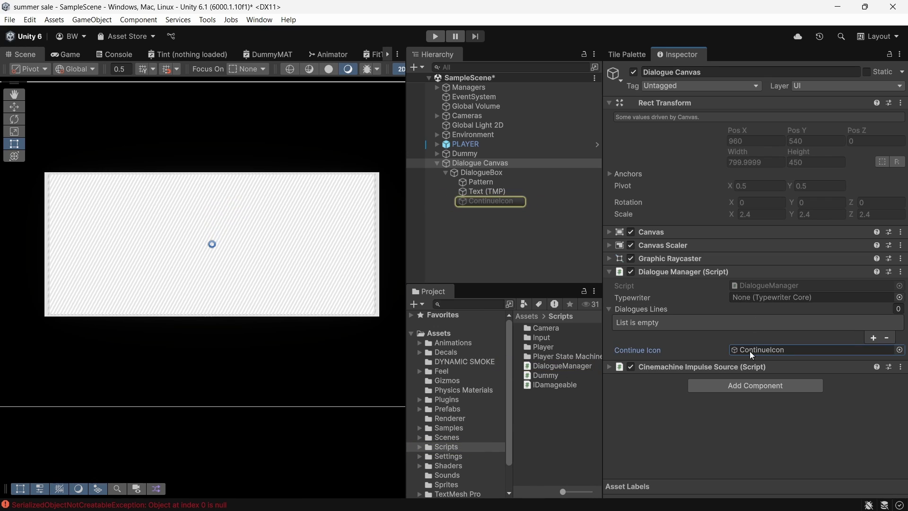
click(481, 201)
click(634, 71)
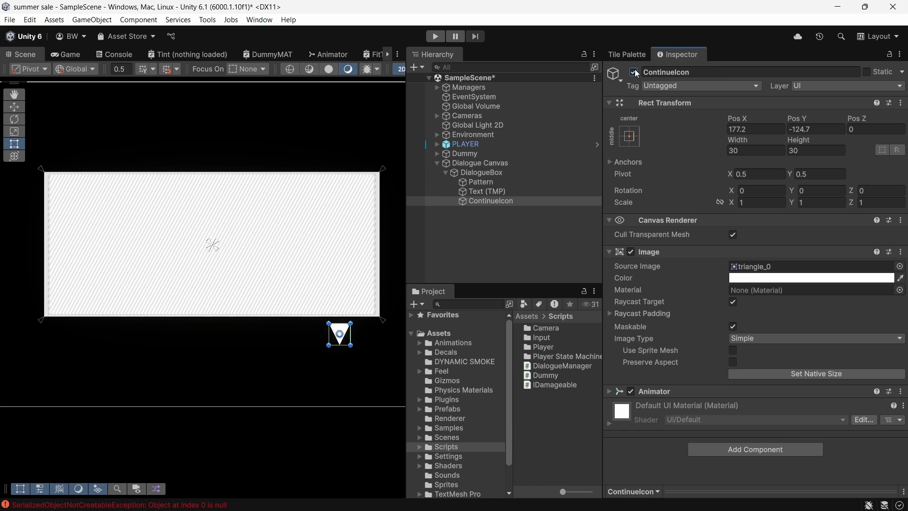
click(634, 71)
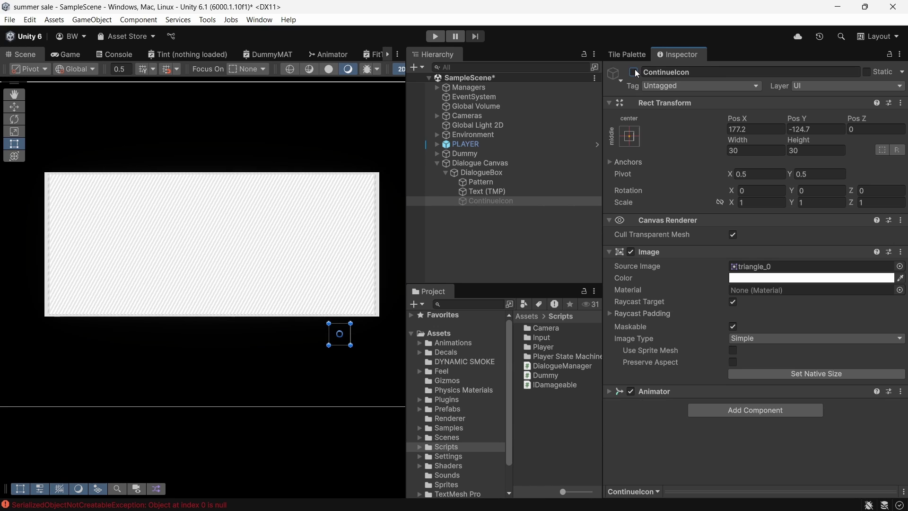
- Add Text Animator - Text Mesh Pro to Text (TMP) with Typewriter Starts Automatically enabled
click(482, 191)
click(666, 251)
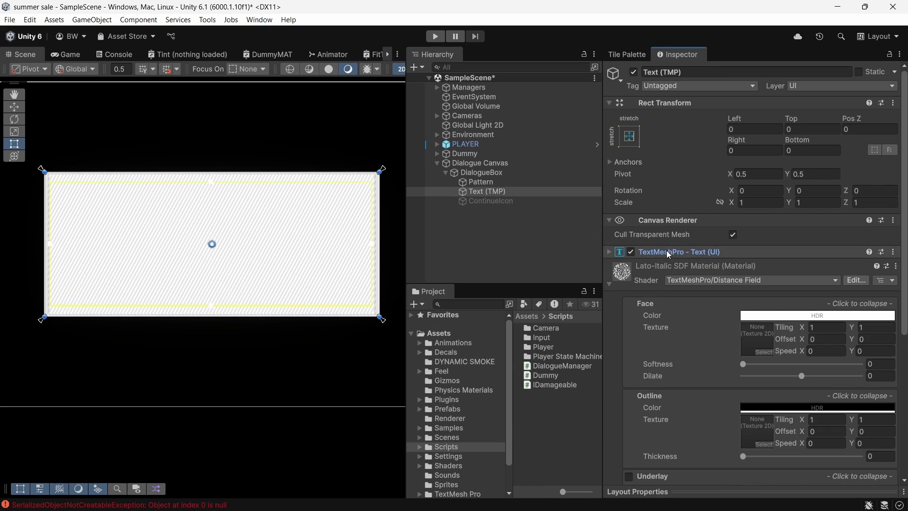
click(609, 285)
click(700, 309)
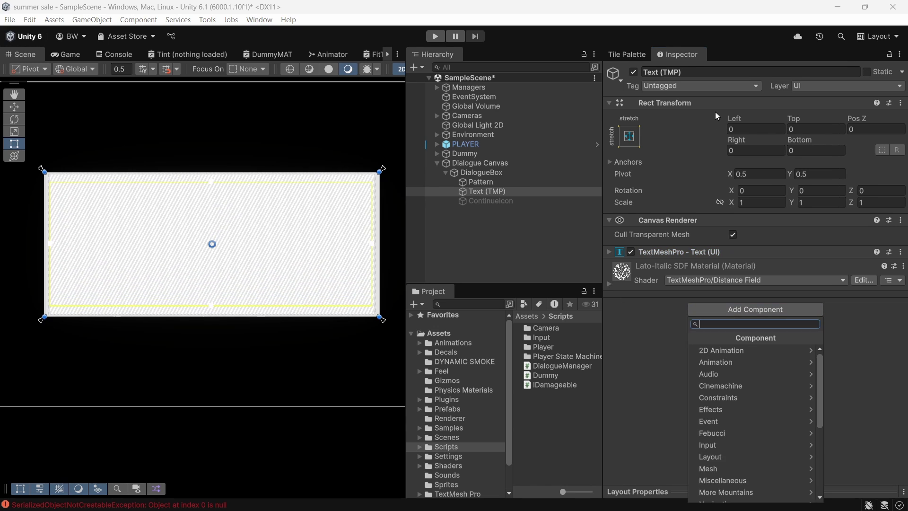
text(text a)
key(Return)
click(733, 324)
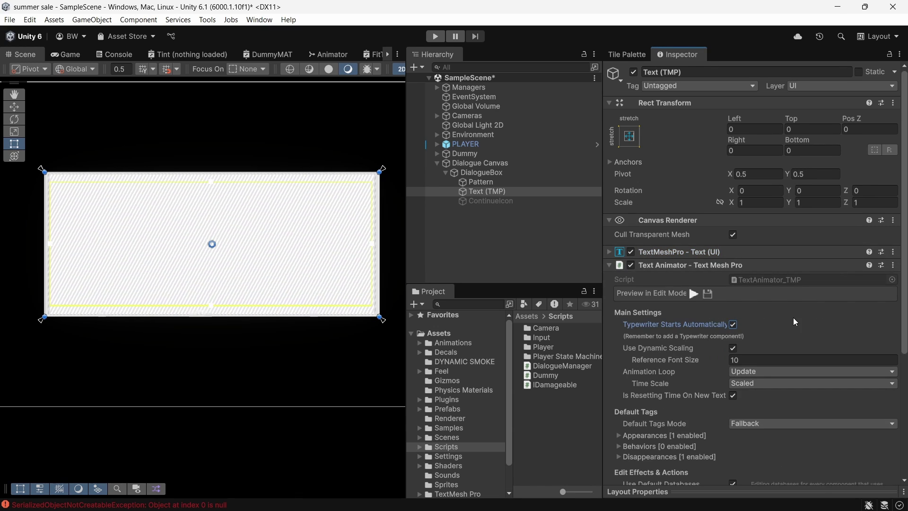
click(700, 265)
- Add a Typewriter - By Character component to Text (TMP)
click(710, 322)
text(ty)
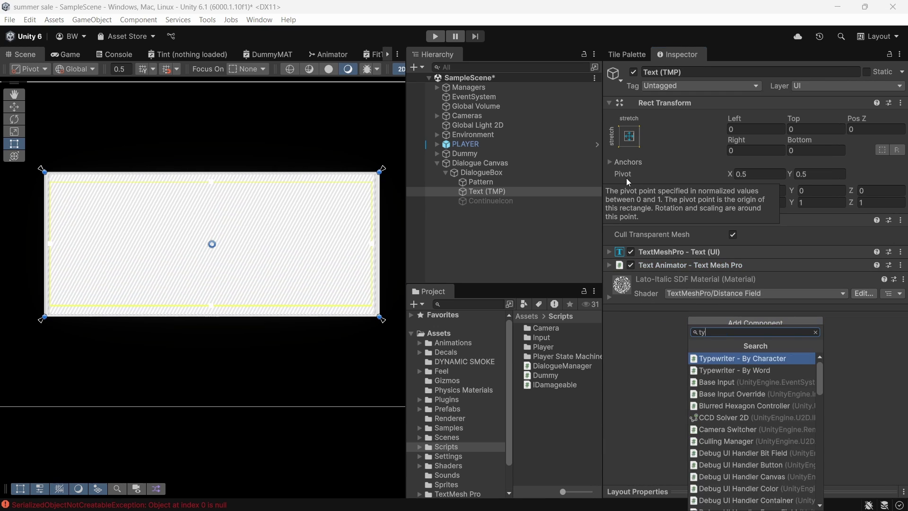
text(pe)
key(Return)
- Tick Avoid Multiple Punctuation Wait in the Typewriter Wait settings, widening the Inspector while editing
click(662, 266)
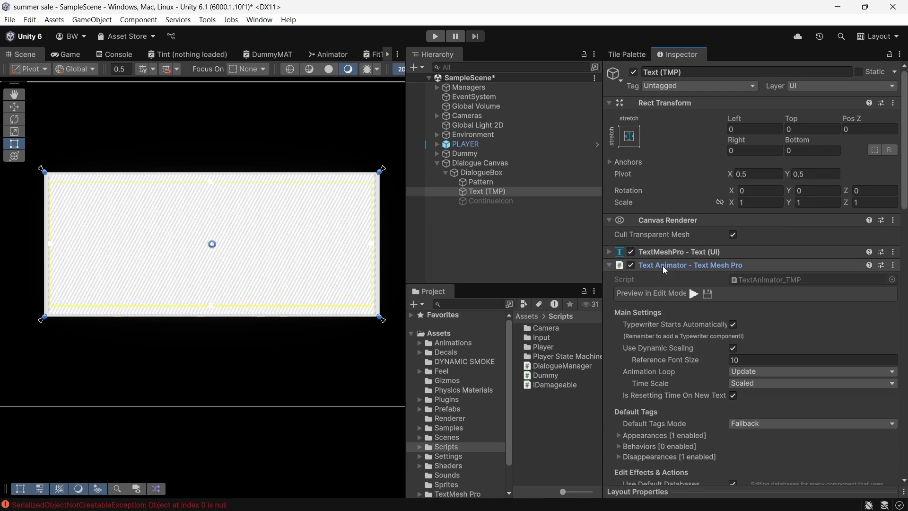
scroll(664, 266, down, 5)
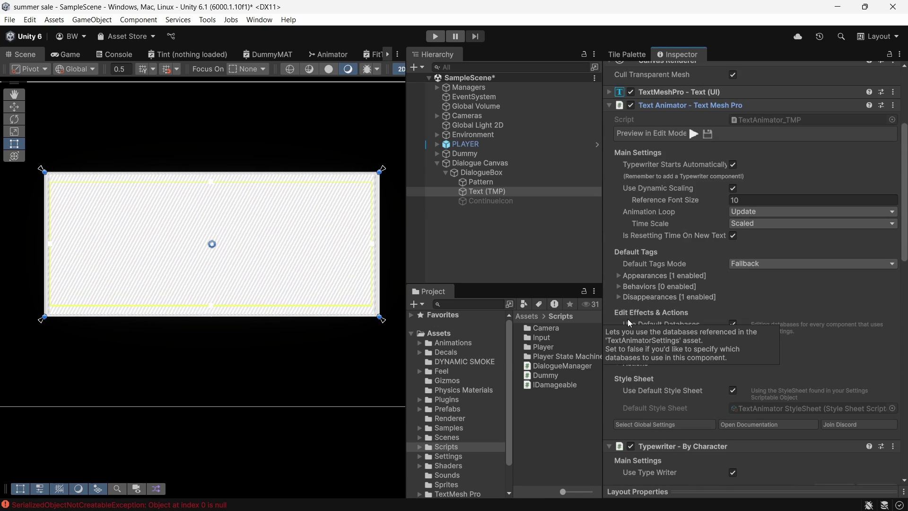
scroll(686, 314, down, 10)
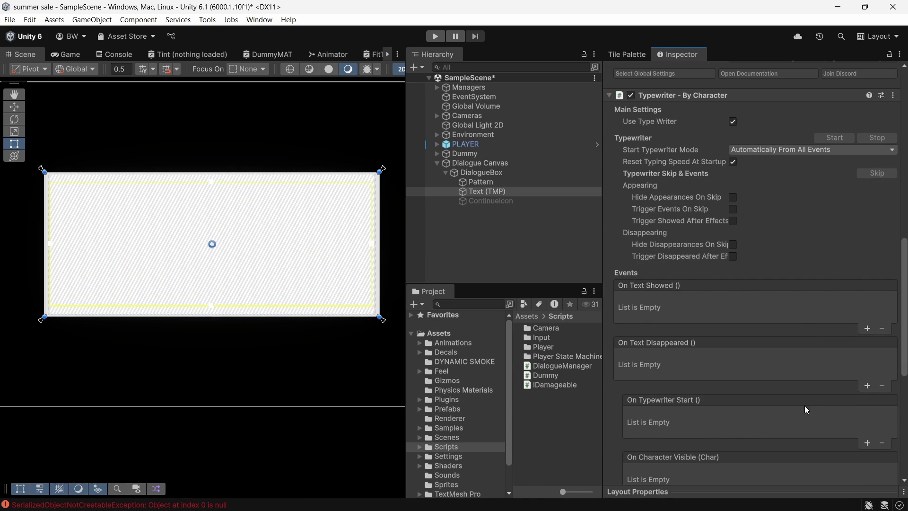
scroll(797, 418, down, 5)
scroll(813, 240, down, 5)
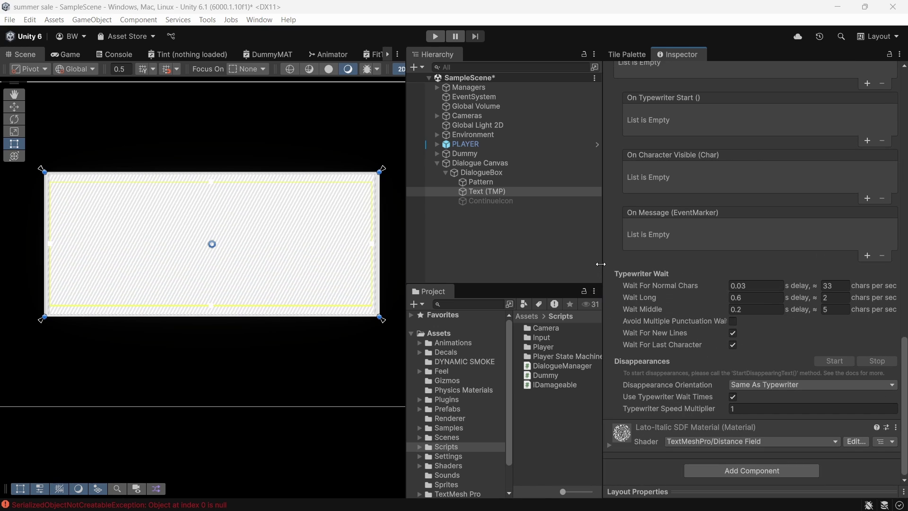
drag(601, 264, 558, 263)
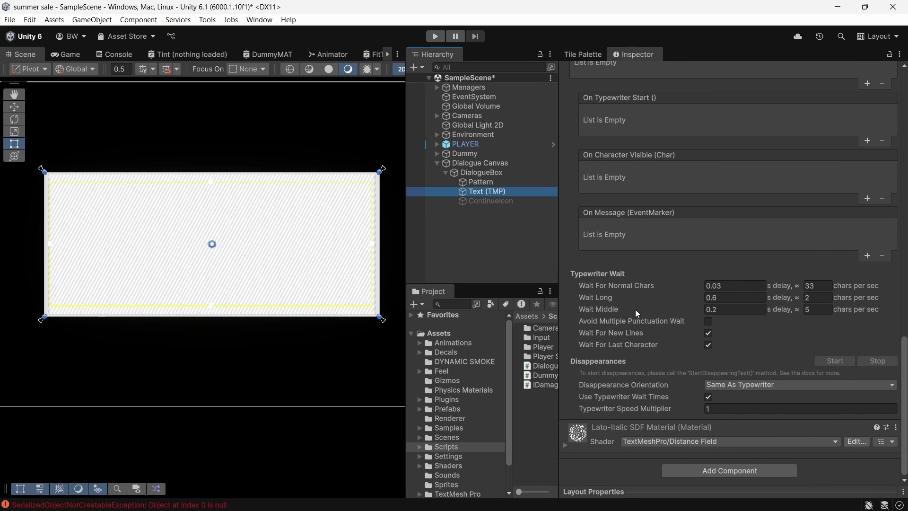
click(708, 321)
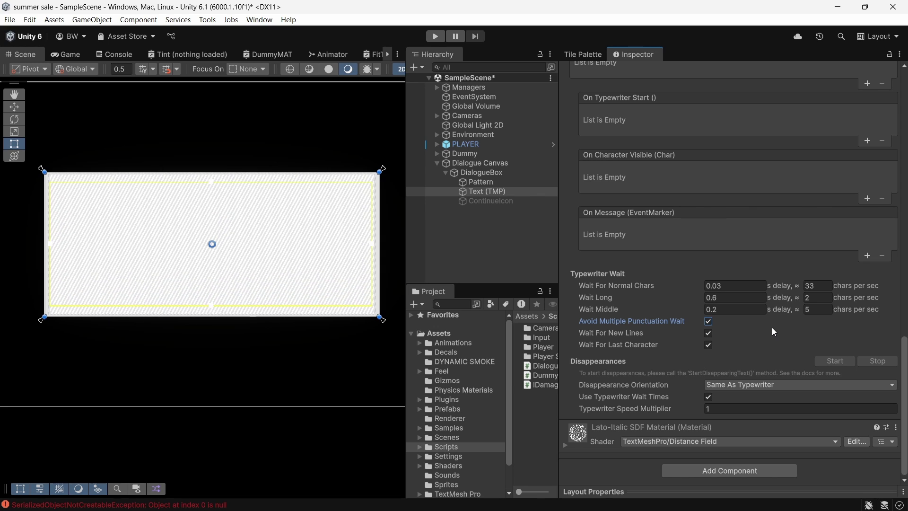
drag(559, 217, 653, 218)
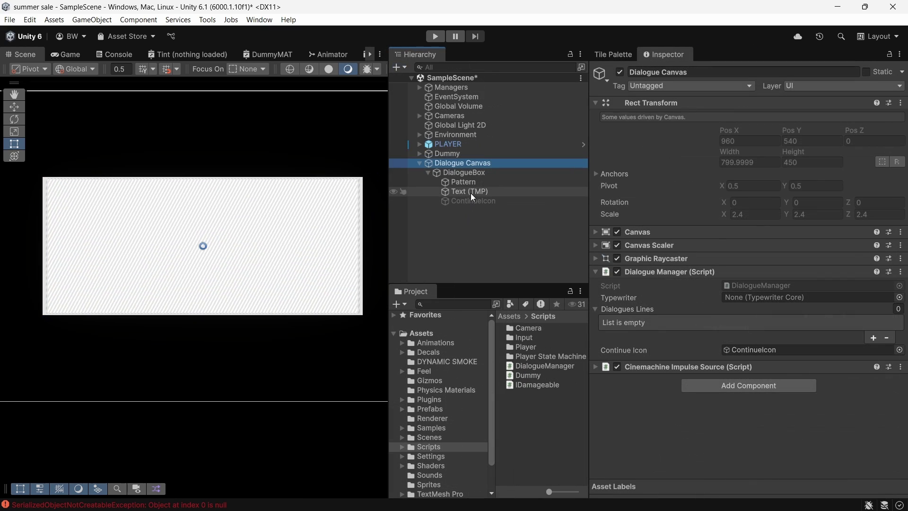
- Assign Text (TMP) as the typewriter and add the line "Here's a <bounce> BOUNCE </bounce> behavior"
drag(470, 193, 763, 298)
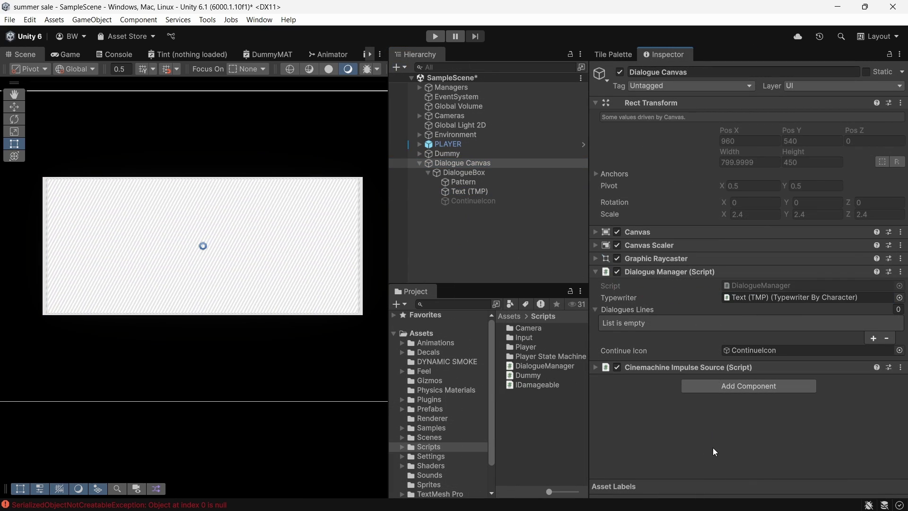
click(873, 338)
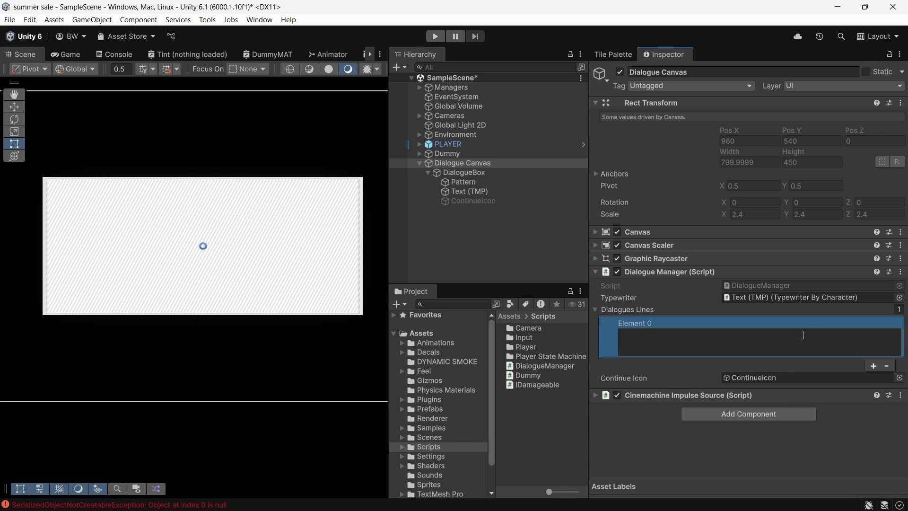
text(Here's a <)
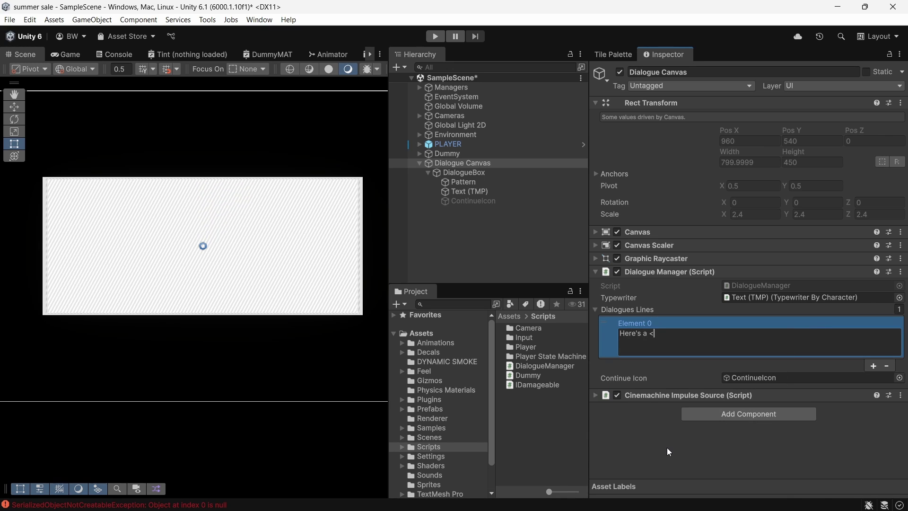
text(bounce>)
key(Caps_Lock)
text(BOUNCE)
key(Caps_Lock)
text(</bounce> behavior.)
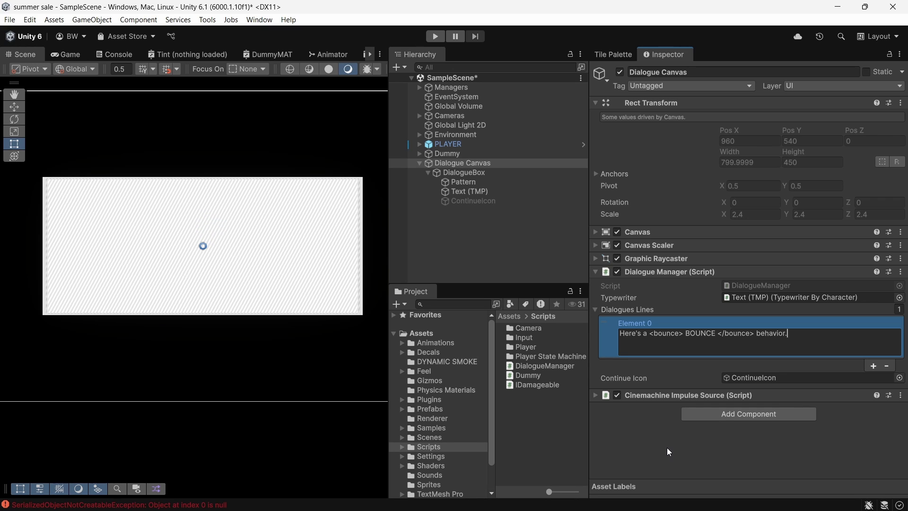
- Inspect Text (TMP)'s default Behaviors, Appearances and Disappearances tags, including the fade disappearance
click(478, 193)
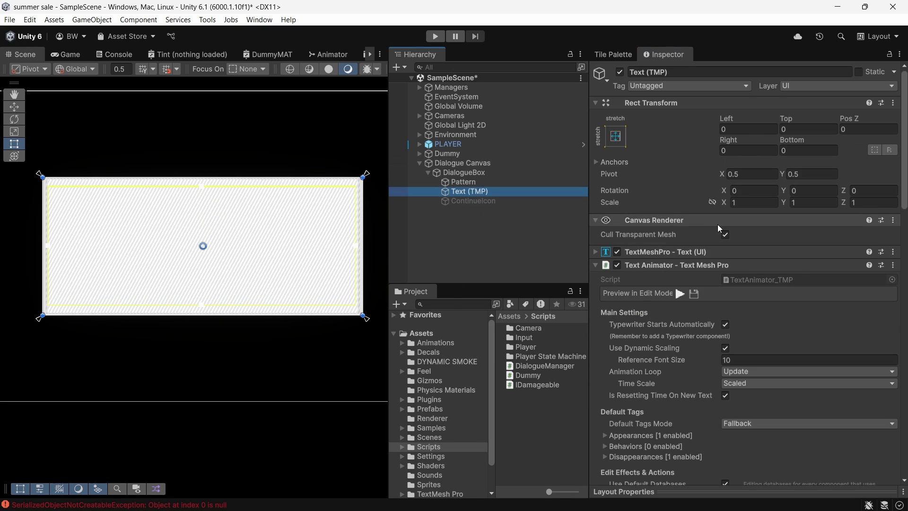
scroll(720, 226, down, 8)
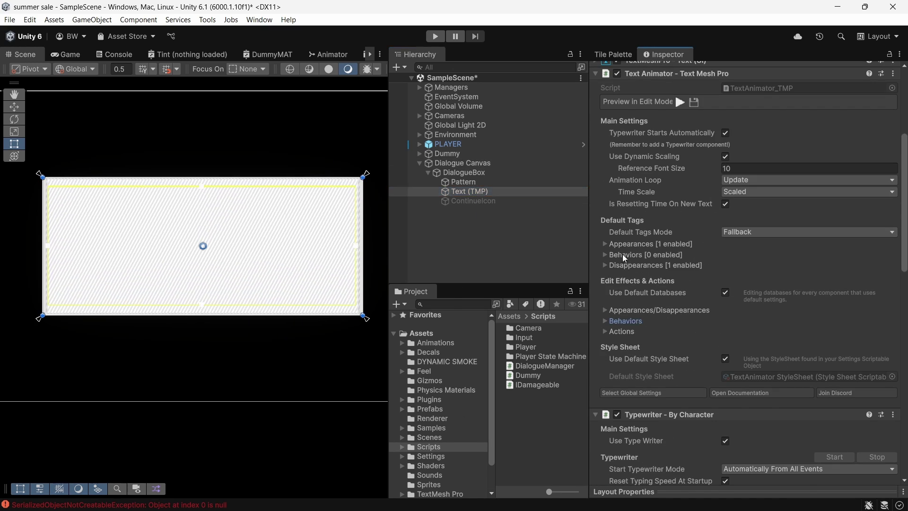
click(622, 255)
click(752, 279)
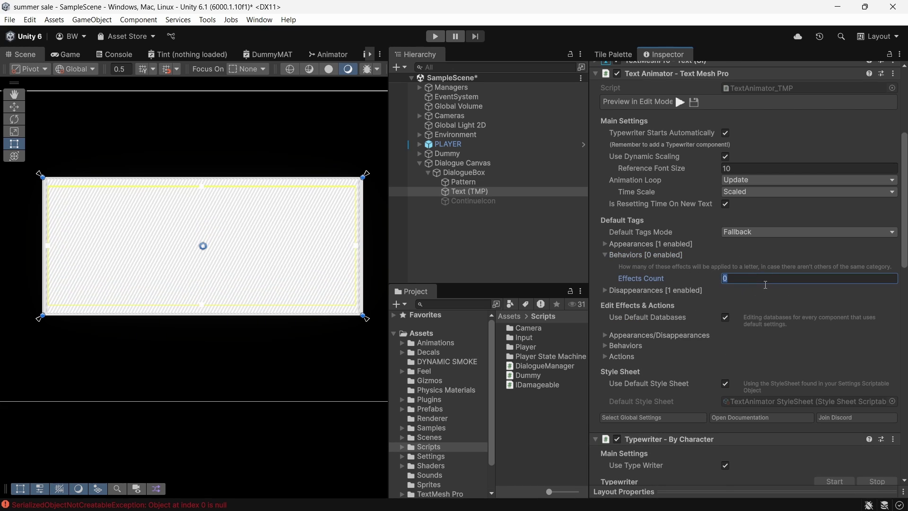
click(649, 255)
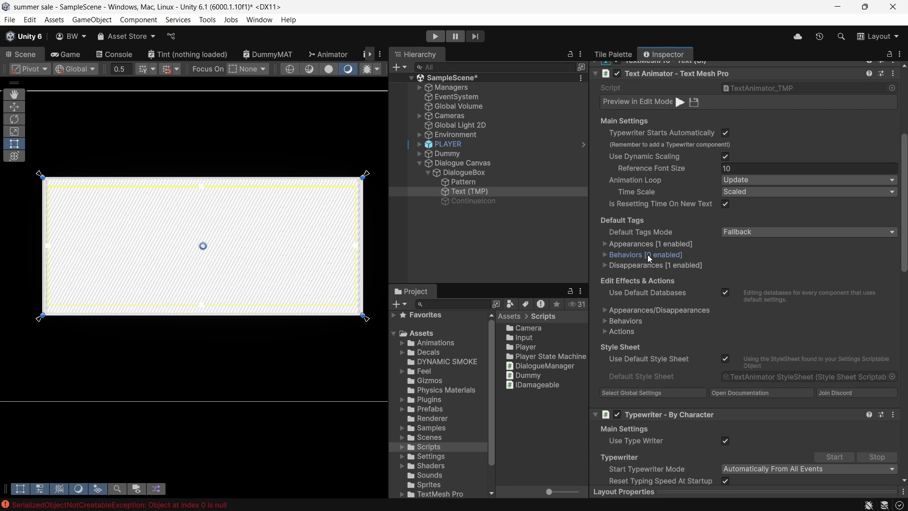
click(639, 244)
click(639, 245)
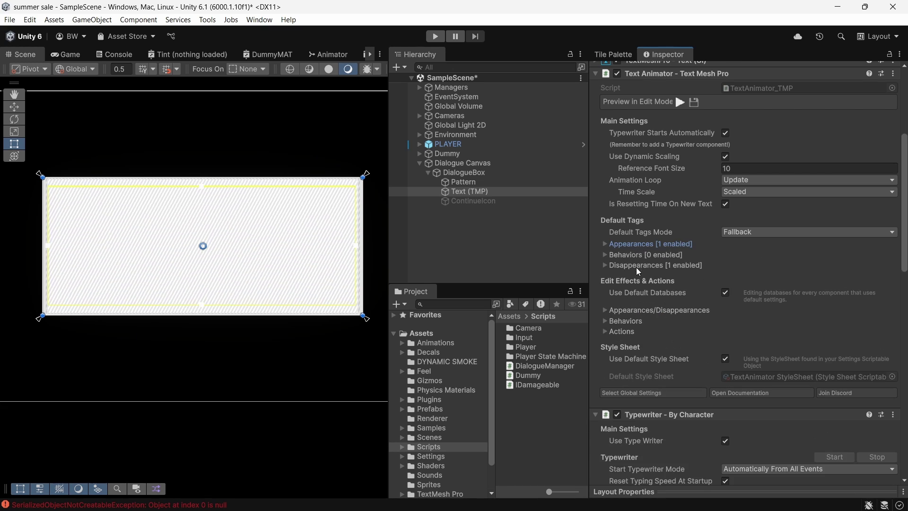
click(637, 267)
click(637, 267)
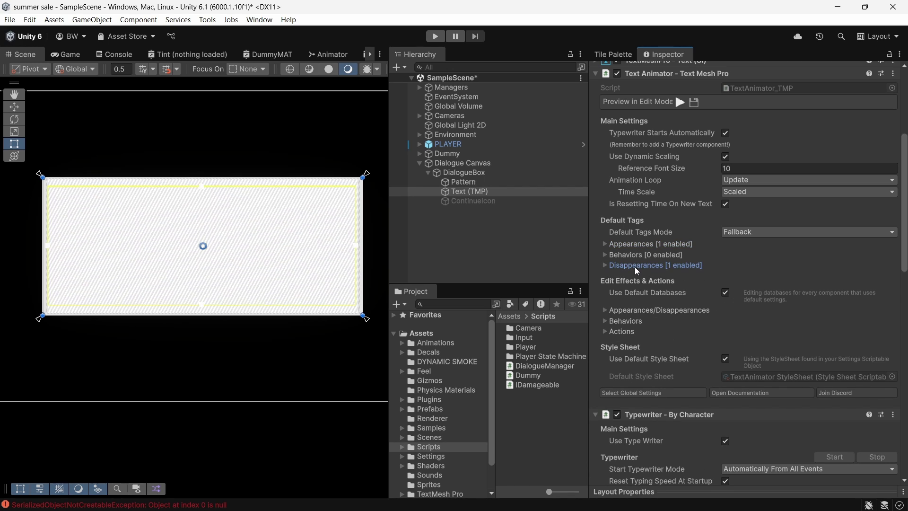
- Play the scene in the Game view to watch the BOUNCE dialogue line
click(73, 55)
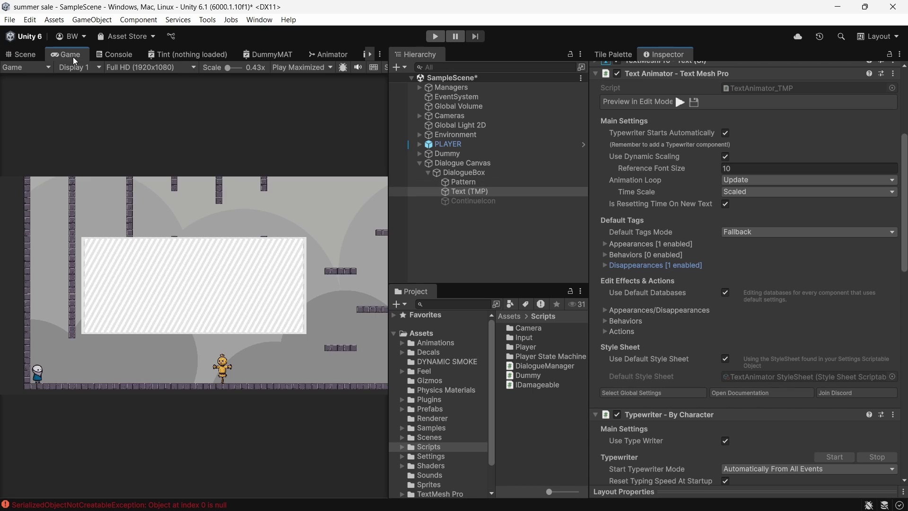
click(435, 36)
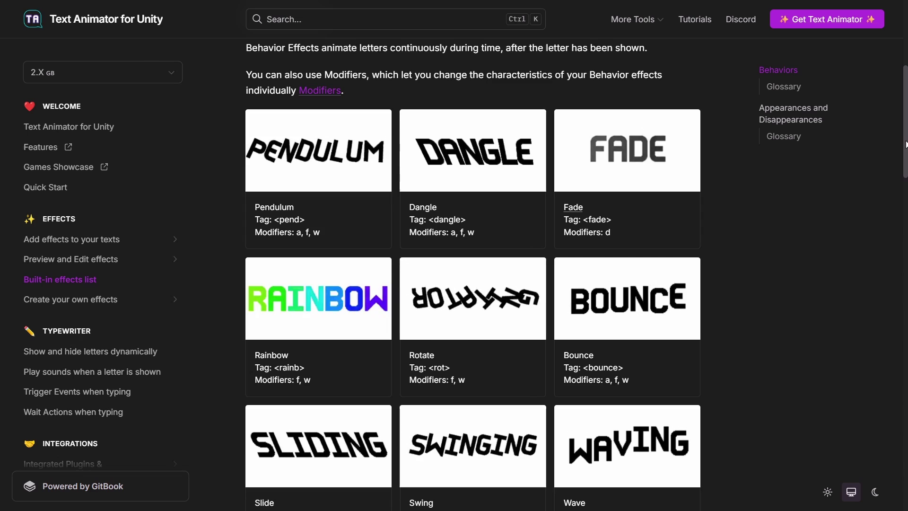
scroll(905, 163, down, 3)
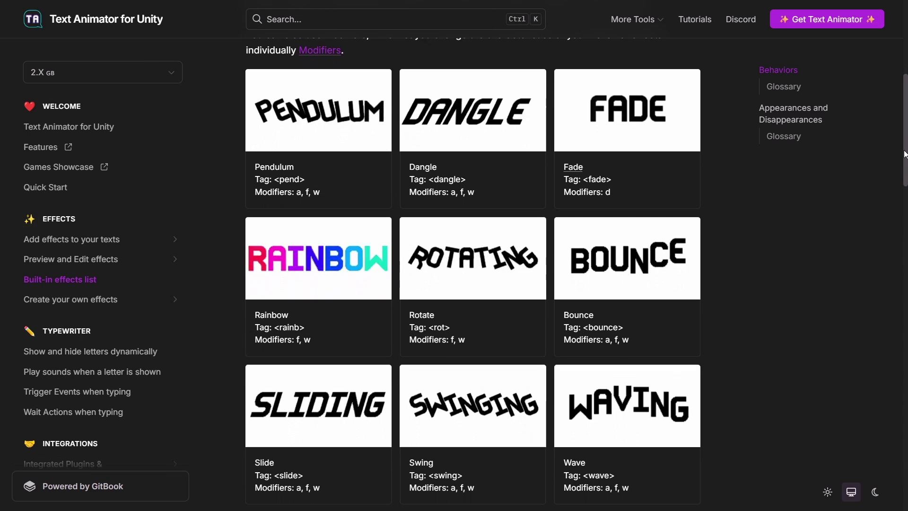
- Expand Text (TMP)'s list of behaviour effects, then play the scene again
scroll(905, 163, down, 2)
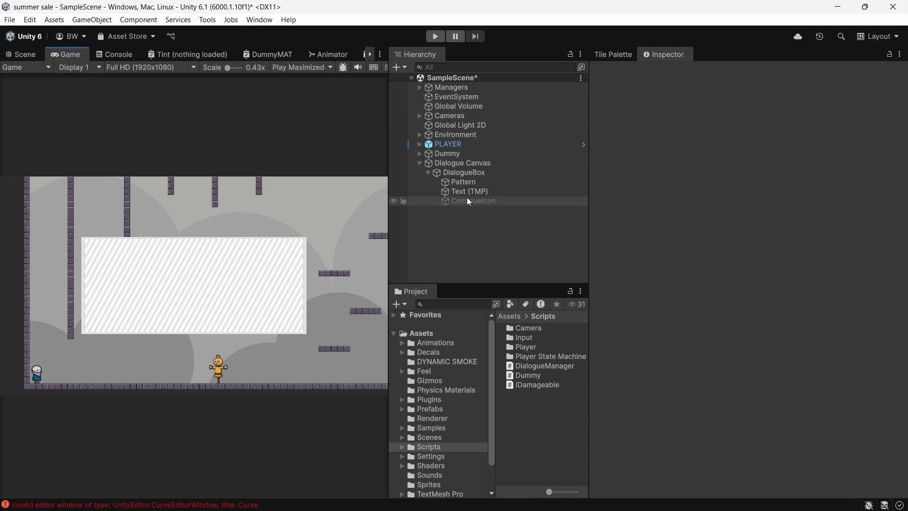
click(466, 191)
scroll(750, 186, down, 10)
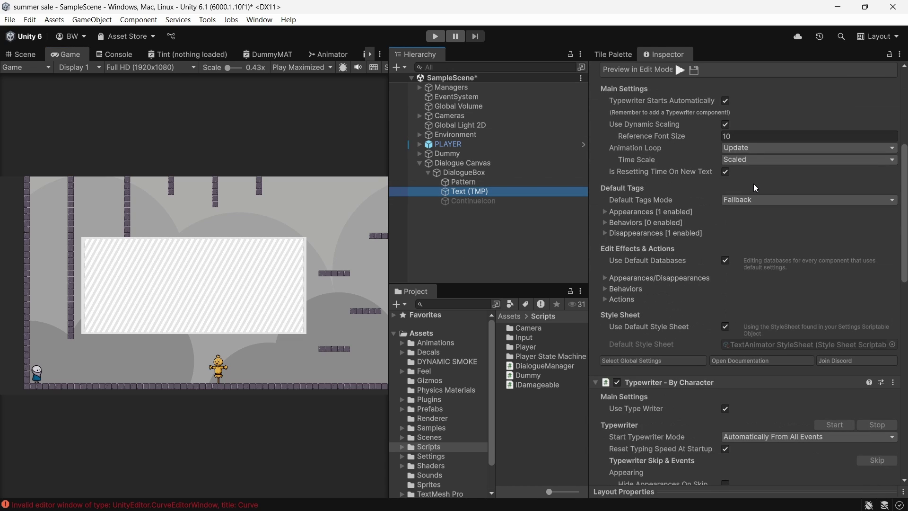
click(626, 289)
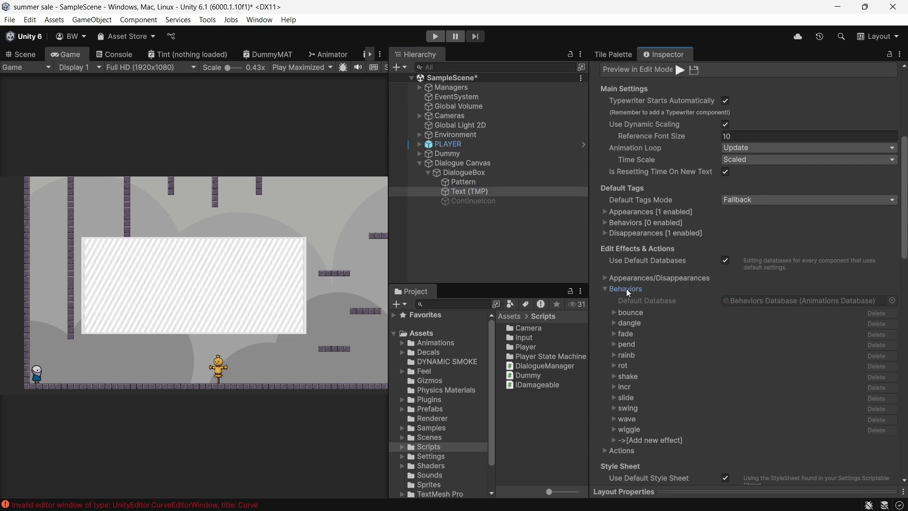
scroll(627, 289, down, 2)
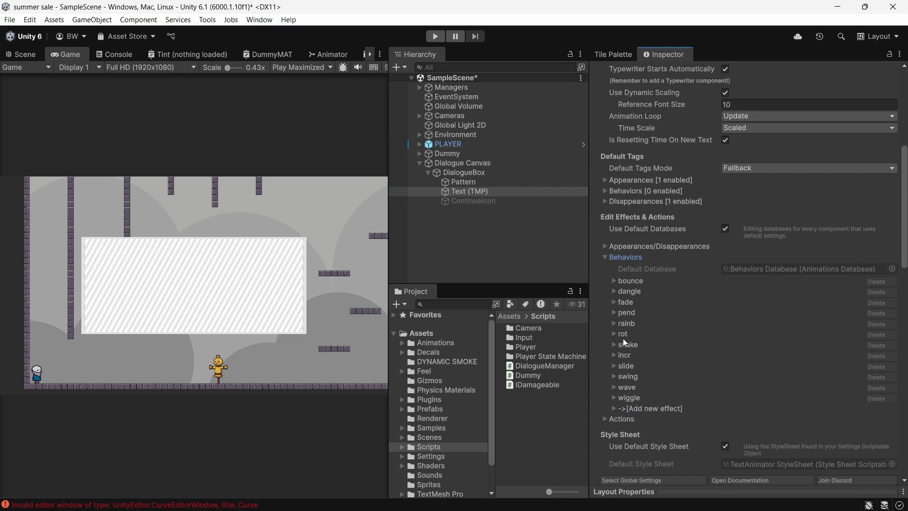
key(ctrl+p)
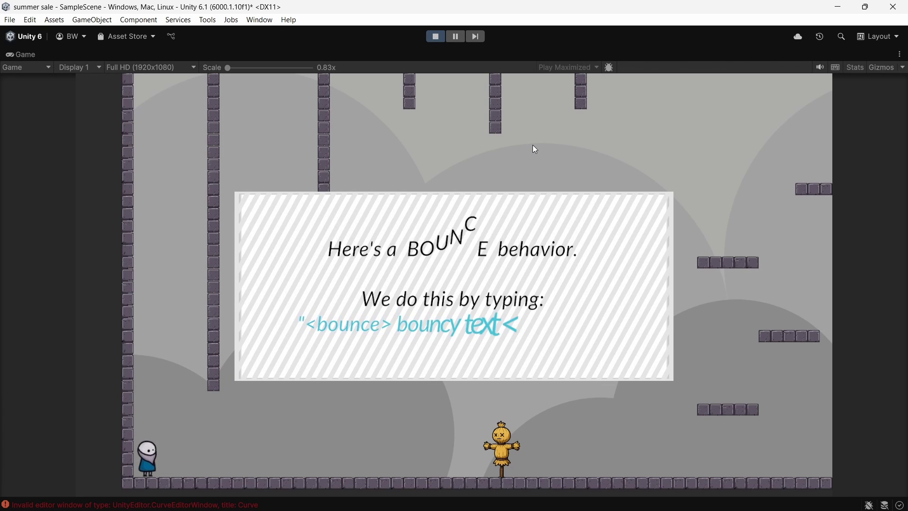
- Rewrite the line to suggest toning down with <bounce a=0.15>, and test it in Play mode
key(ctrl+p)
text(Maybe that <)
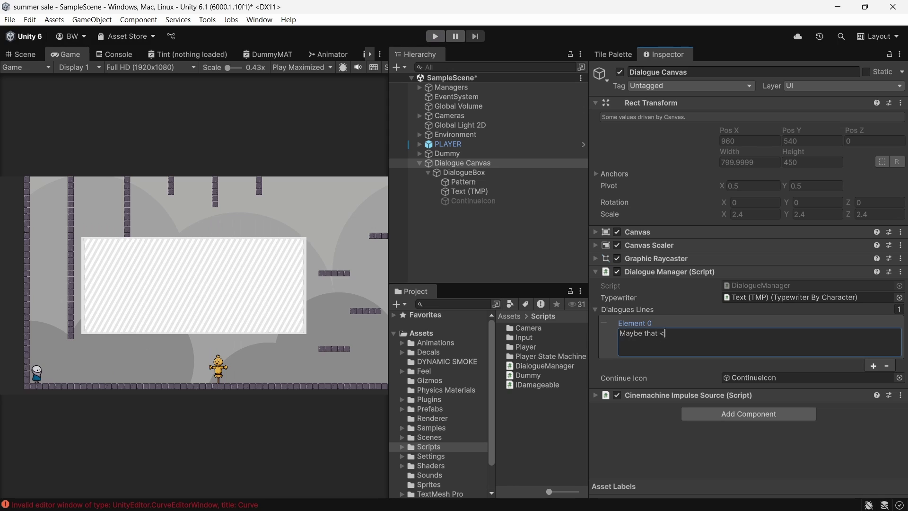
text(bounce> BOUNCE </bounce> was too much...may)
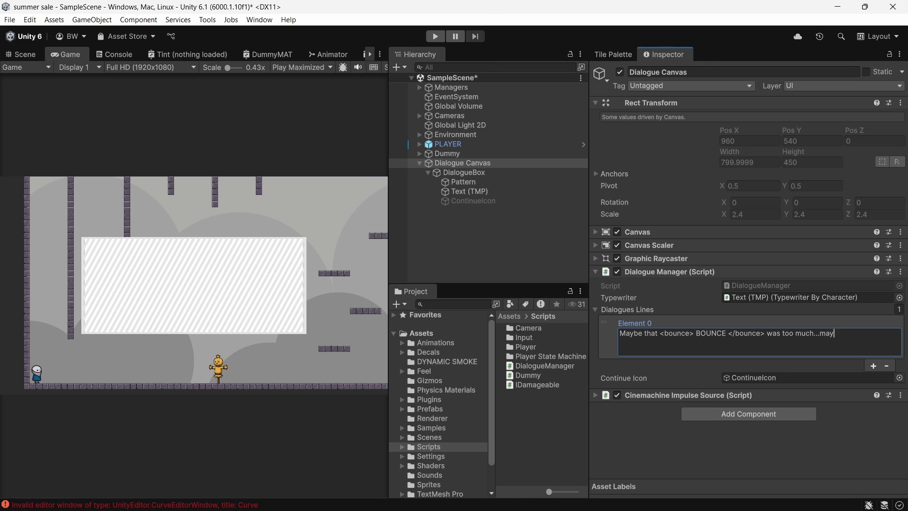
text(be if we <bounce a=0.15> TO)
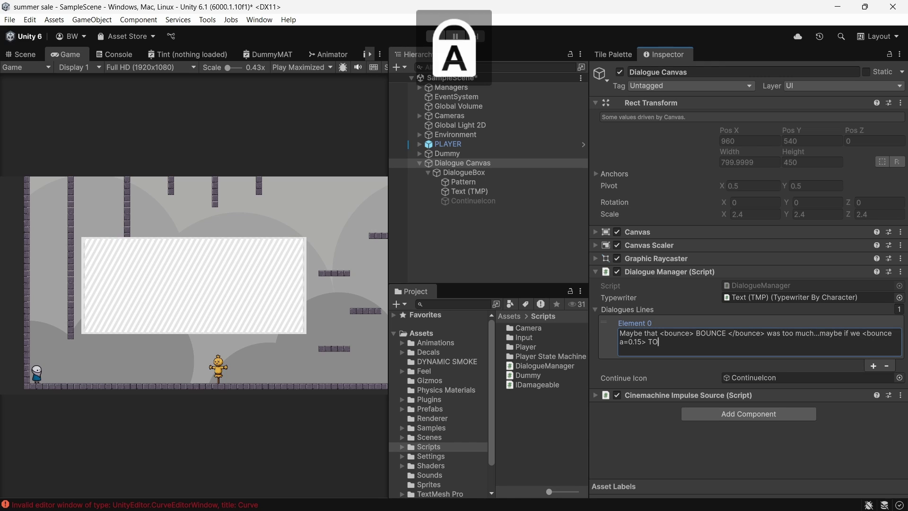
text(NE IT DOWN </bounce> slightly?)
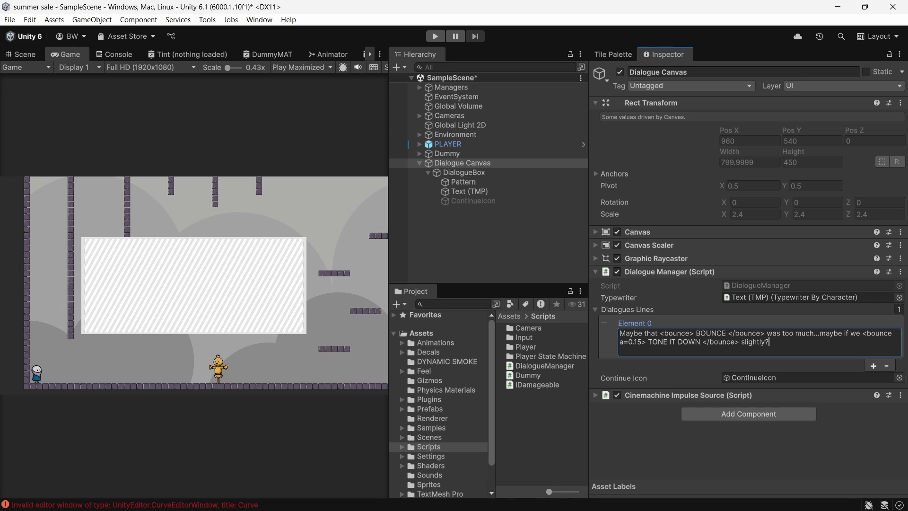
key(ctrl+p)
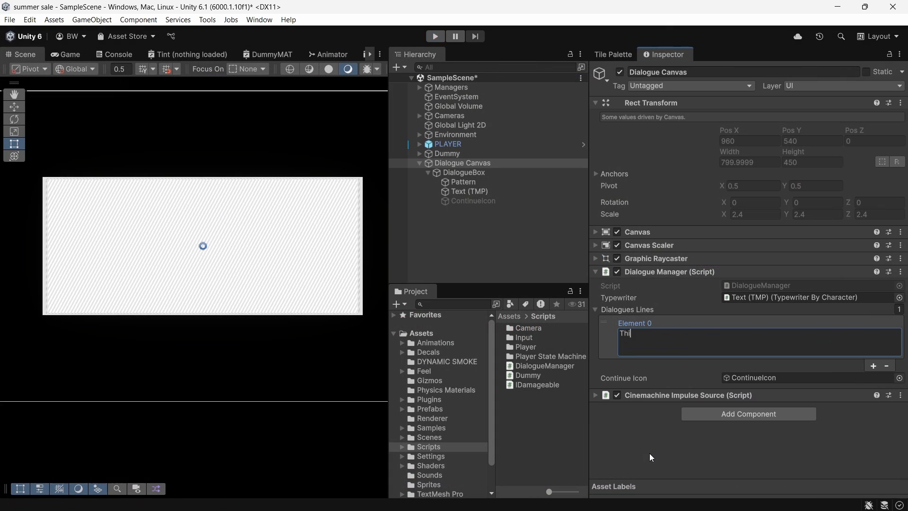
- Write BOUNCE and SWING lines plus a stacked <bounce a=0.15><swing> BOTH line, then test
text(This is a <bounce a=0.15> BOUNCE. </bounce> This is a )
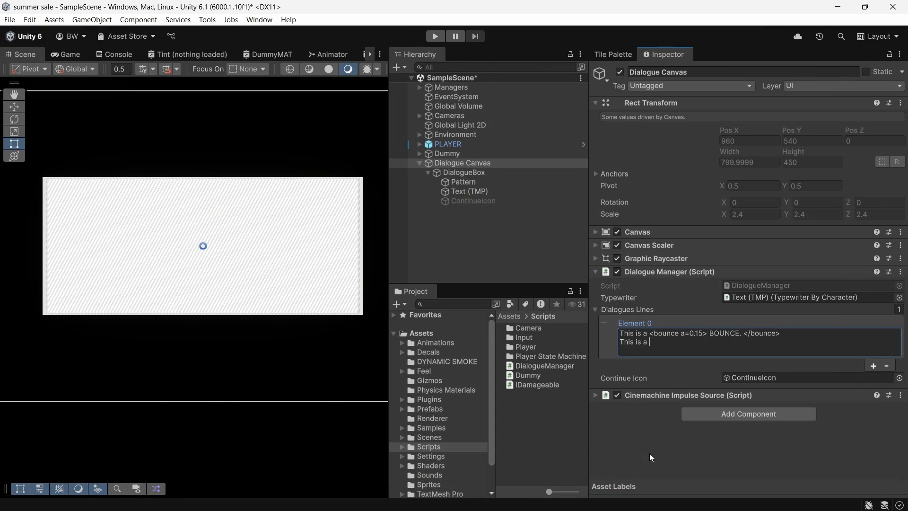
text(<swing> SWING. </swing>)
key(Return)
text(...and this is <bounce a=0.)
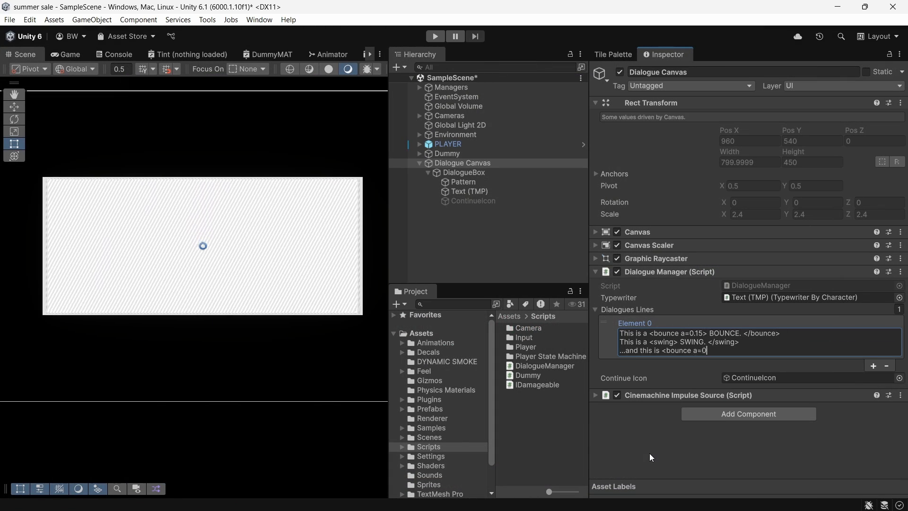
text(15><swing> BOTH </>)
key(ctrl+p)
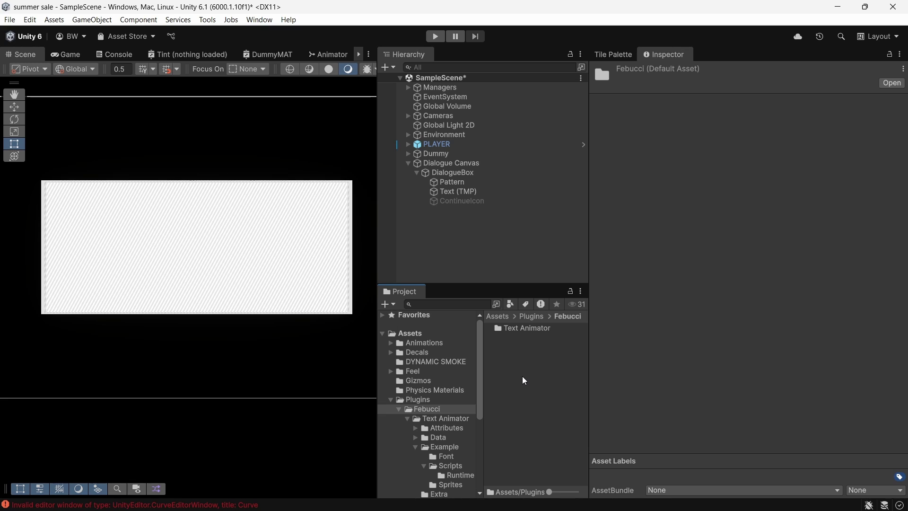
- Create a Text Animator Special Uniform Curve animation asset named Thingy in the Febucci folder
right_click(522, 375)
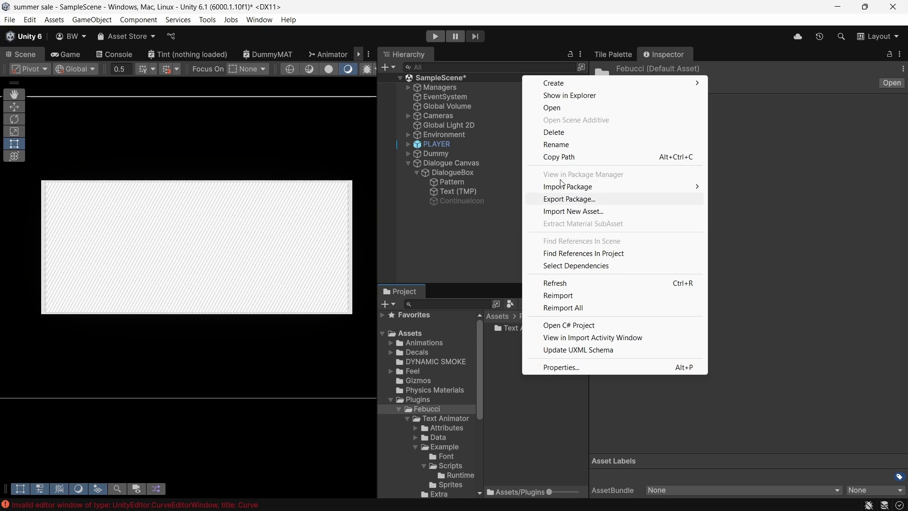
mouse_move(573, 90)
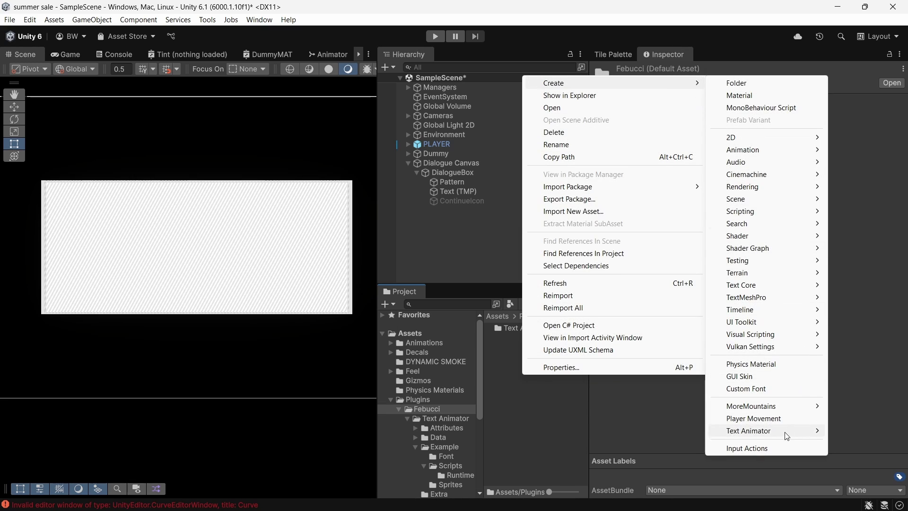
mouse_move(787, 436)
mouse_move(669, 434)
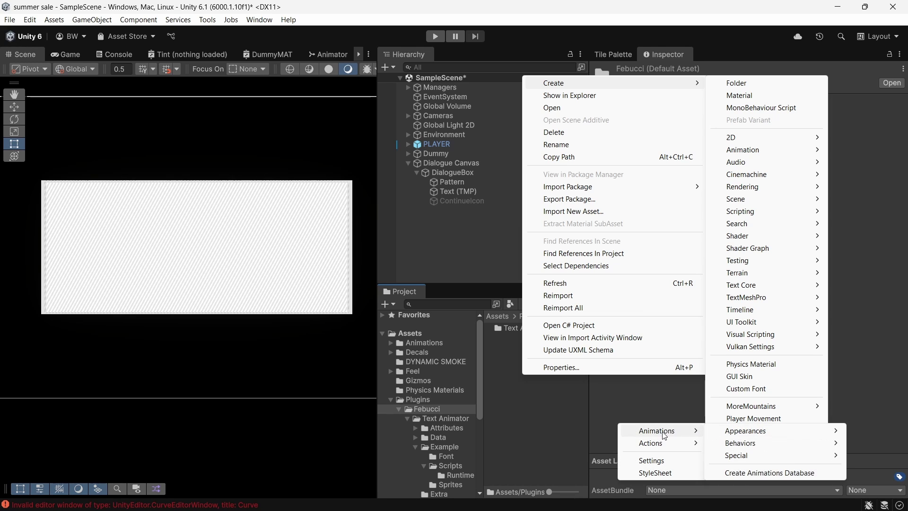
mouse_move(734, 459)
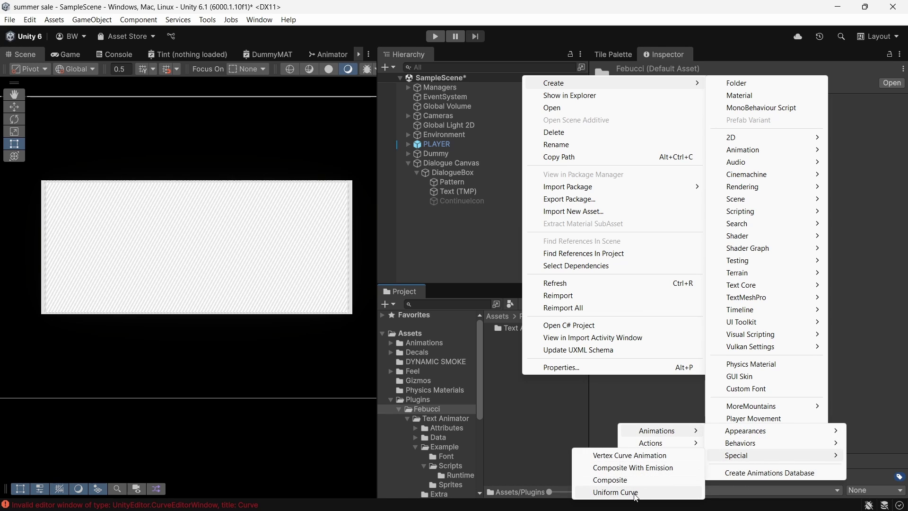
click(615, 492)
text(Thingy)
key(Return)
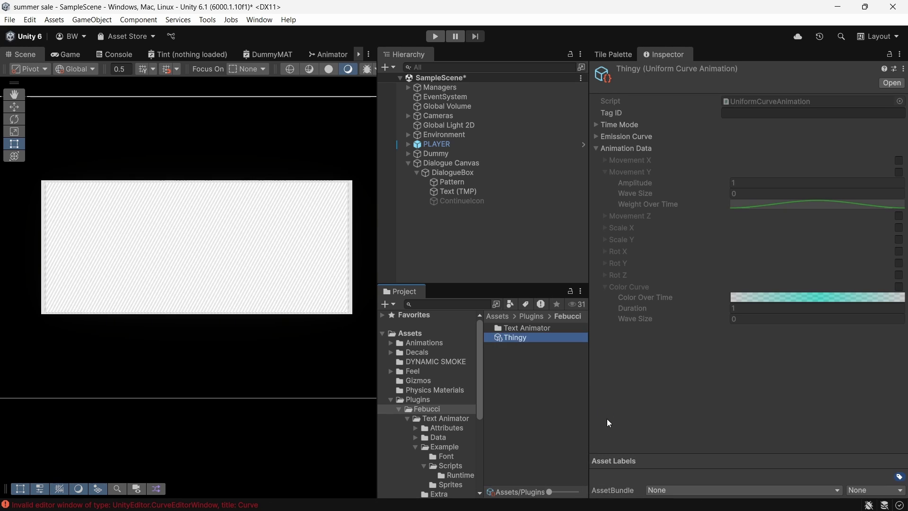
- Set Thingy's Tag ID to thingy, enable Movement Y with amplitude 3, and enable Color Curve
click(743, 112)
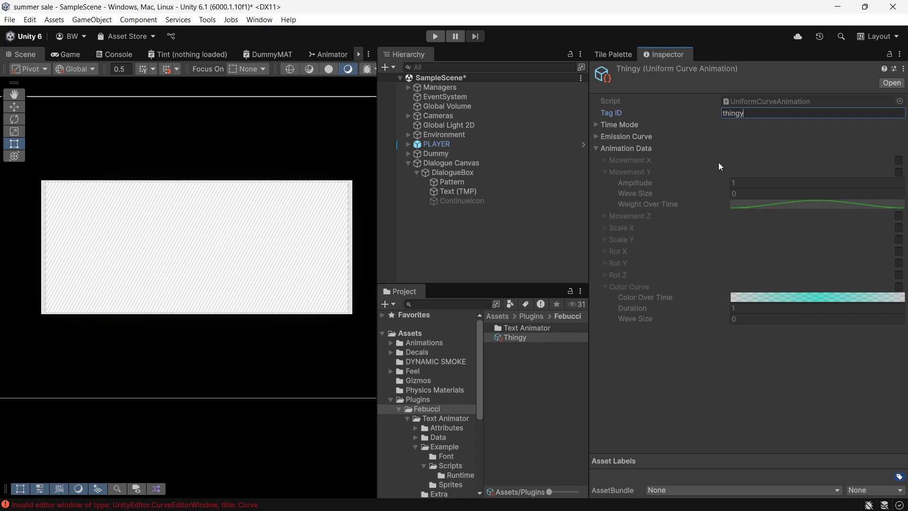
click(899, 172)
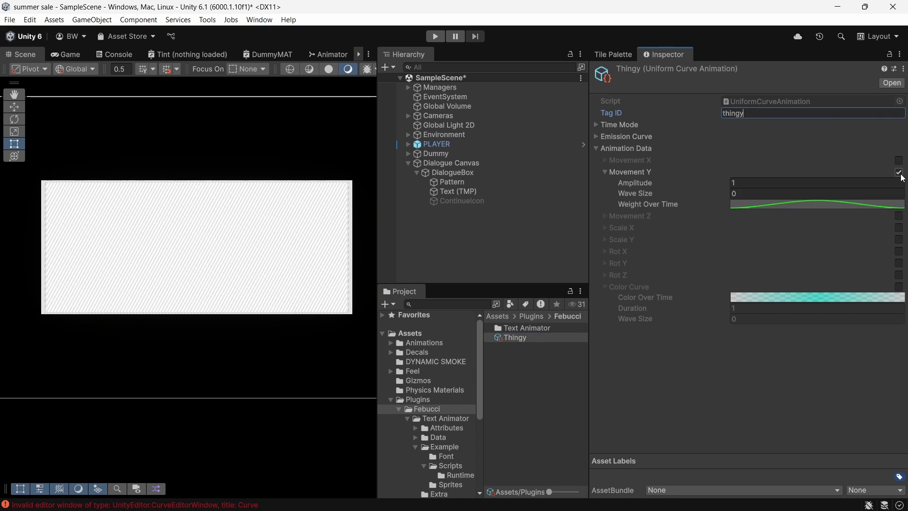
click(900, 287)
- Recolour the colour-curve gradient keys into a red-cyan cycle, then select the dialogue Text (TMP)
click(804, 297)
click(747, 206)
click(778, 206)
click(793, 189)
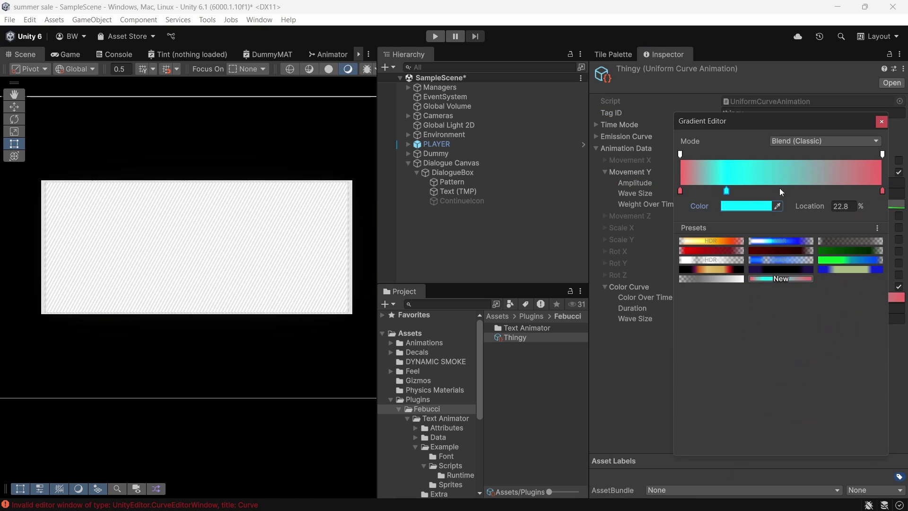
click(747, 206)
key(Escape)
key(Escape)
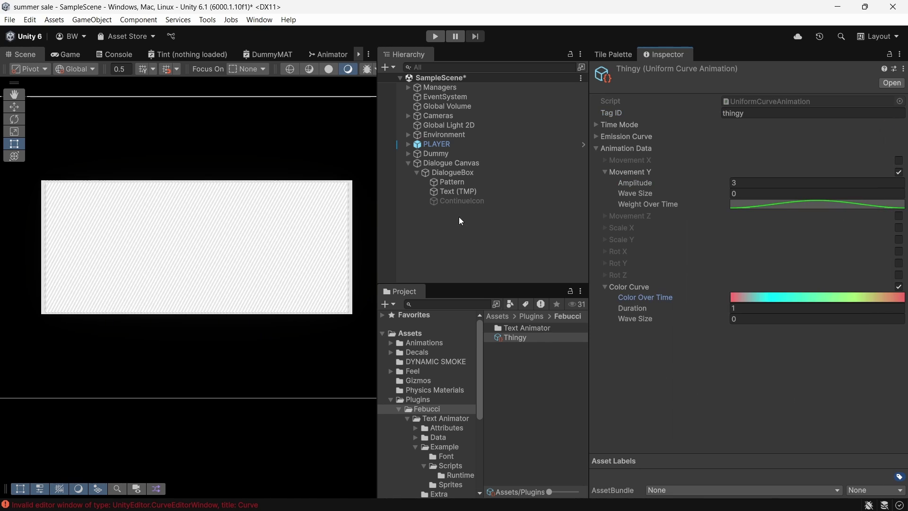
click(468, 191)
scroll(691, 217, down, 5)
- Add a new behaviour effect slot on the Text (TMP) and assign Thingy to it
scroll(691, 220, down, 2)
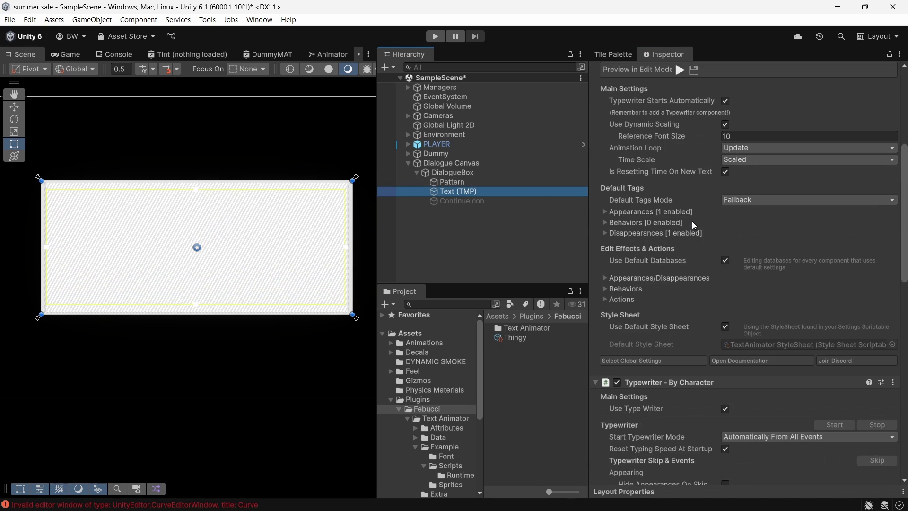
click(640, 286)
scroll(638, 286, down, 5)
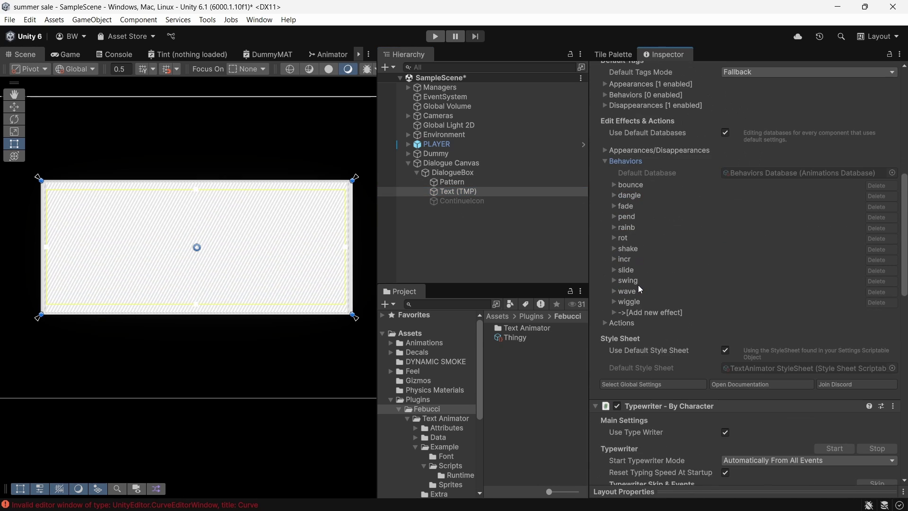
click(632, 313)
drag(512, 338, 731, 336)
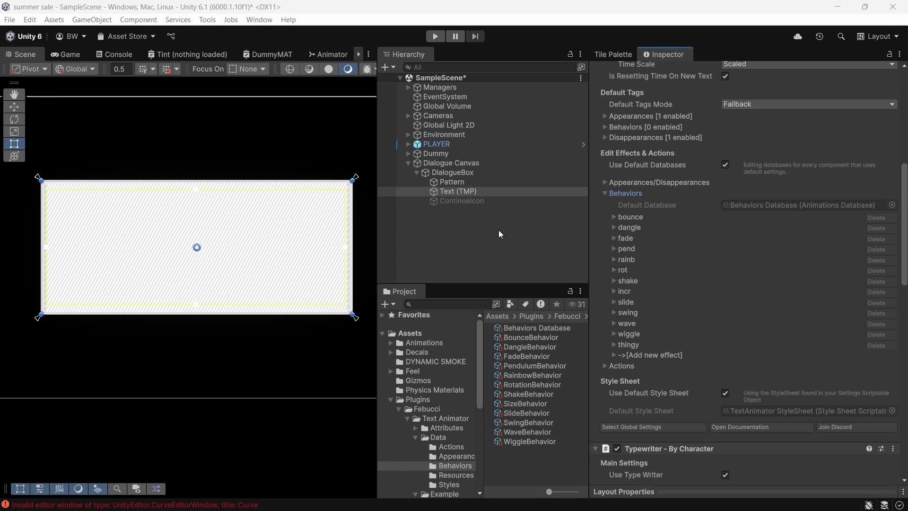
- Play-test lines 'And this is our new <thingy> CUSTOM EFFECT </thingy>' and 'We can <thingy><dangle> STACK THIS TOO!!</>'
click(451, 163)
click(757, 346)
text(And this is our new <thingy> CUSTOM)
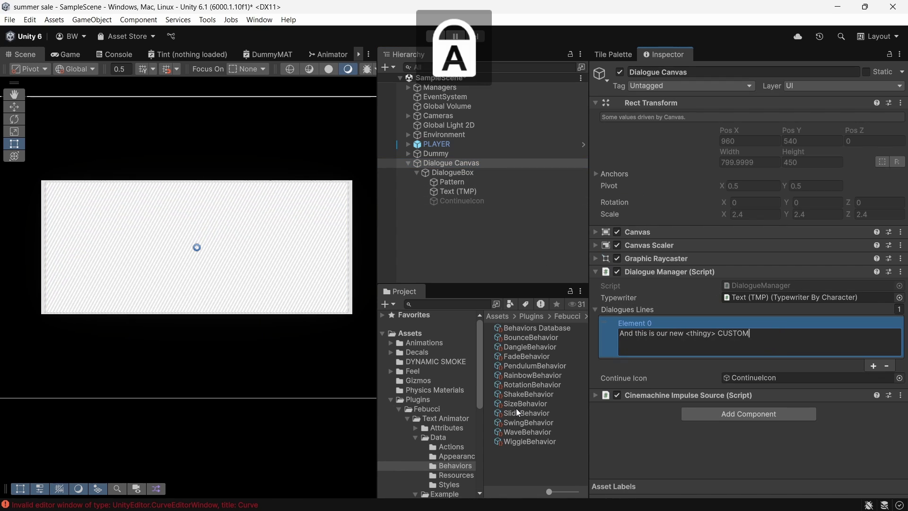
text( EFFECT </thingy>)
key(ctrl+p)
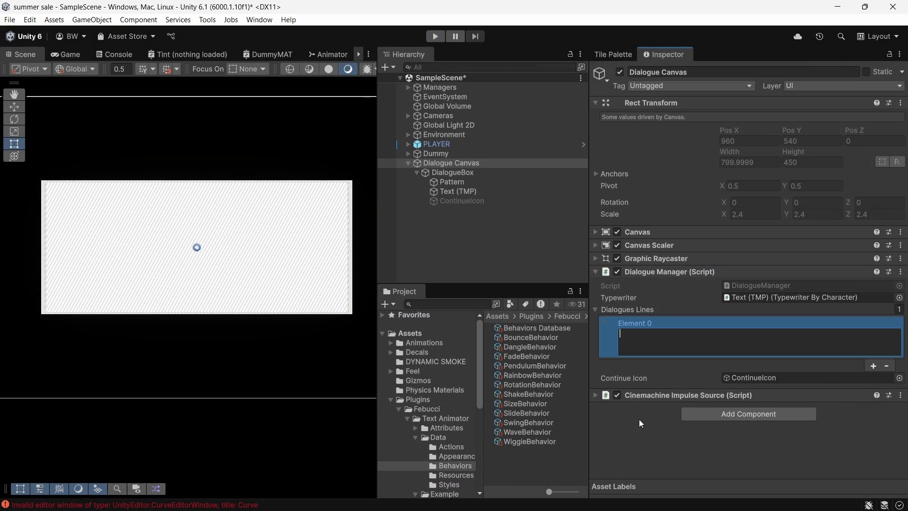
text(We can <thingy><dangle> STACK THIS TOO!!</>)
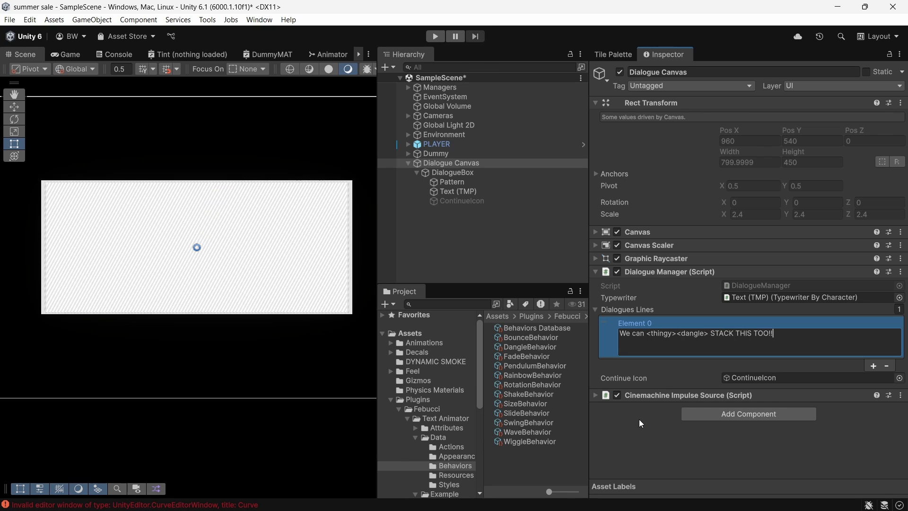
click(435, 37)
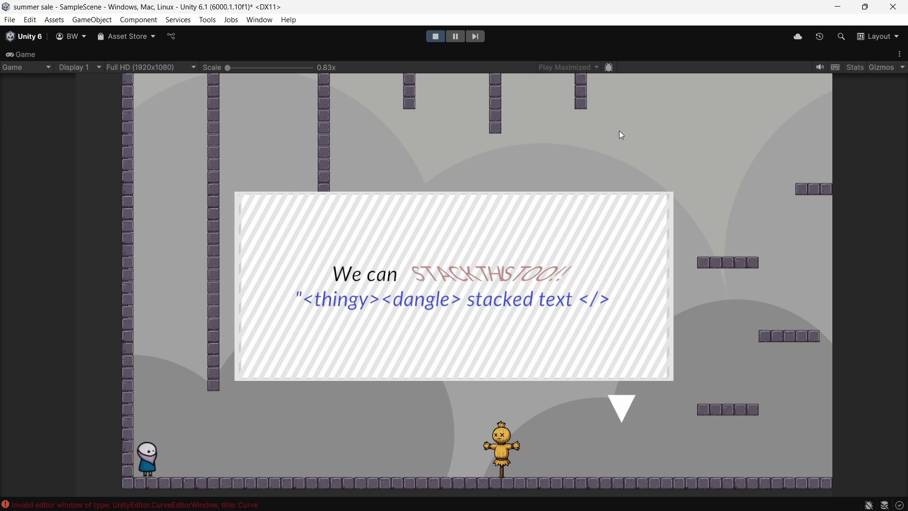
- Stop Play mode and select the size effect among the default appearance effects
key(ctrl+p)
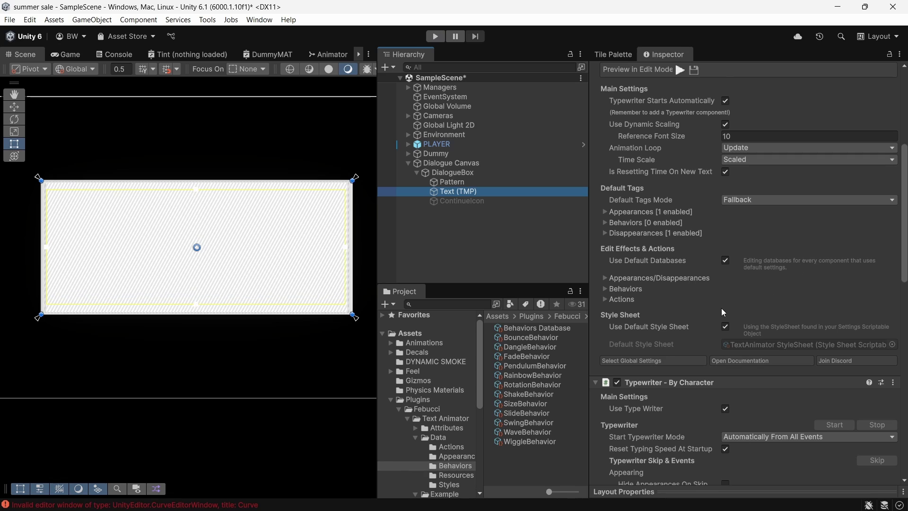
click(626, 213)
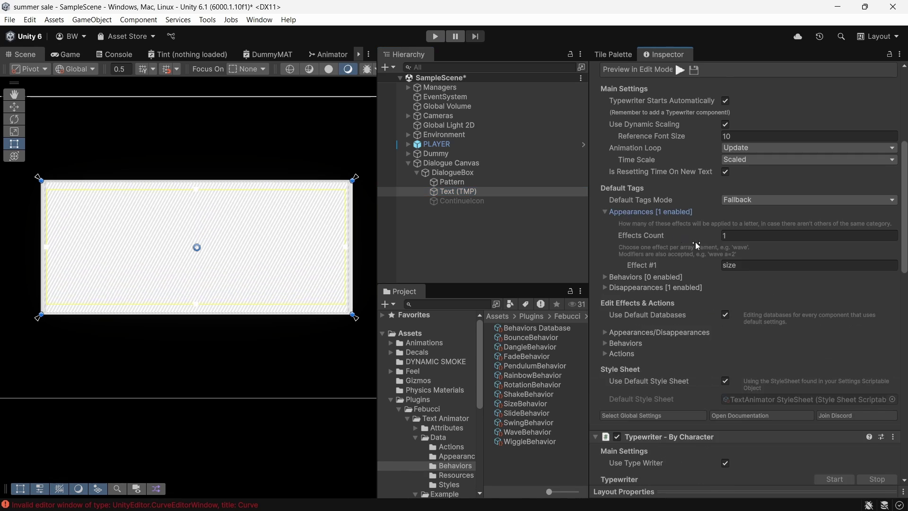
click(747, 266)
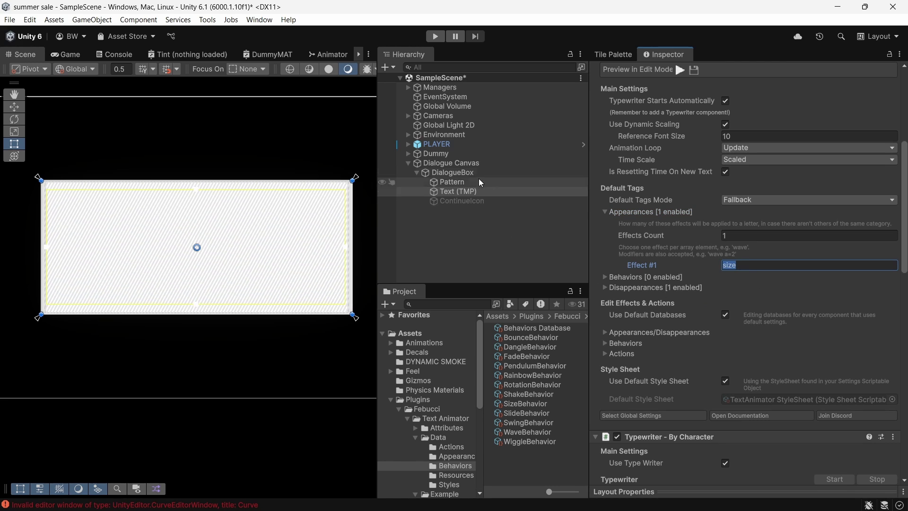
- Play-test the {rdir} fade-in line, then add the '{#offset} let's make it disappear…{/offset}' line
click(453, 163)
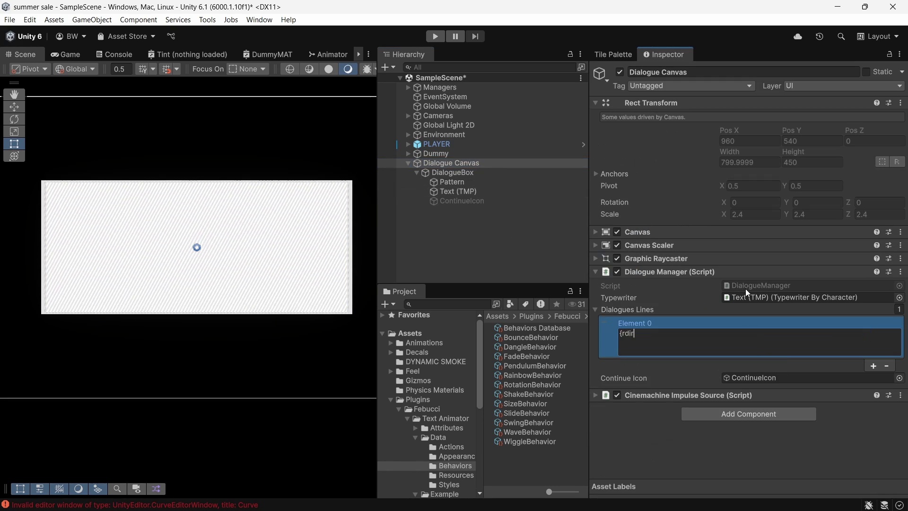
text(} we can control how things fade in like this! {/)
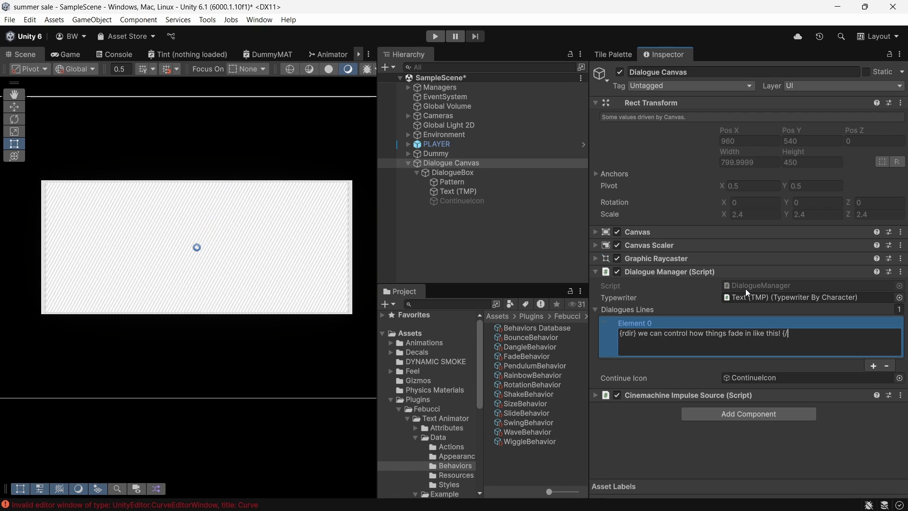
text(rdir})
key(ctrl+p)
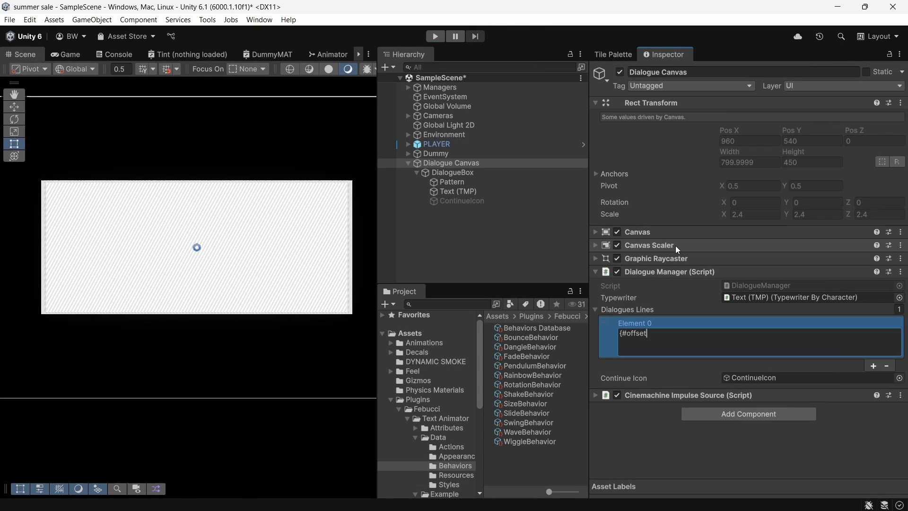
text(let's make it disappear in a )
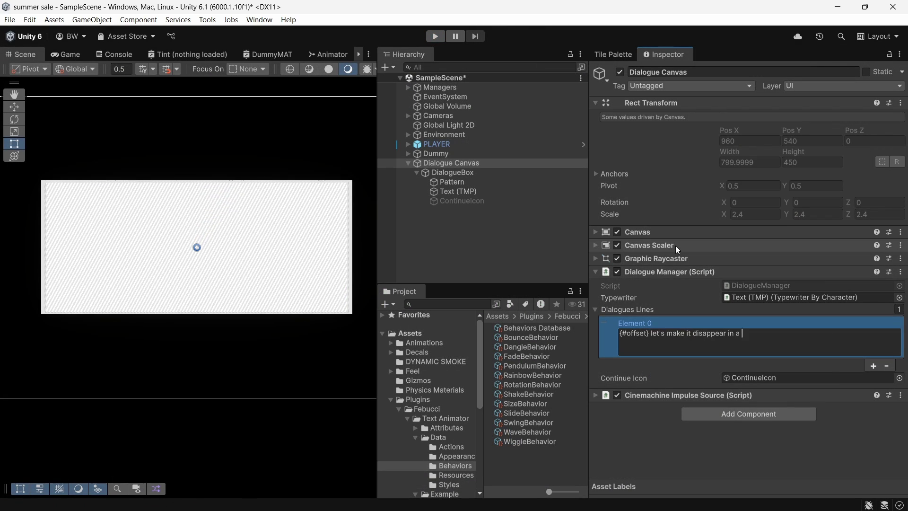
text(weird offset way like this {/offset})
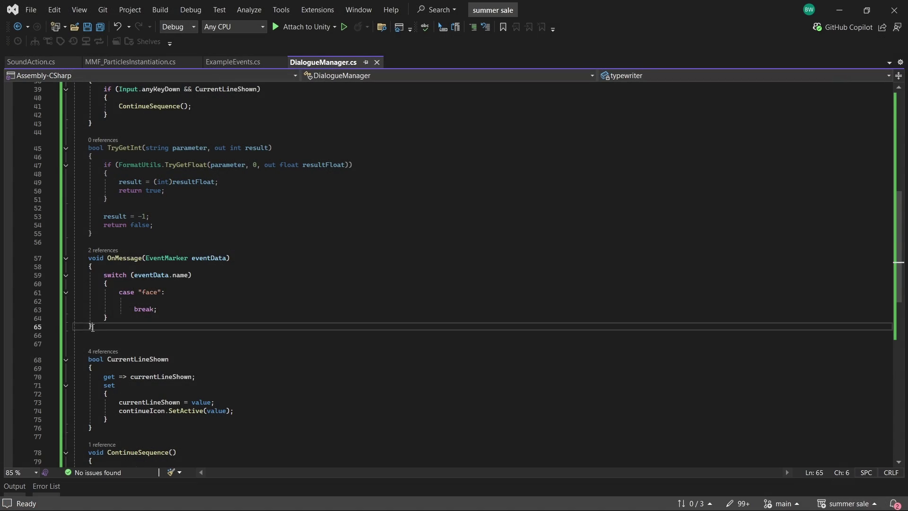
- Rename the OnMessage event case from "face" to "camShake"
drag(93, 326, 21, 259)
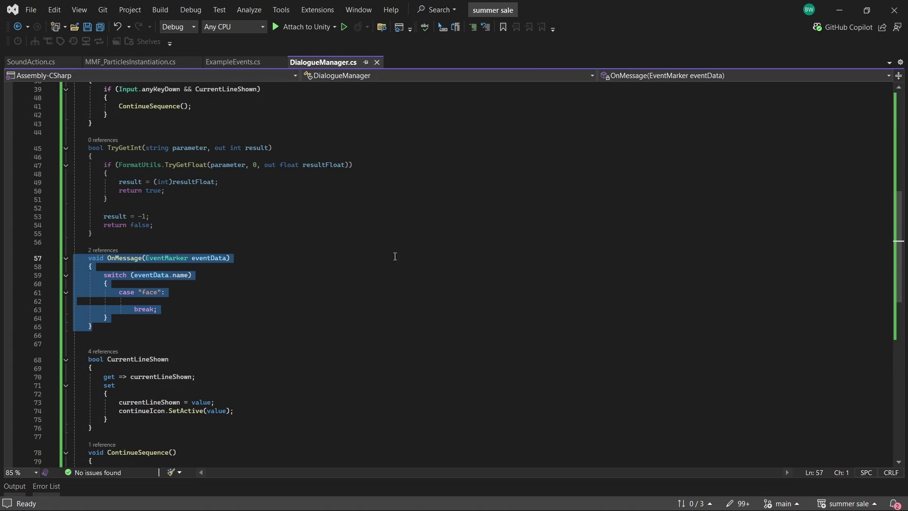
scroll(463, 261, up, 12)
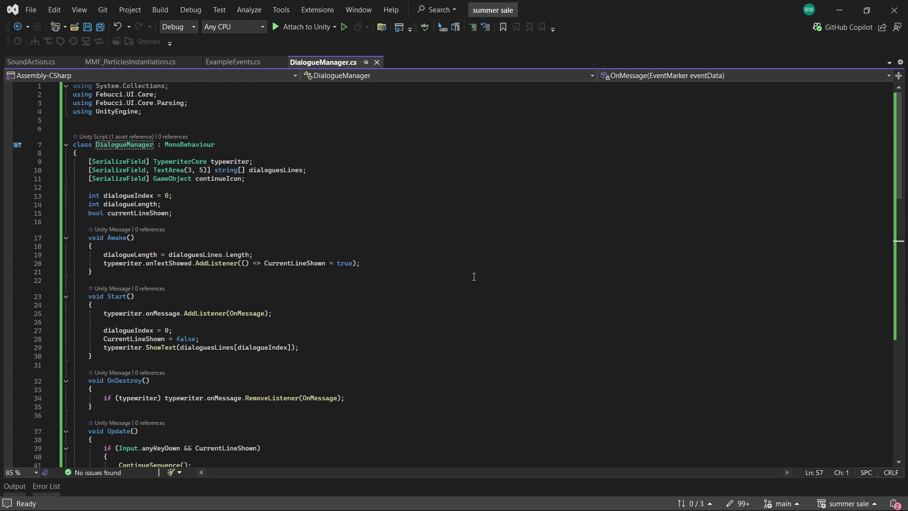
double_click(163, 313)
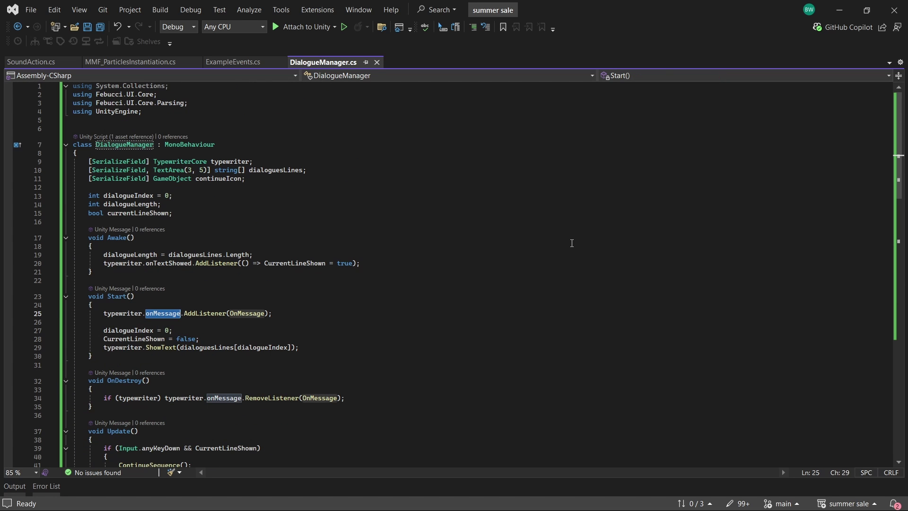
scroll(558, 243, down, 14)
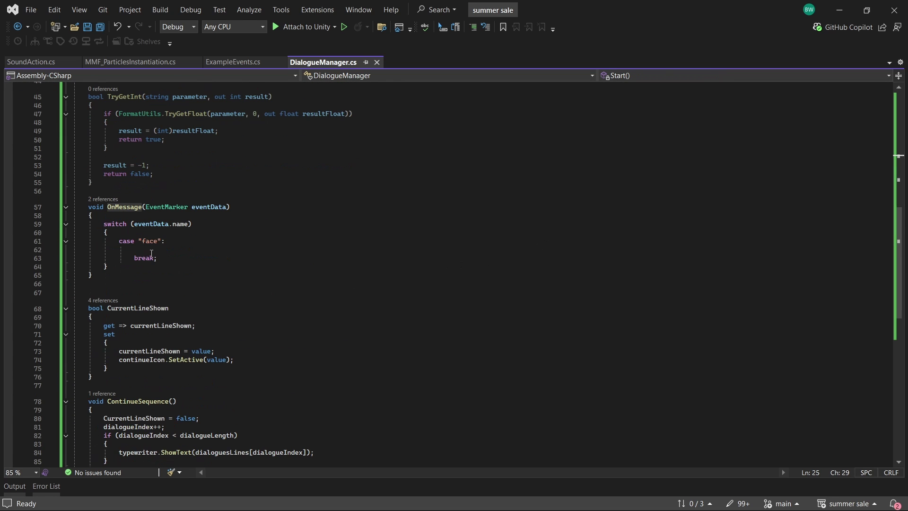
double_click(150, 241)
text(cam)
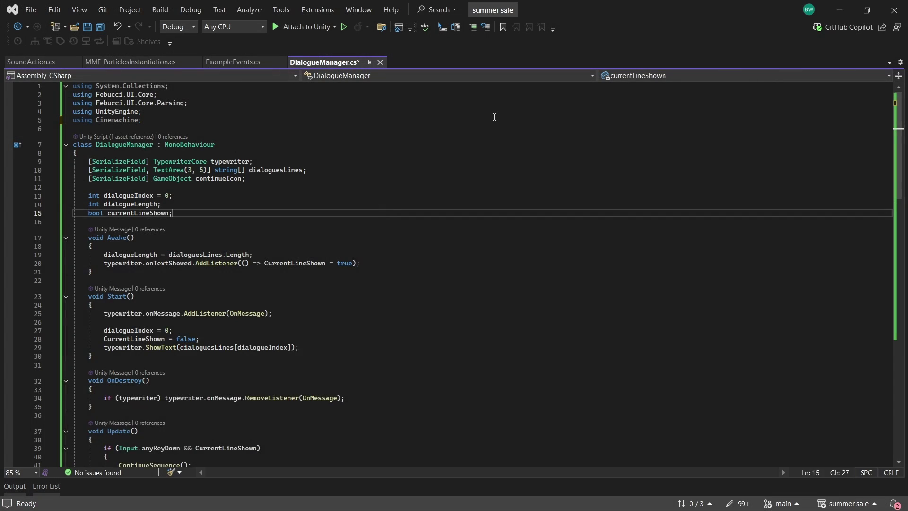
- Add a private CinemachineImpulseSource _impulseSource field and assign it with GetComponent in Awake
key(Return)
text(private CinemachineImpulseSource _impulseSource;)
click(483, 279)
key(Return)
key(Return)
text(_impulseSource>();)
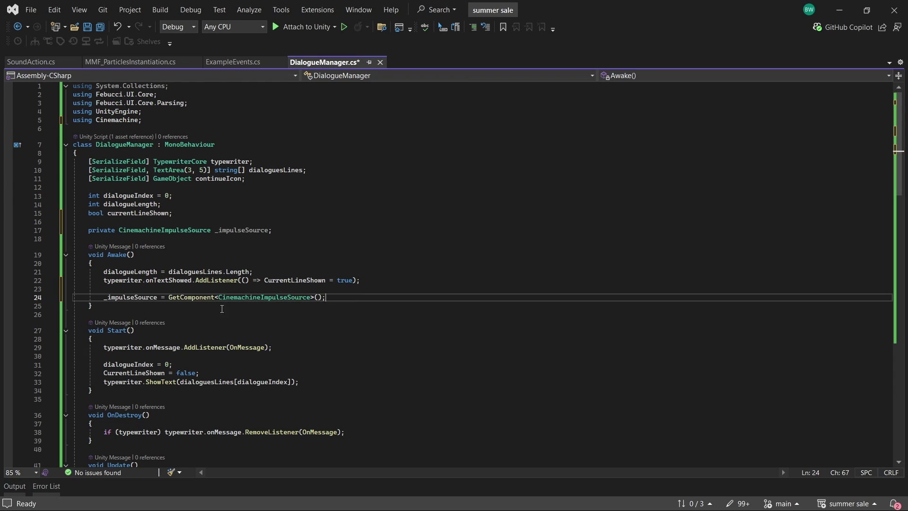
- Call _impulseSource.GenerateImpulseWithVelocity(Vector3.up * 2f) in the camShake case
scroll(298, 263, down, 13)
scroll(297, 263, down, 1)
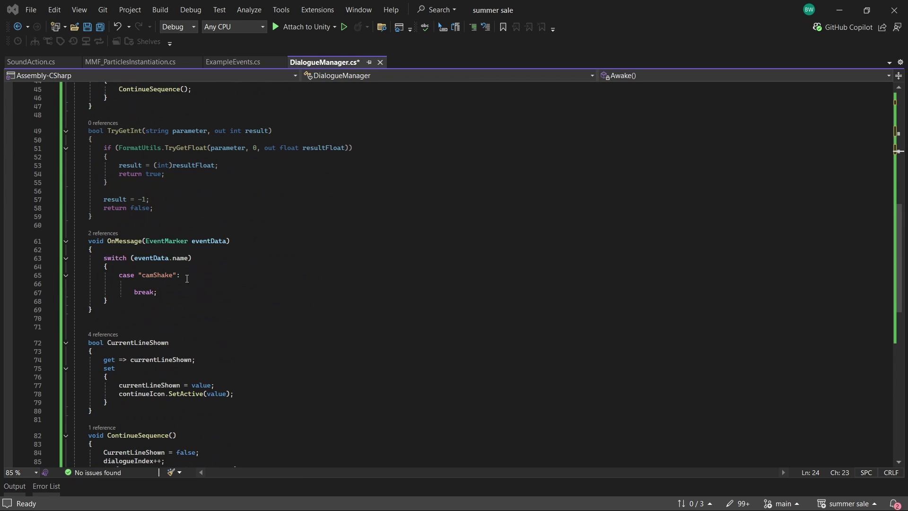
click(341, 284)
key(Return)
text(_impulseSource.GenerateImpulseWithVelocity)
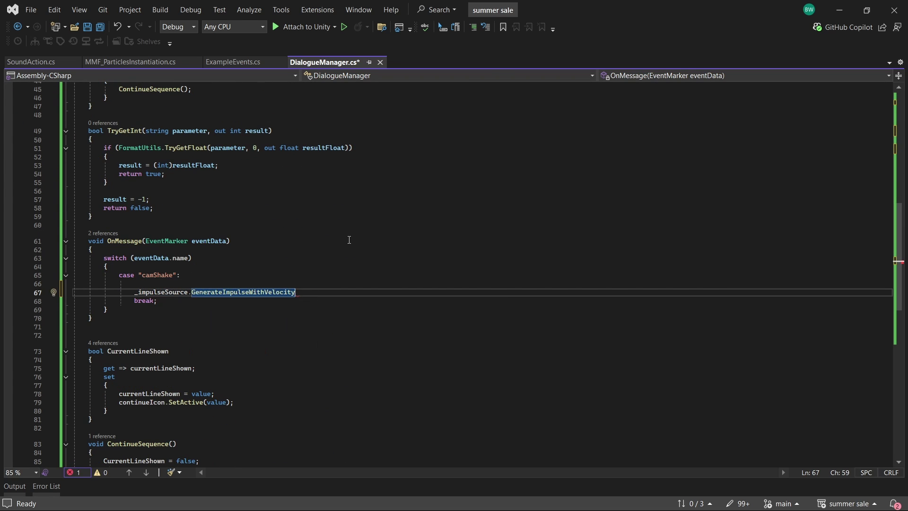
text((Vector3.up * 2f);)
- Save the script, insert <?camShake> before EARTHQUAAAAKE in the dialogue line, and play it
key(ctrl+s)
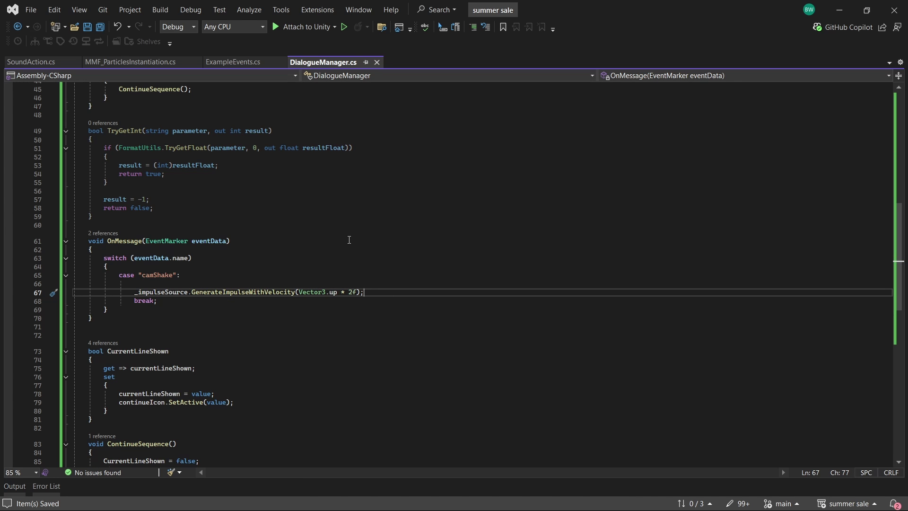
key(alt+Tab)
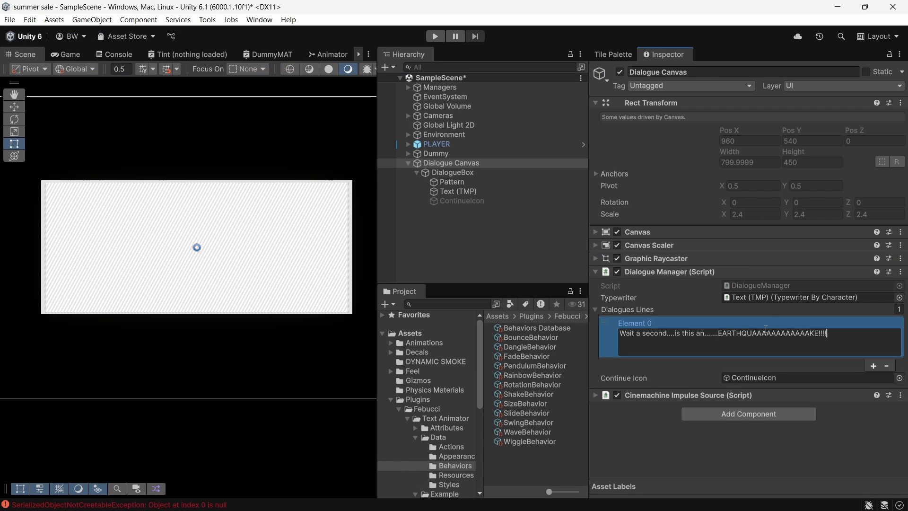
click(719, 334)
text(<)
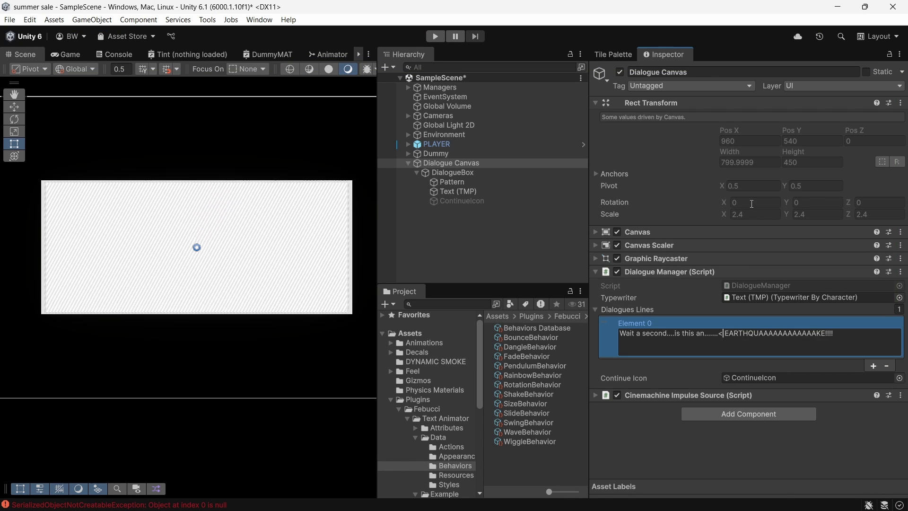
text(?camShake>)
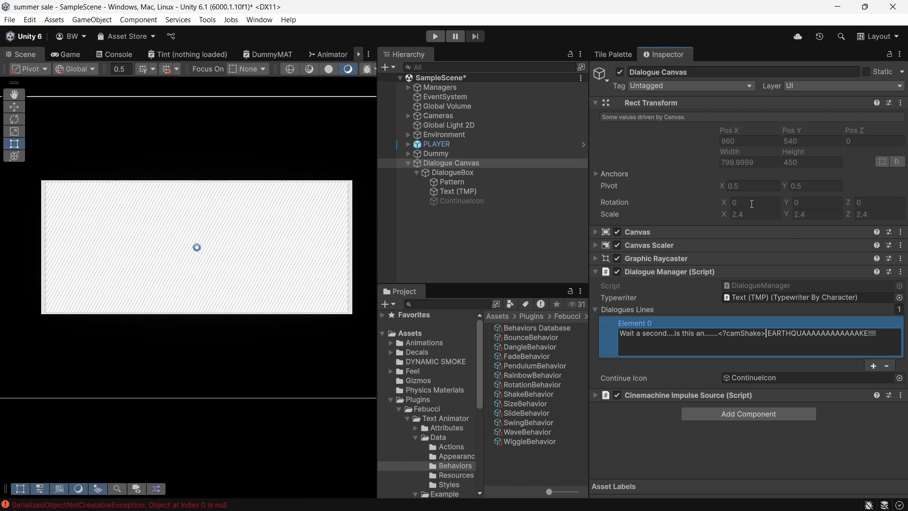
key(ctrl+p)
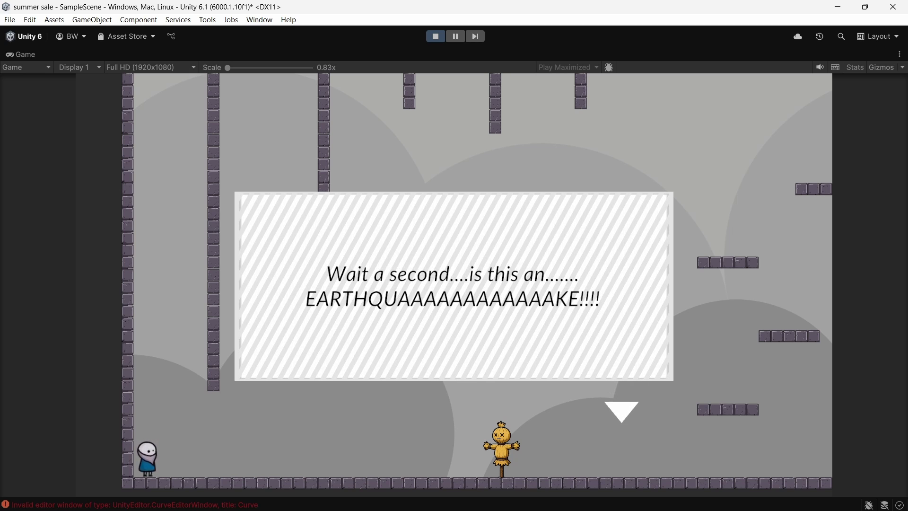
- Convert the TryGetInt helper into TryGetFloat with a float out parameter and no int cast
key(alt+Tab)
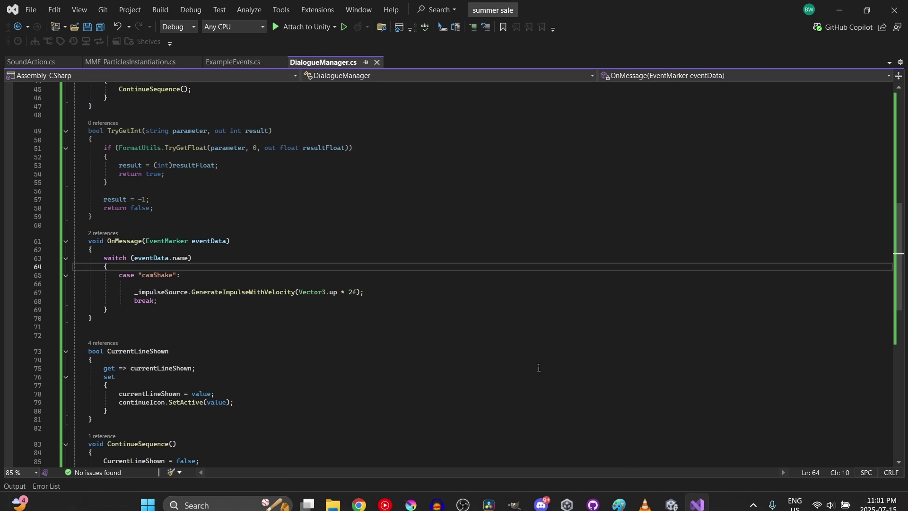
scroll(430, 308, up, 2)
drag(130, 268, 1, 185)
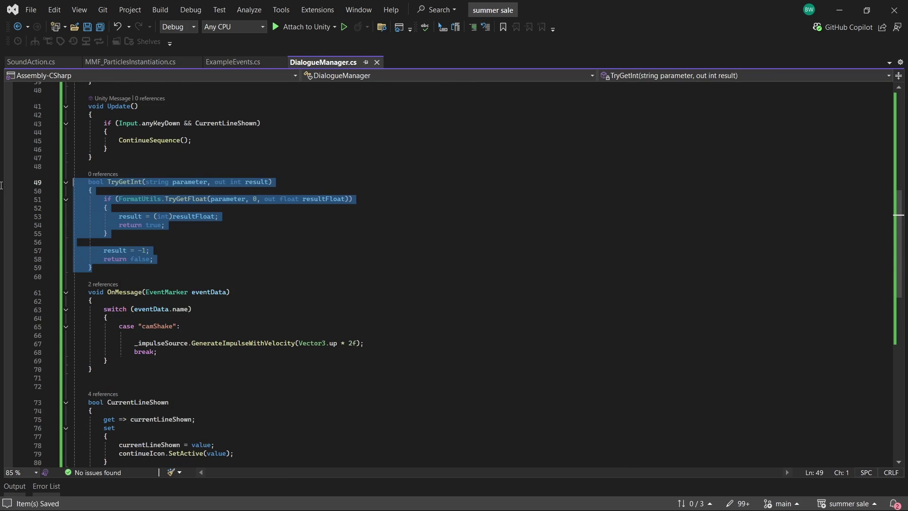
click(347, 290)
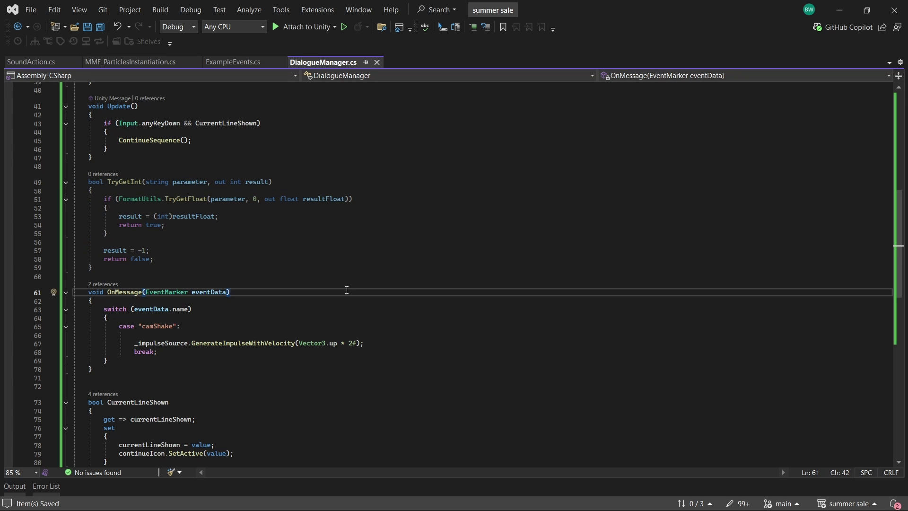
double_click(236, 181)
text(float)
click(366, 159)
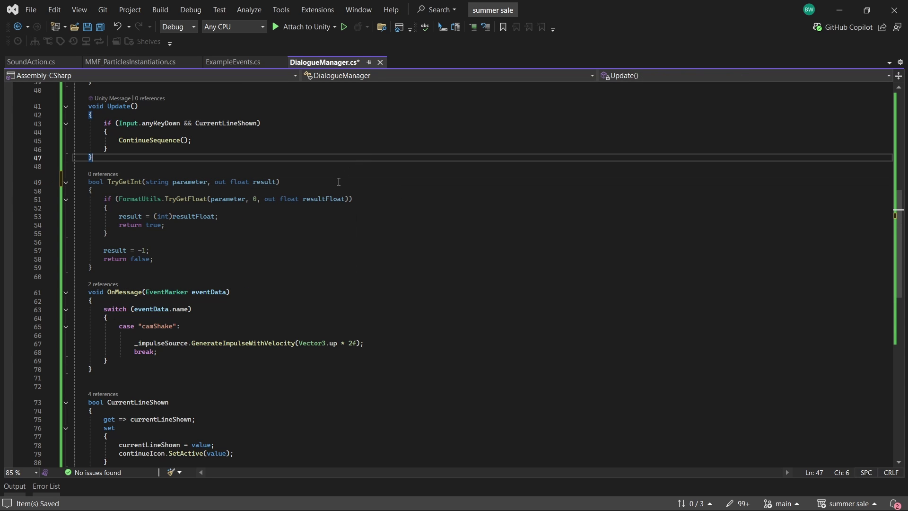
drag(153, 216, 171, 216)
key(Delete)
double_click(127, 182)
text(TryGetFloat)
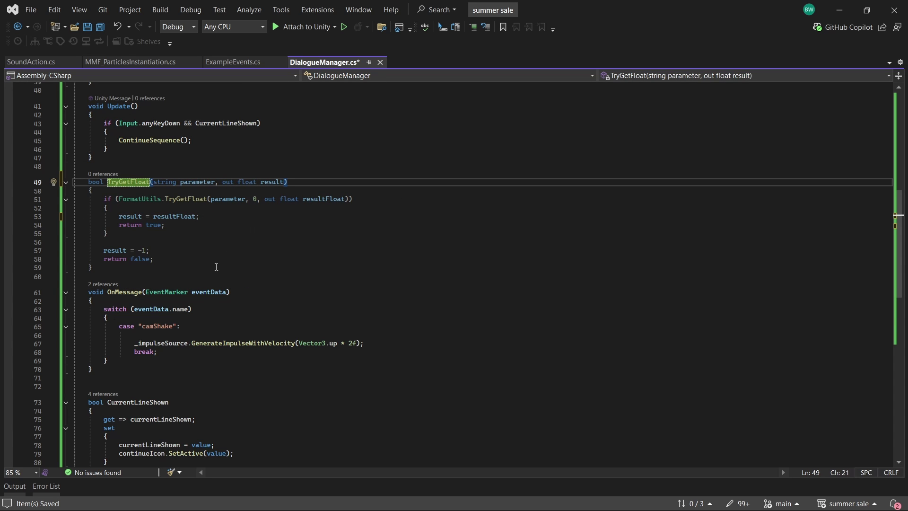
- Read parameters[0] into forceAmount with TryGetFloat, scale Vector3.up by forceAmount, and save
click(218, 334)
key(Return)
key(Return)
key(Up)
text(Tryget)
text((eventData.parameters[)
key(Tab)
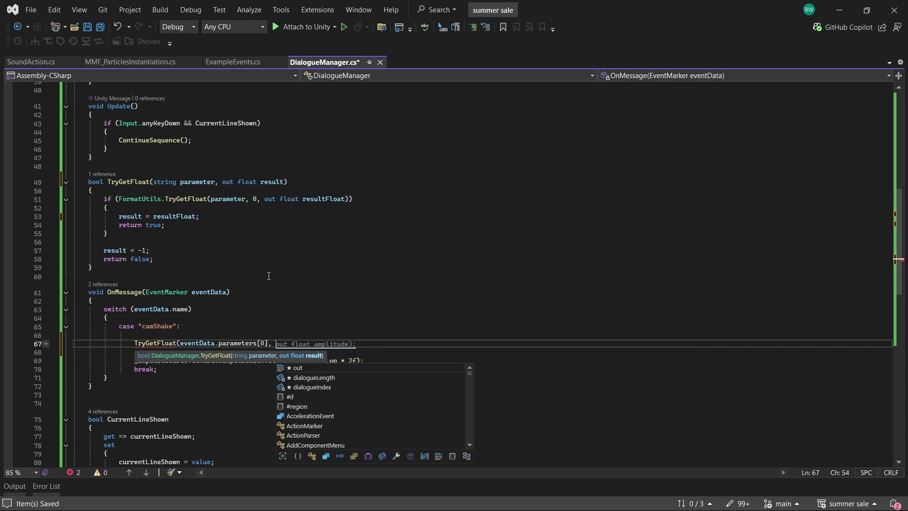
key(ctrl+shift+Left)
text(forceAmount);)
click(355, 360)
text(f)
key(Tab)
key(ctrl+s)
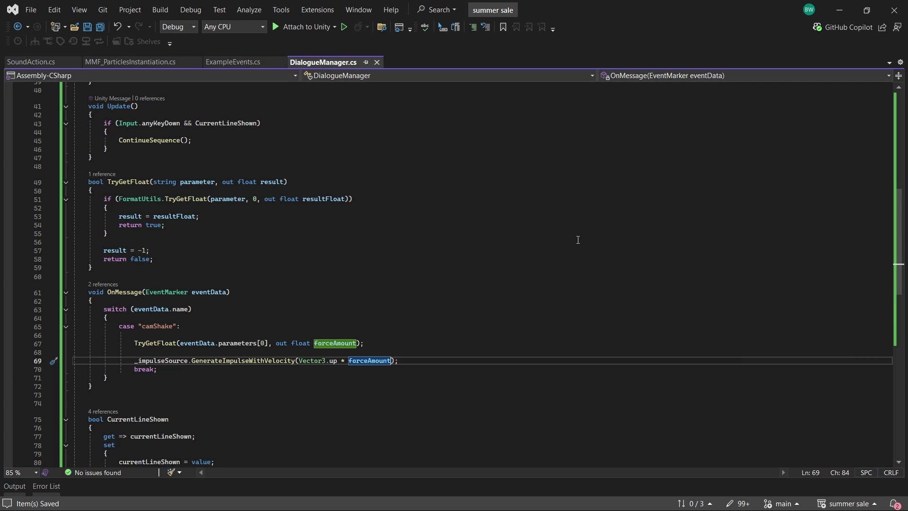
- Declare a Vector2 dir and a string impulseDir read from eventData.parameters[1] in camShake
click(406, 343)
key(Return)
text(Vec)
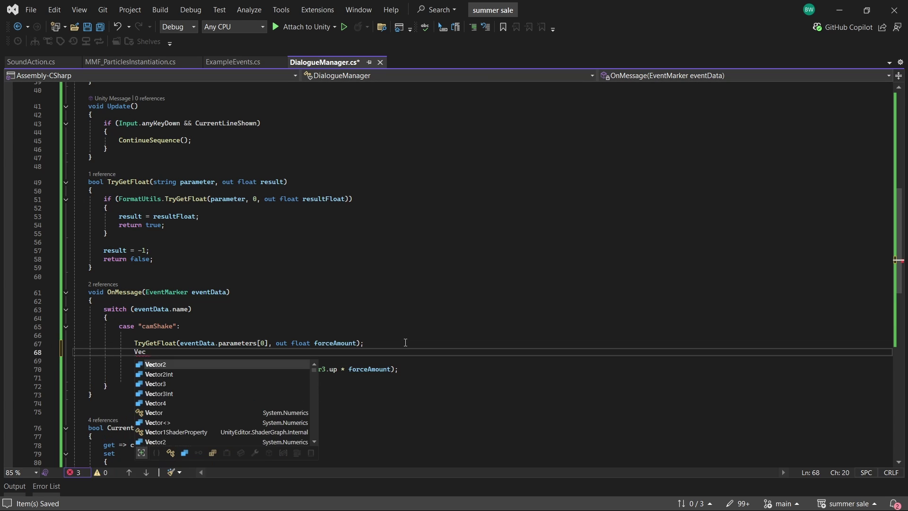
text(tor2 dir = Vector2.zero;)
scroll(345, 257, down, 1)
key(Return)
text(stri)
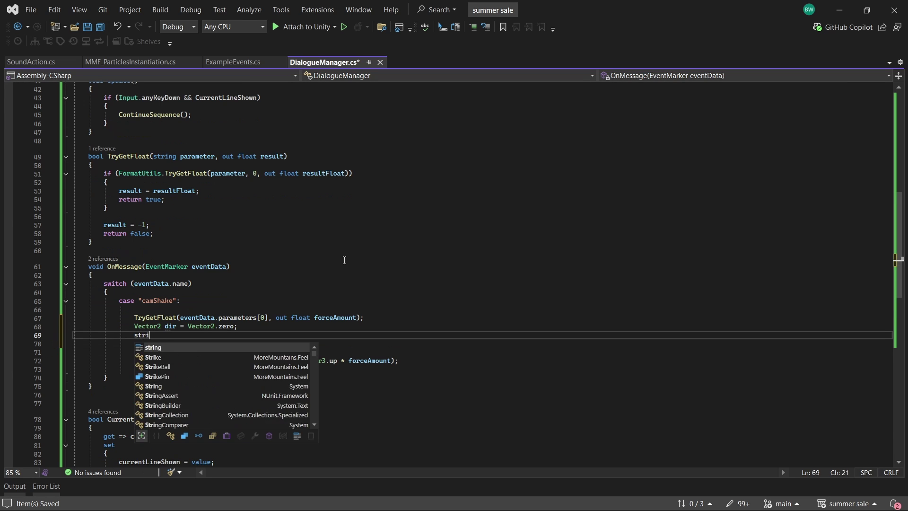
text(ng impulseDir = eventData.parameters[1)
- Add a switch on impulseDir mapping u, d, l, r to up, down, left, right directions
key(Return)
key(Return)
text(sw)
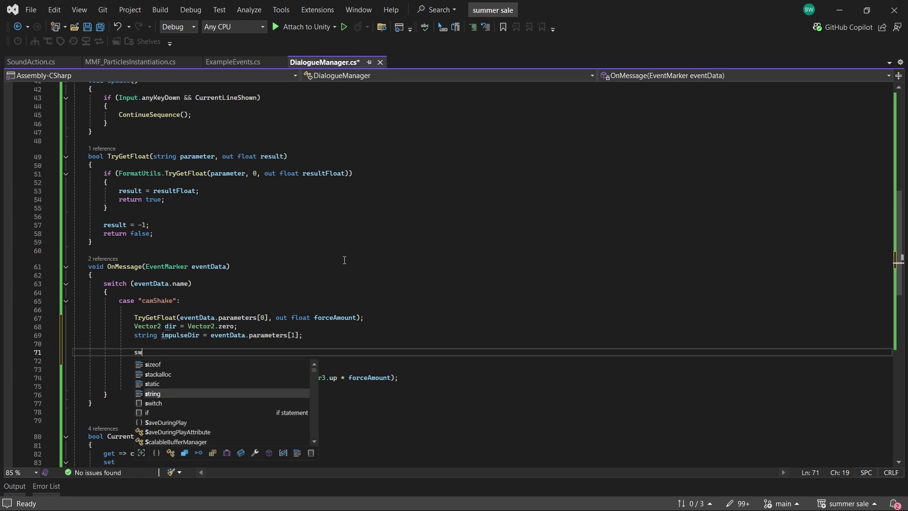
key(Tab)
key(Tab)
text(impulseDir)
key(Return)
key(shift+Down)
key(shift+Down)
text(case "u":)
key(Tab)
key(Tab)
text(case "l":)
key(Tab)
key(Return)
key(Return)
text(case "r":)
- Replace Vector3.up with dir in the GenerateImpulseWithVelocity call and save the script
key(Tab)
key(Down)
key(Down)
key(Down)
key(Tab)
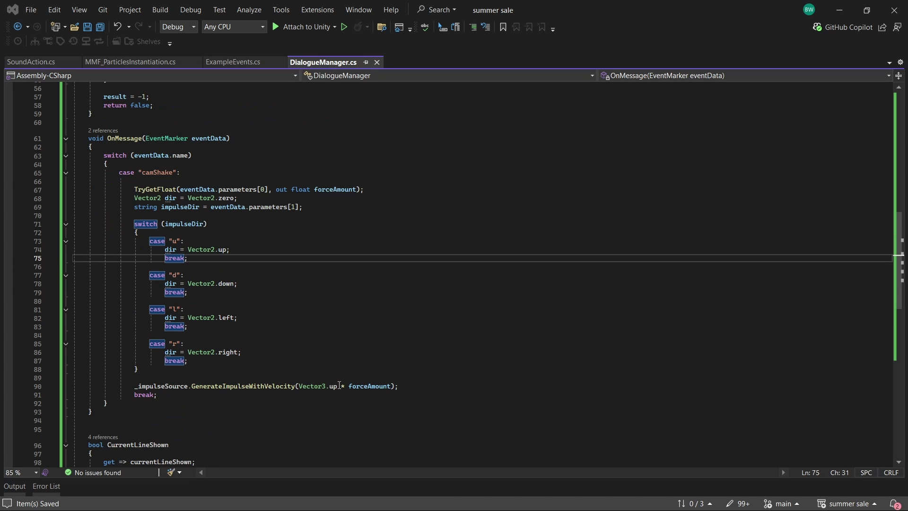
key(ctrl+s)
text(Vector2 dir)
key(ctrl+s)
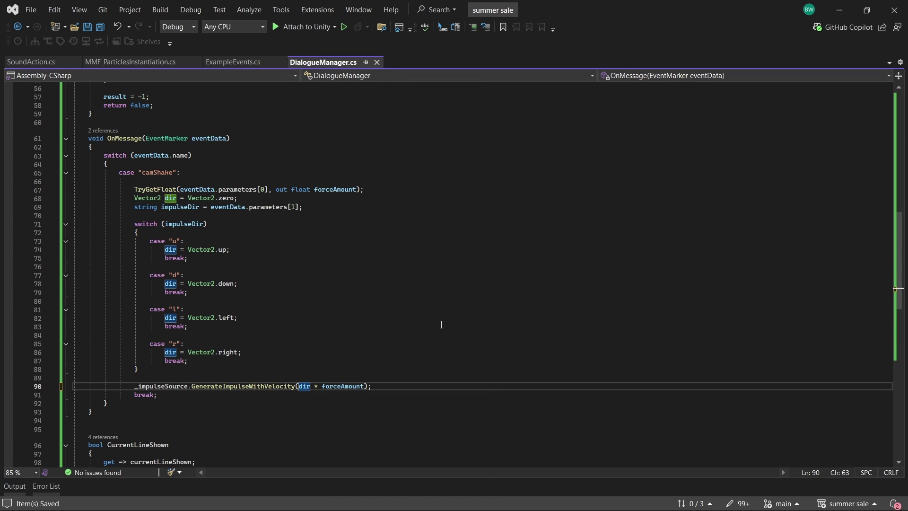
- Give the earthquake line's camShake event a force of 10 (<?camShake=10>) and enter Play mode
key(alt+Tab)
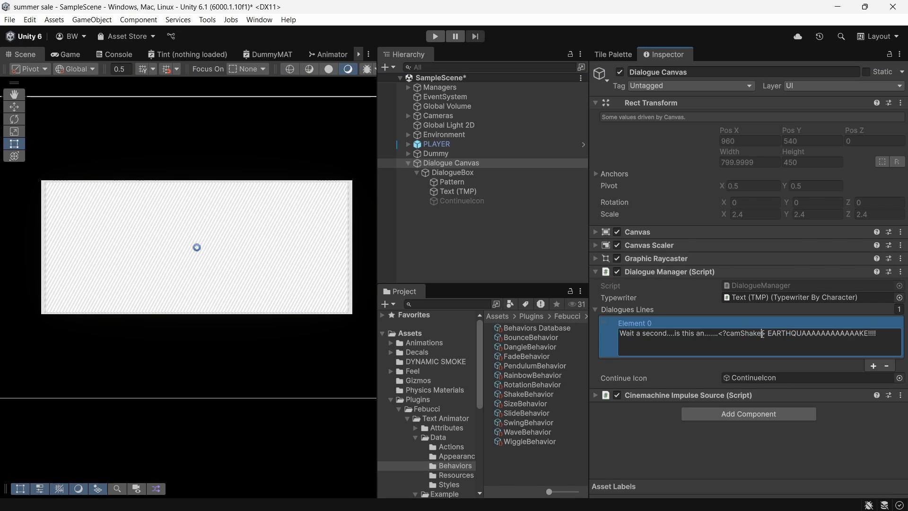
text(=10, r)
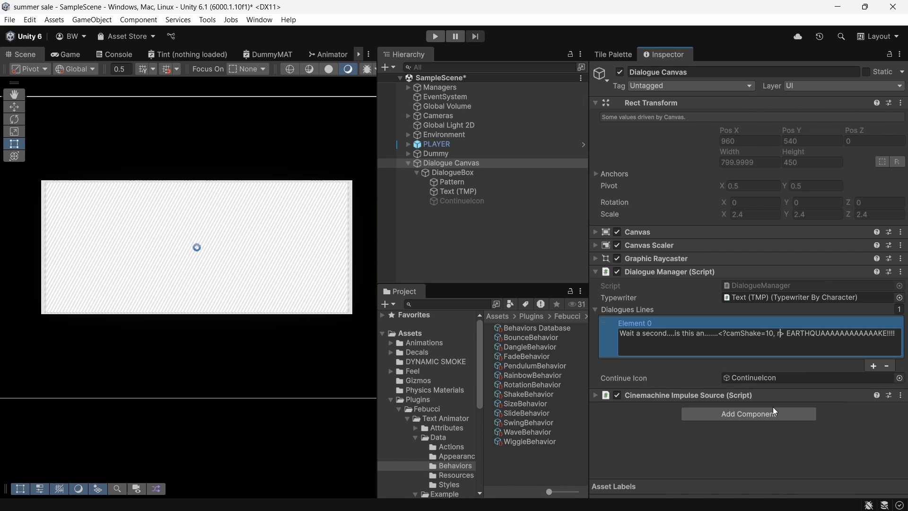
key(ctrl+p)
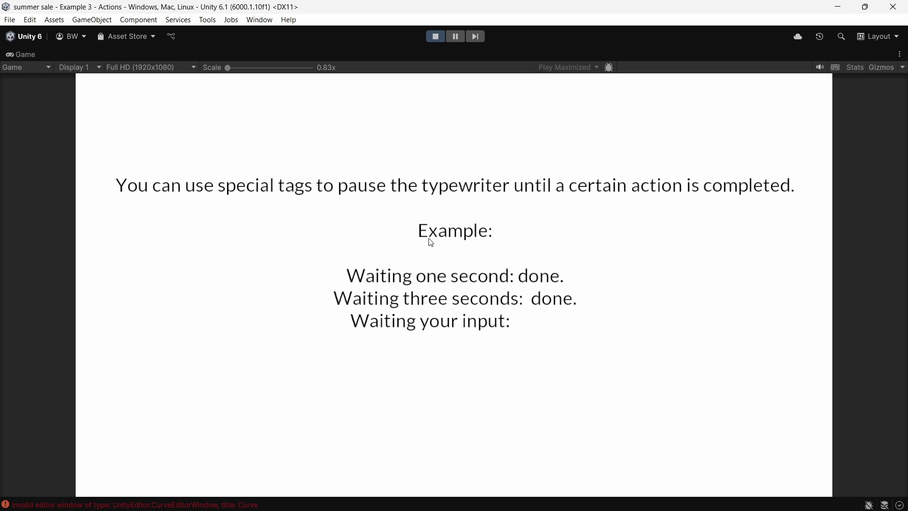
- Click the Game view so the Actions demo continues past 'Waiting your input'
click(445, 226)
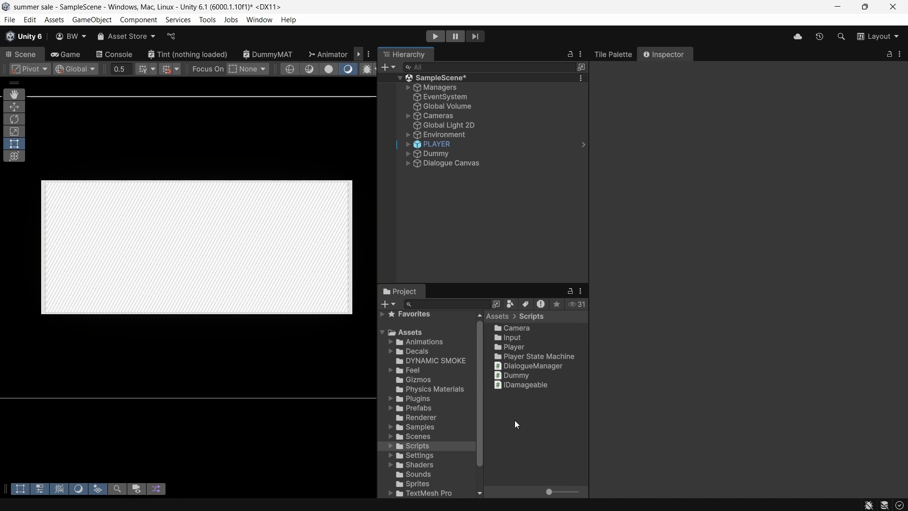
- Create a SoundAction C# script in the Scripts folder and open it in Visual Studio
right_click(515, 420)
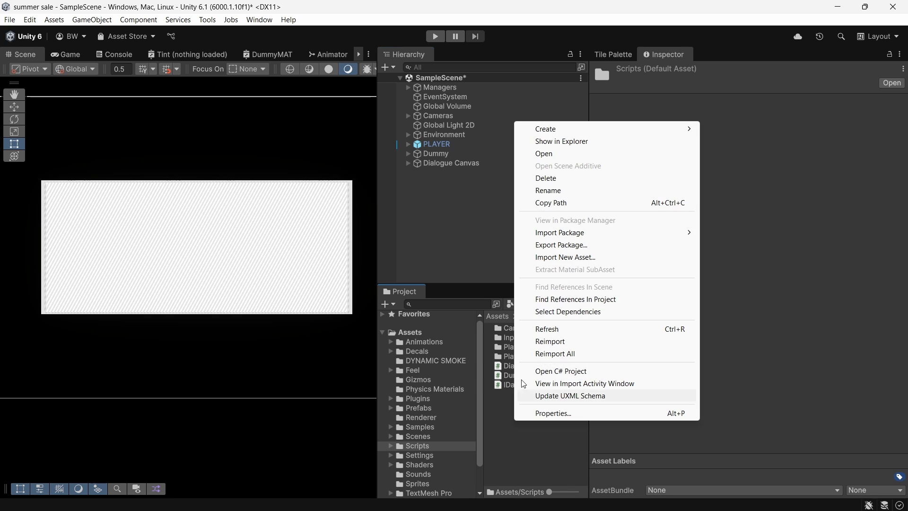
mouse_move(670, 128)
click(745, 154)
text(SoundAction)
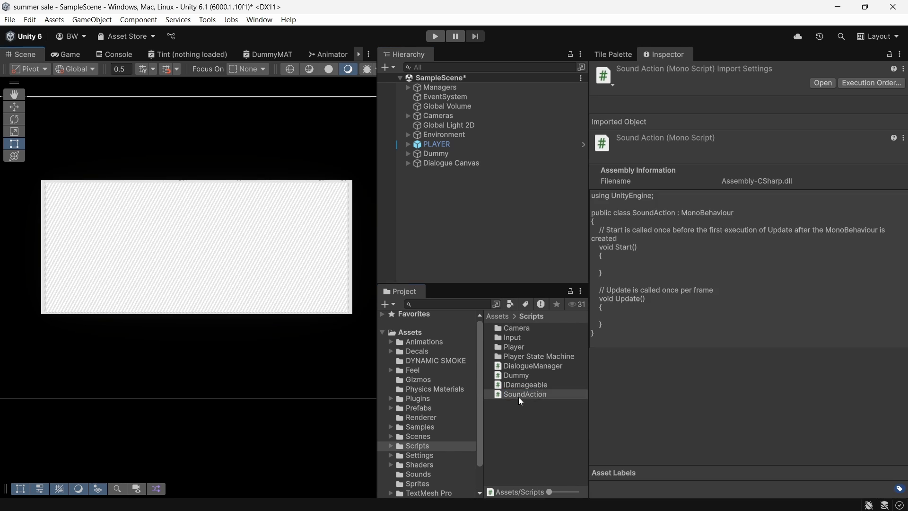
double_click(519, 394)
- Add using Febucci.UI.Actions, derive from ActionScriptableBase, and add a CreateAssetMenu attribute
key(Return)
text(using Febucci.UI)
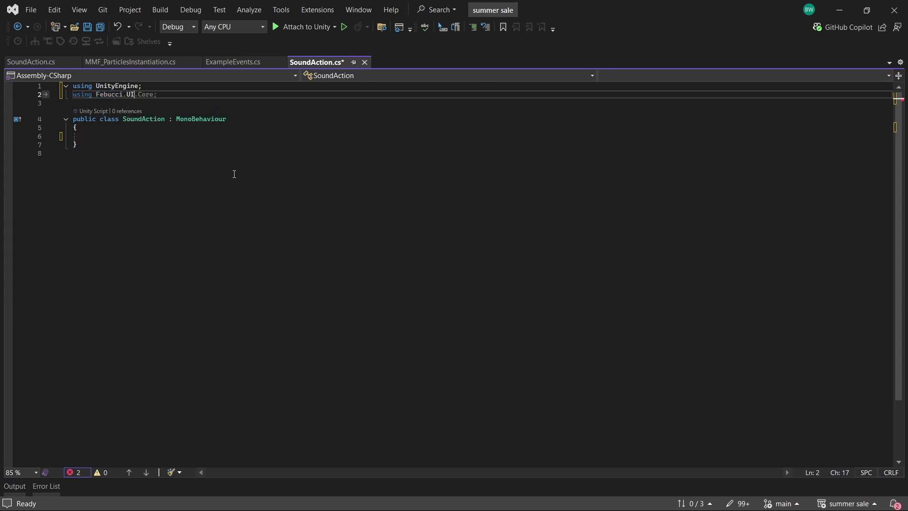
text(.Actions;)
double_click(201, 118)
text(ActionS)
key(Tab)
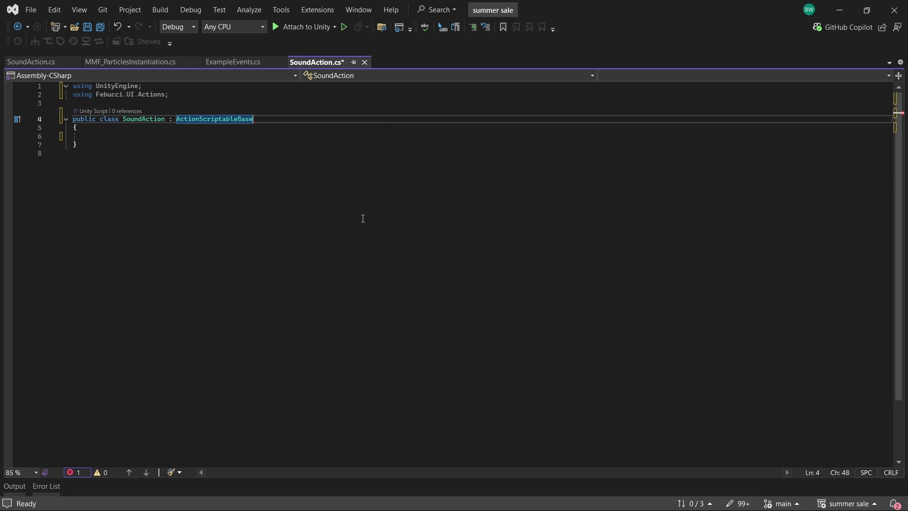
click(88, 105)
key(Return)
key(Tab)
- Generate the DoAction override stub and delete its placeholder throw statement
click(135, 127)
right_click(135, 129)
click(166, 152)
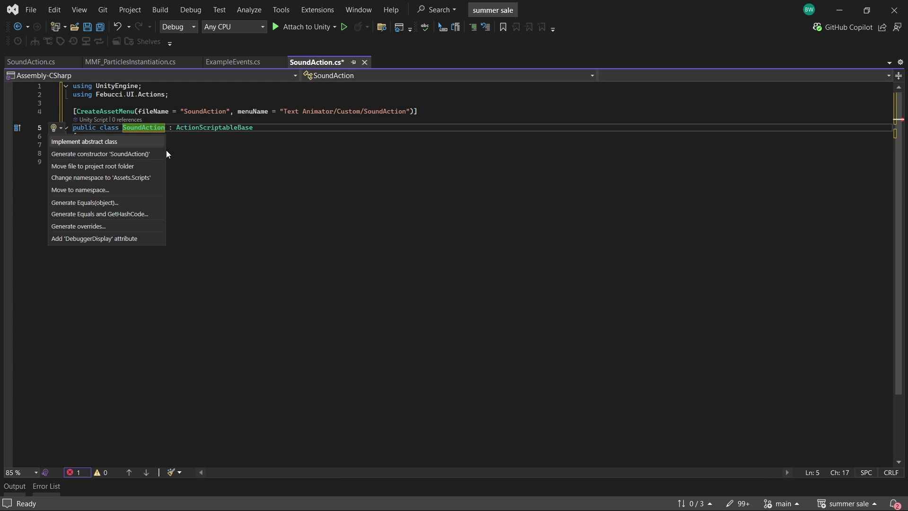
click(80, 142)
key(Home)
key(shift+End)
key(Delete)
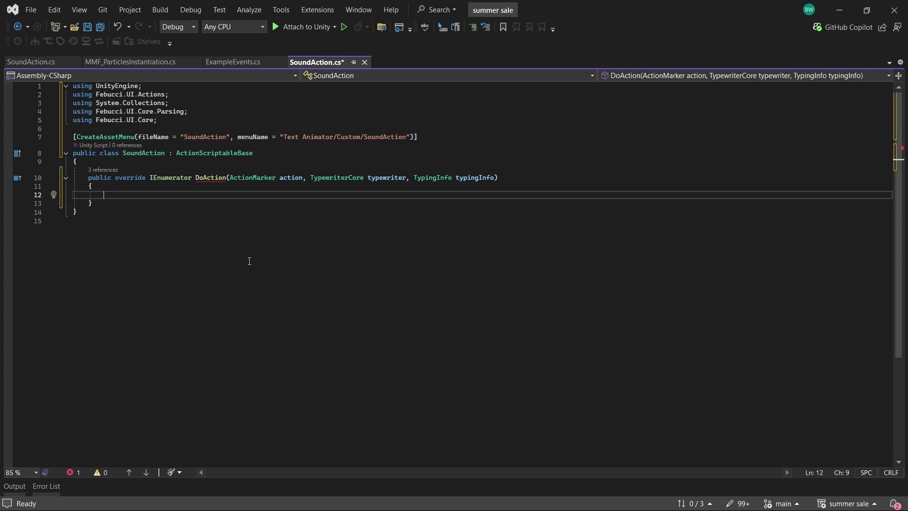
- Add a serialized _clip AudioClip, play it at the camera, wait _clip.length, and save
click(118, 162)
key(Return)
text([SerializeField] private AudioClip _clip;)
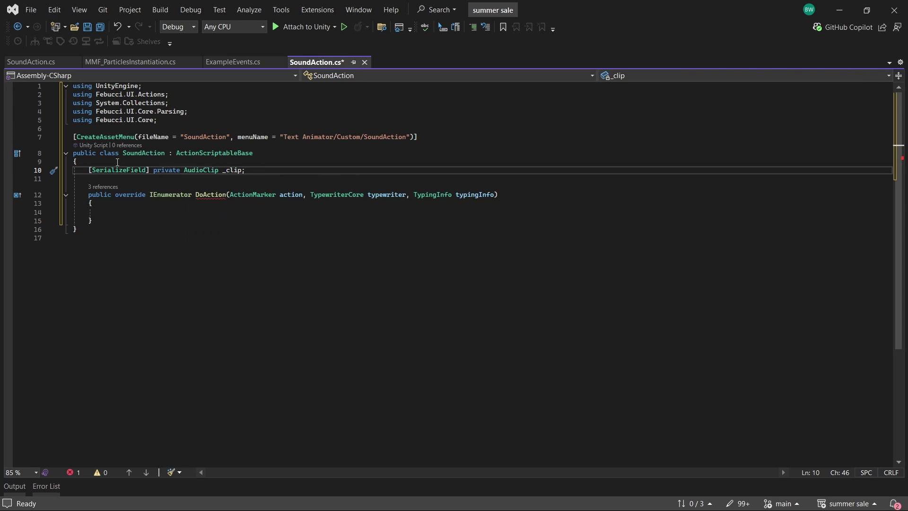
key(Down)
key(Down)
key(Down)
key(Down)
text(AudioSource.PlayClipAtPoint(_clip, Camera.main)
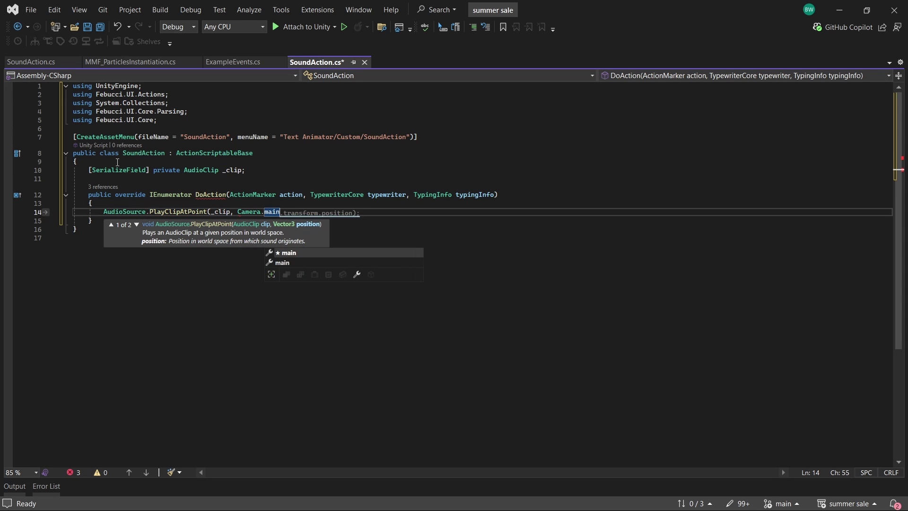
text(.transform.position);)
key(Return)
text(yield return )
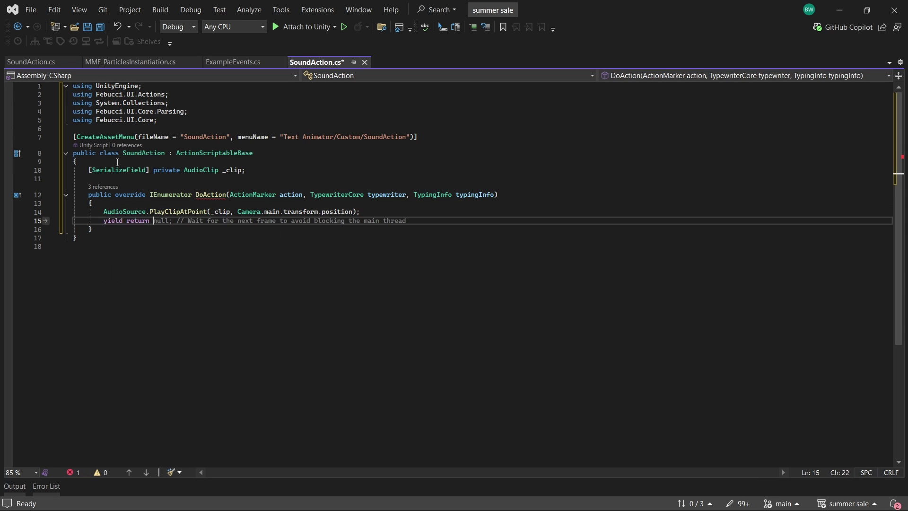
text(new waitForSeconds(_clip.length);)
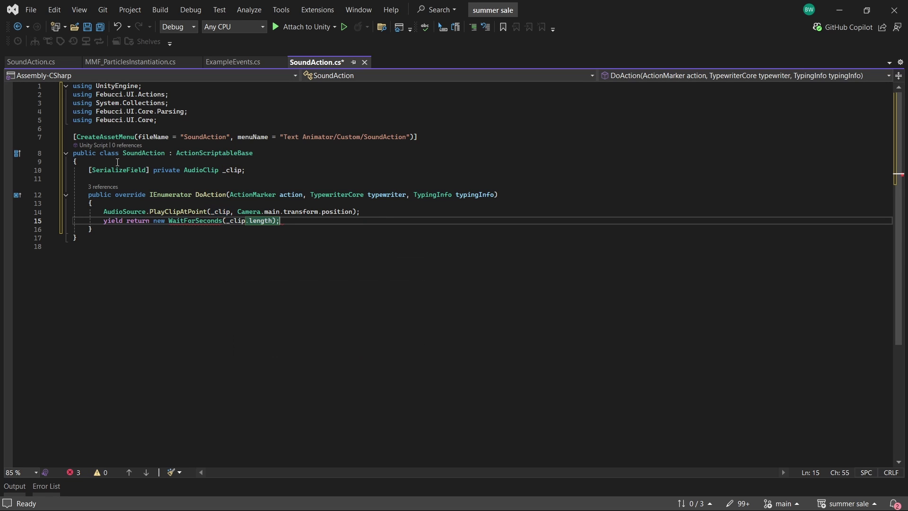
key(ctrl+s)
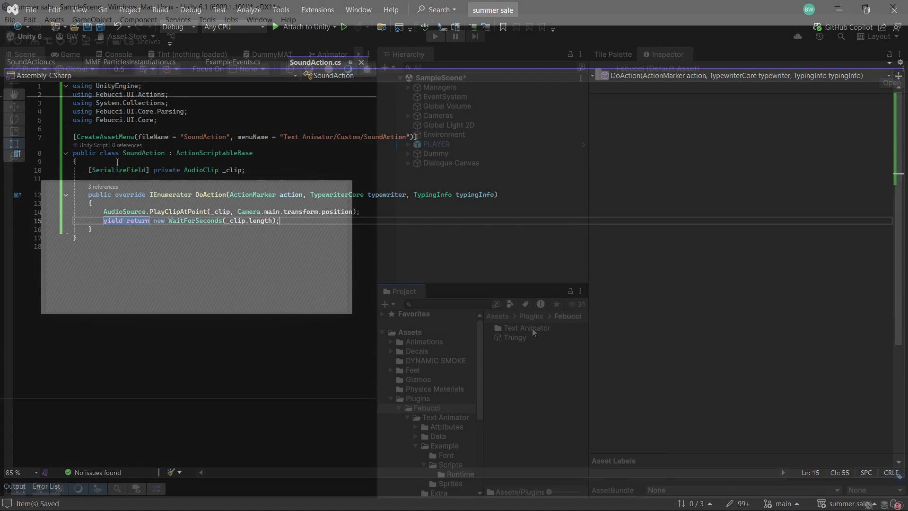
- Create a SoundAction asset with Tag ID playSound and assign it an audio clip from Plugins
right_click(515, 356)
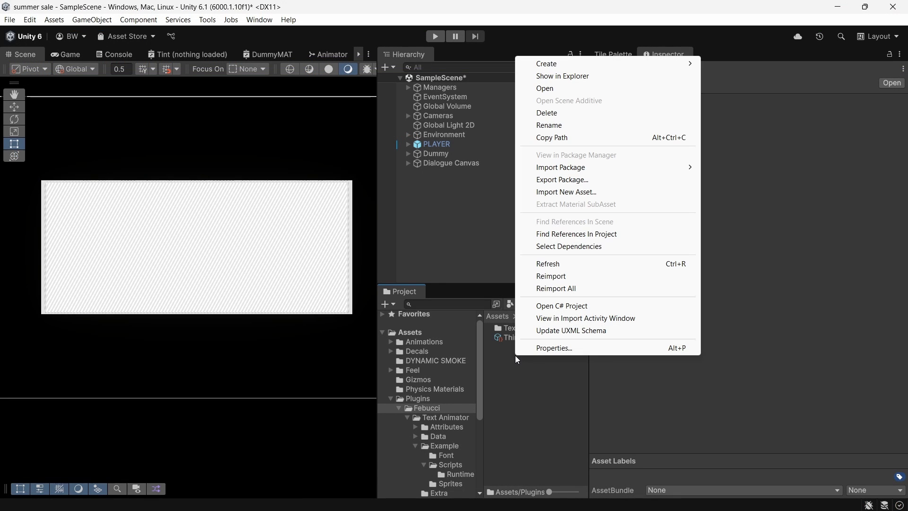
mouse_move(563, 63)
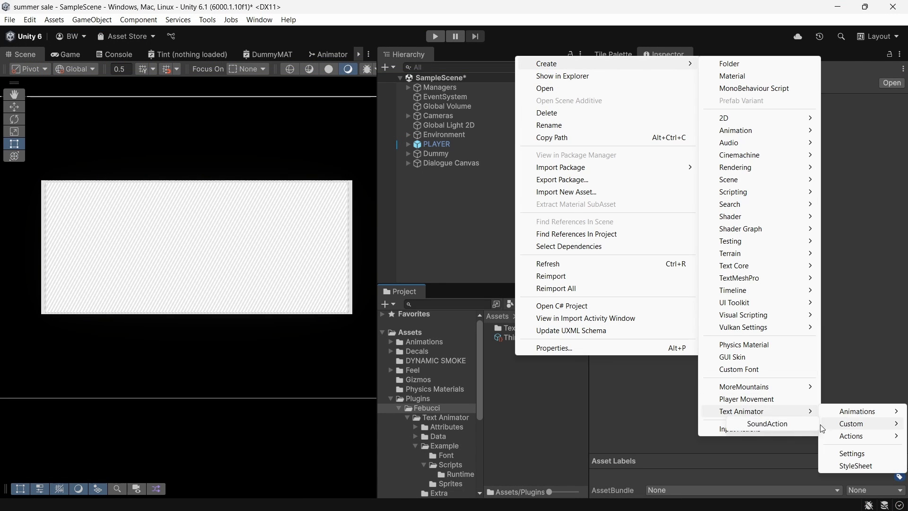
click(757, 422)
click(757, 112)
text(playSound)
click(417, 398)
drag(615, 268, 804, 125)
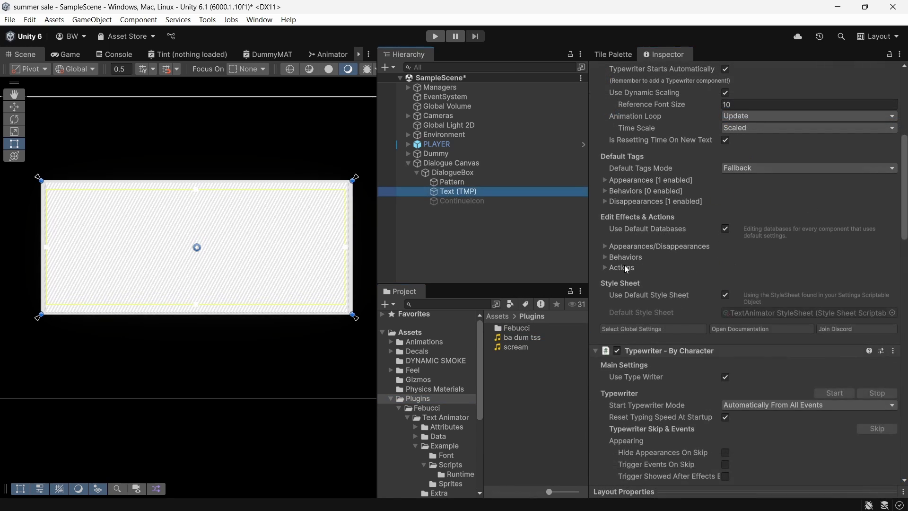
- Add the SoundAction asset as the playSound entry in the Text (TMP) custom actions list
click(624, 268)
double_click(515, 328)
drag(520, 337, 757, 347)
click(614, 323)
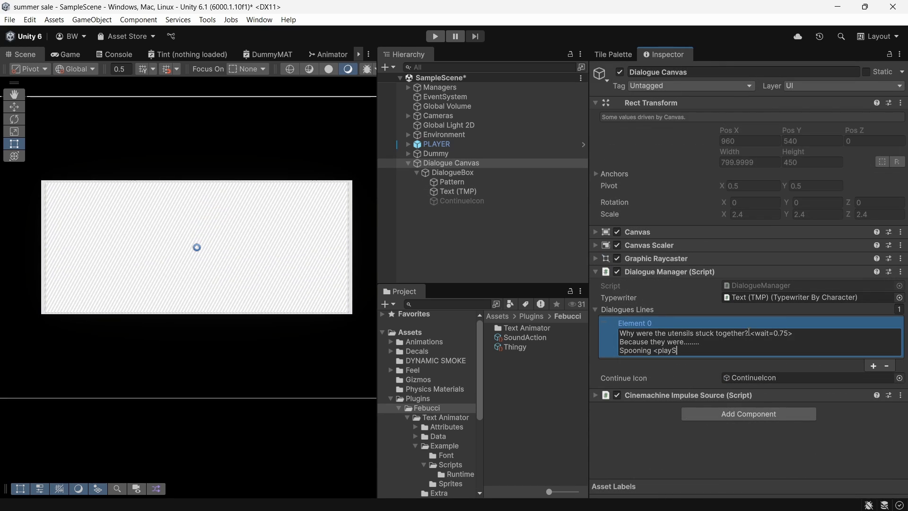
- Edit the utensils joke dialogue line to end with '?' and enter Play mode to test it
key(Return)
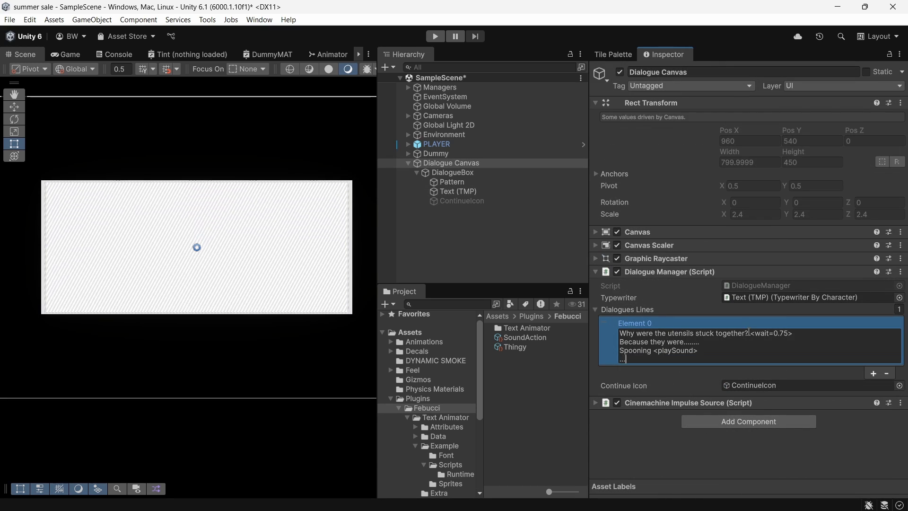
text(?)
click(773, 333)
click(435, 36)
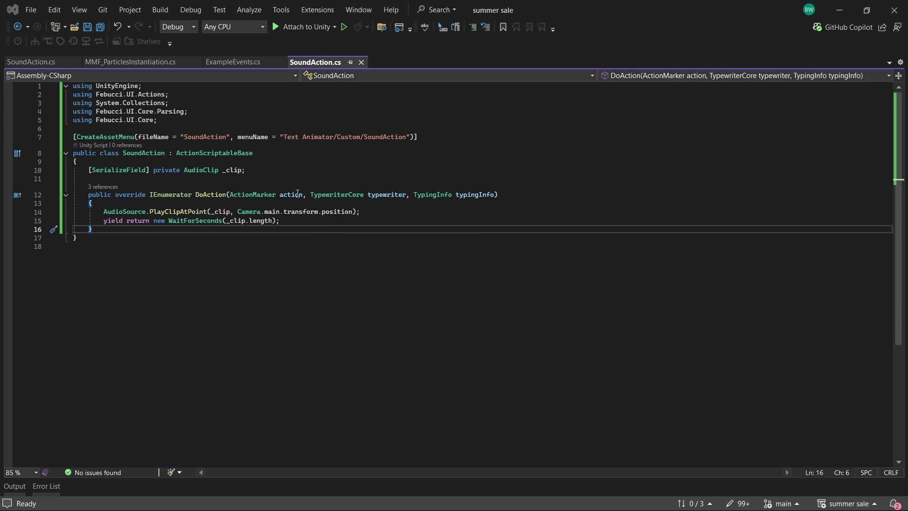
- Turn _clip into an AudioClip[] _clips array, declare a local clip, and paste a TryGetInt helper
double_click(298, 195)
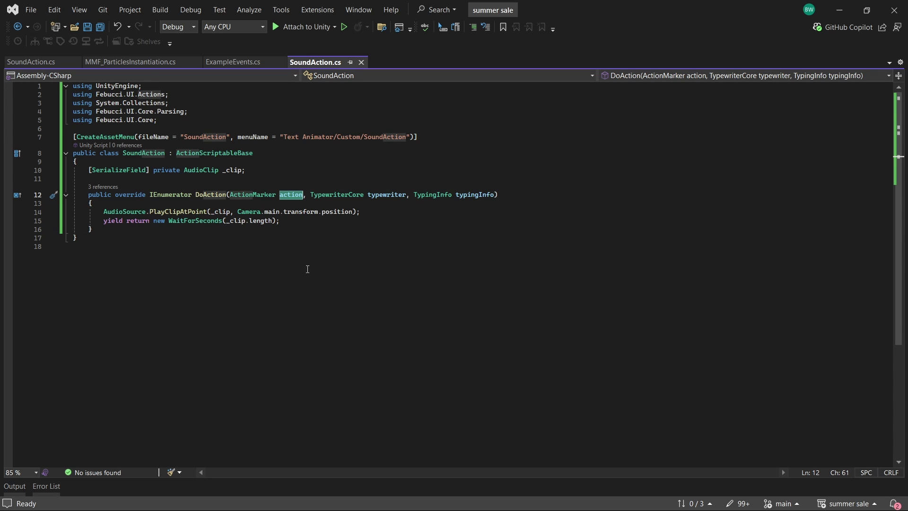
click(219, 170)
text([])
click(253, 170)
text(s)
key(Down)
key(Down)
key(Down)
key(Down)
key(ctrl+Return)
key(ctrl+Return)
text(AudioClip clip = null;)
key(Down)
key(Down)
key(Down)
key(Down)
key(Return)
key(Return)
text(bool TryGetInt(string parameter, out int result) {      if (FormatUtils.TryGetFloat(parameter, 0, out float resultFloat))     {         result = (int)resultFloat;         return true;     }      result = -1;     return false; })
- Parse clipIndex with TryGetInt, switch between _clips[0] and _clips[1], and play the chosen clip
click(232, 209)
key(Return)
key(Return)
text(TryGetInt)
key(Tab)
key(Return)
text(switch (clipIndex))
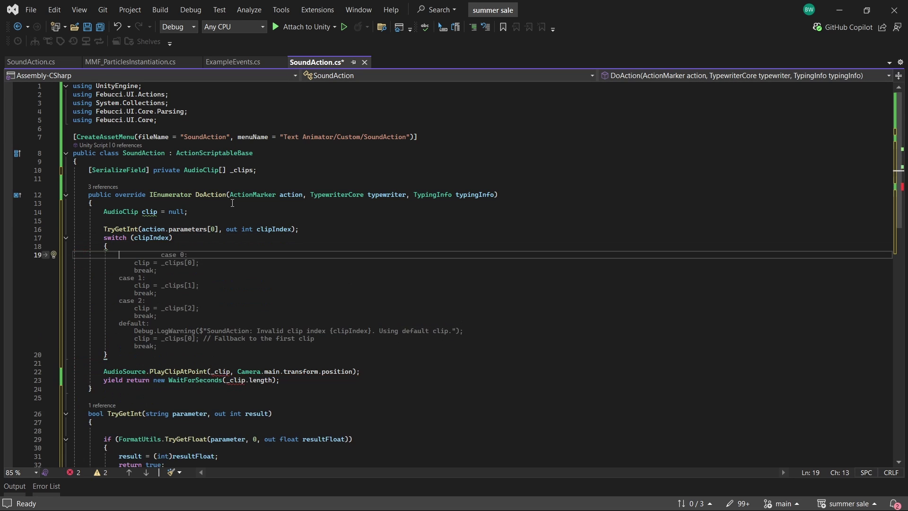
key(Tab)
drag(157, 357, 2, 307)
key(BackSpace)
key(BackSpace)
click(216, 323)
key(BackSpace)
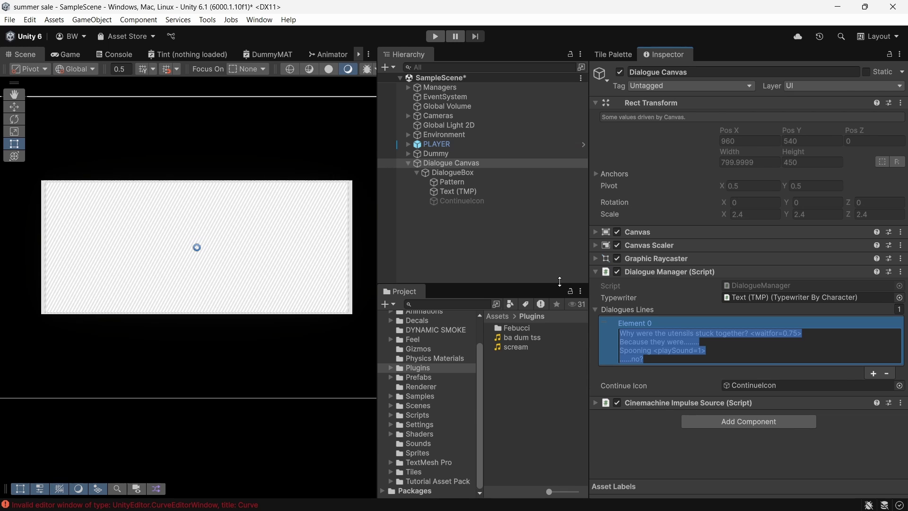
- Change the line to 'Play another sound <playSound=1>....and now it's' and enter Play mode
text(other sound <playSound=1>....and now it's)
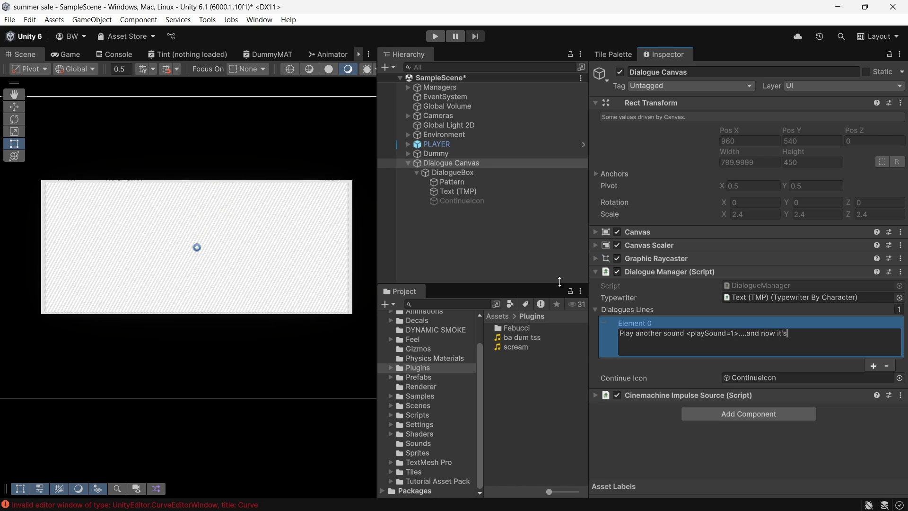
key(ctrl+p)
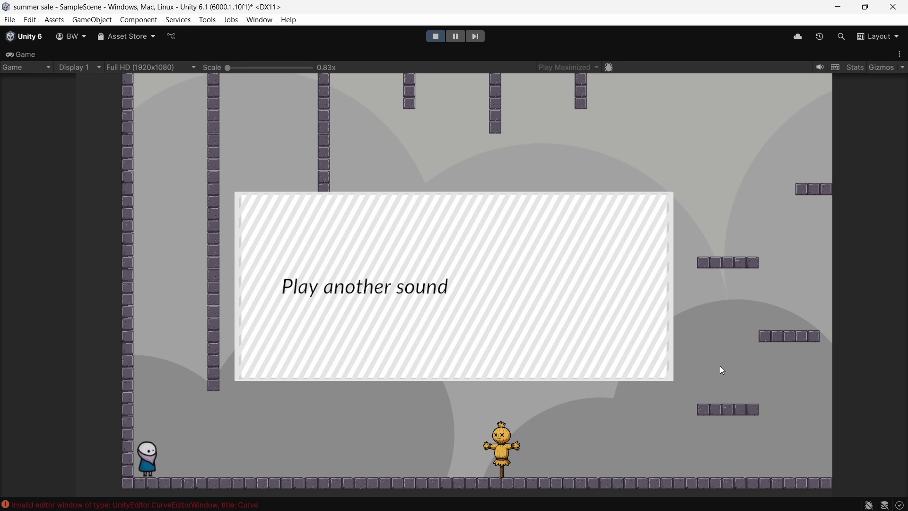